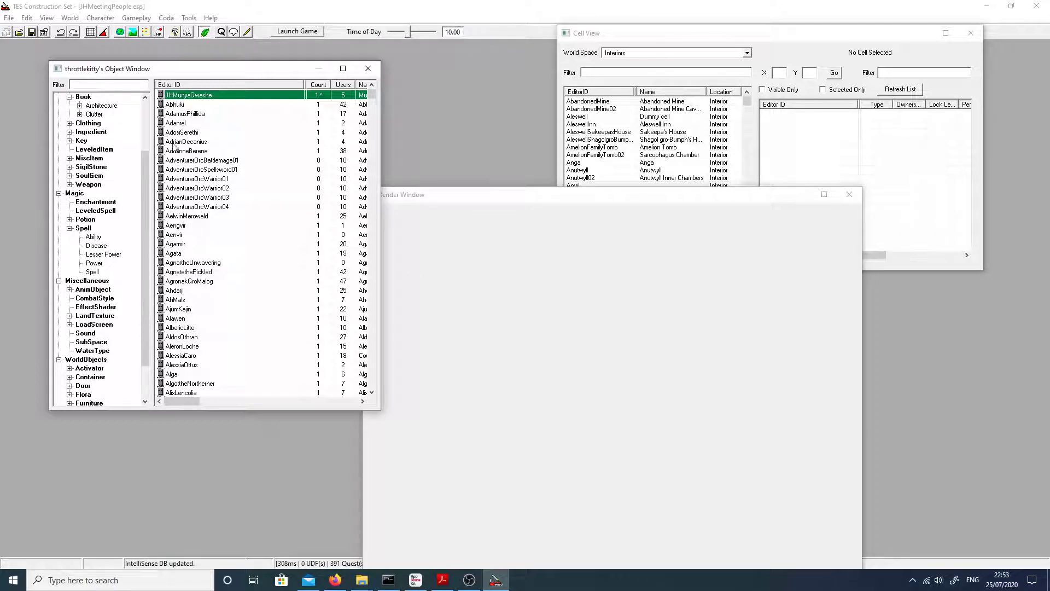
Examine the plugin data list for the loaded master Oblivion.esm and the details of JHMeetingPeople.esp, leaving the selection unchanged
{"action": "left_click", "coordinate": [9, 19]}
{"action": "left_click", "coordinate": [28, 31]}
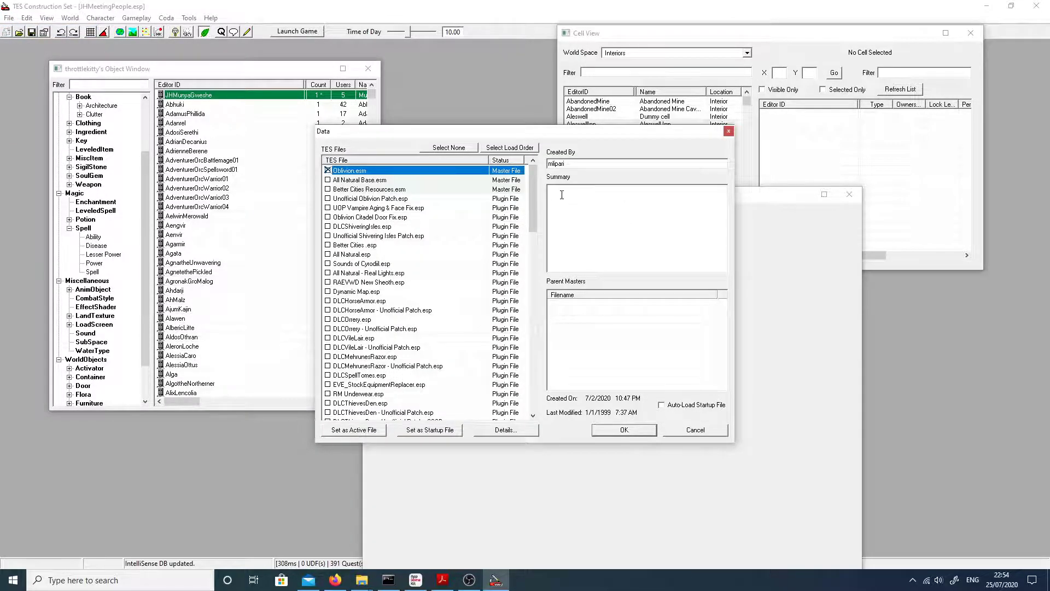
{"action": "mouse_move", "coordinate": [533, 196]}
{"action": "left_mouse_down"}
{"action": "mouse_move", "coordinate": [531, 389]}
{"action": "mouse_move", "coordinate": [530, 211]}
{"action": "left_mouse_up"}
{"action": "left_click", "coordinate": [328, 170]}
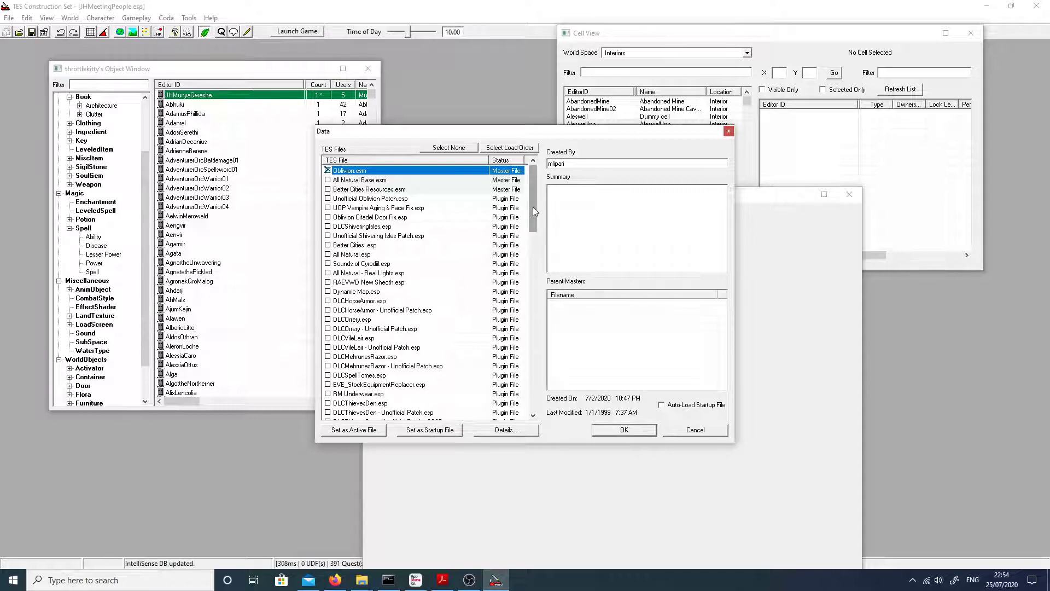
{"action": "left_click_drag", "start_coordinate": [533, 207], "coordinate": [530, 405]}
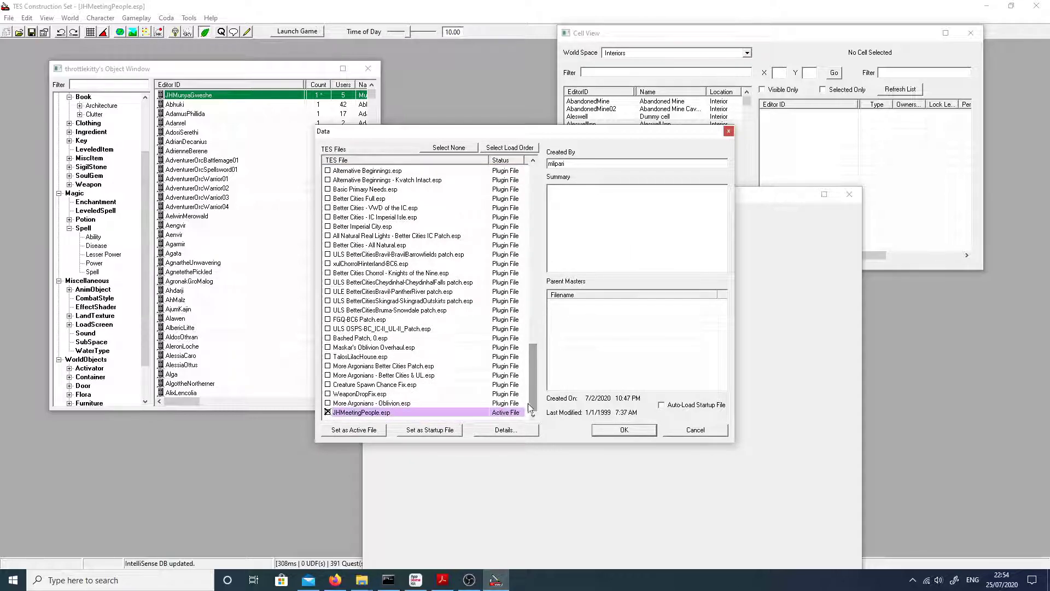
{"action": "left_click", "coordinate": [441, 413]}
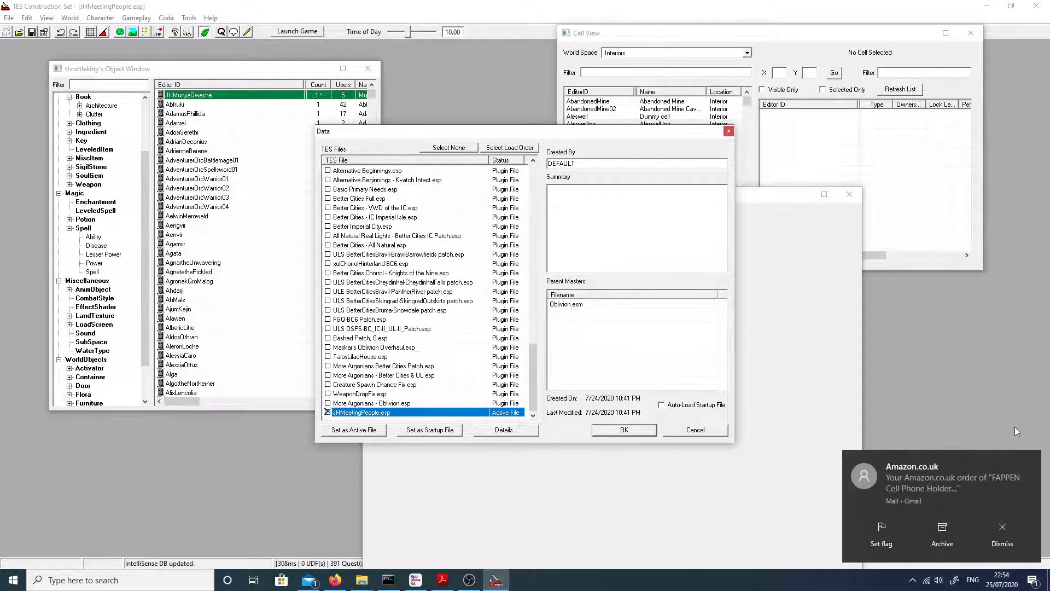
{"action": "left_click", "coordinate": [1031, 459]}
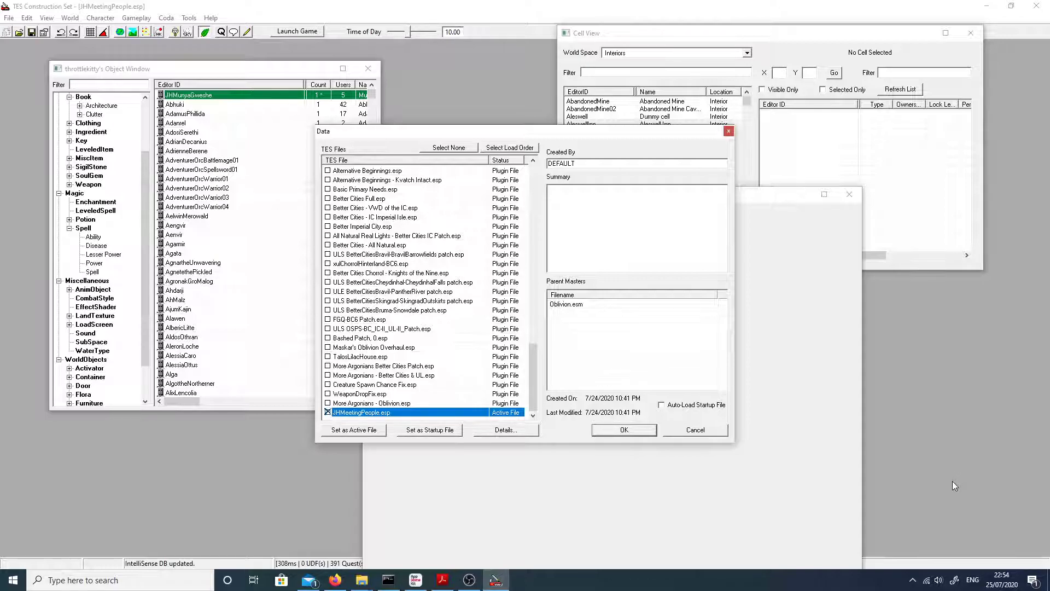
{"action": "left_click", "coordinate": [717, 435]}
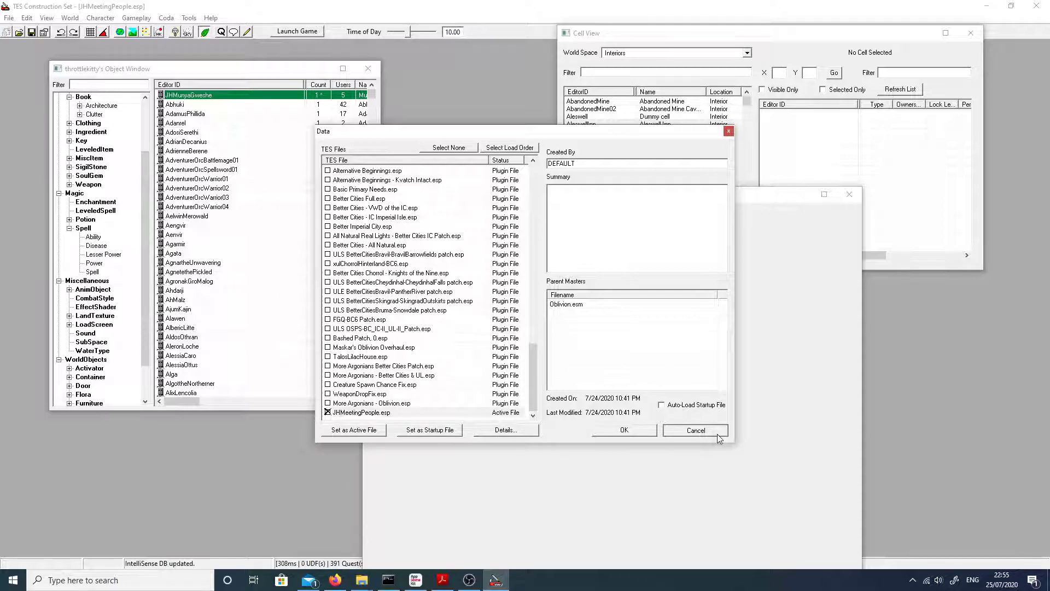
{"action": "left_click", "coordinate": [719, 435]}
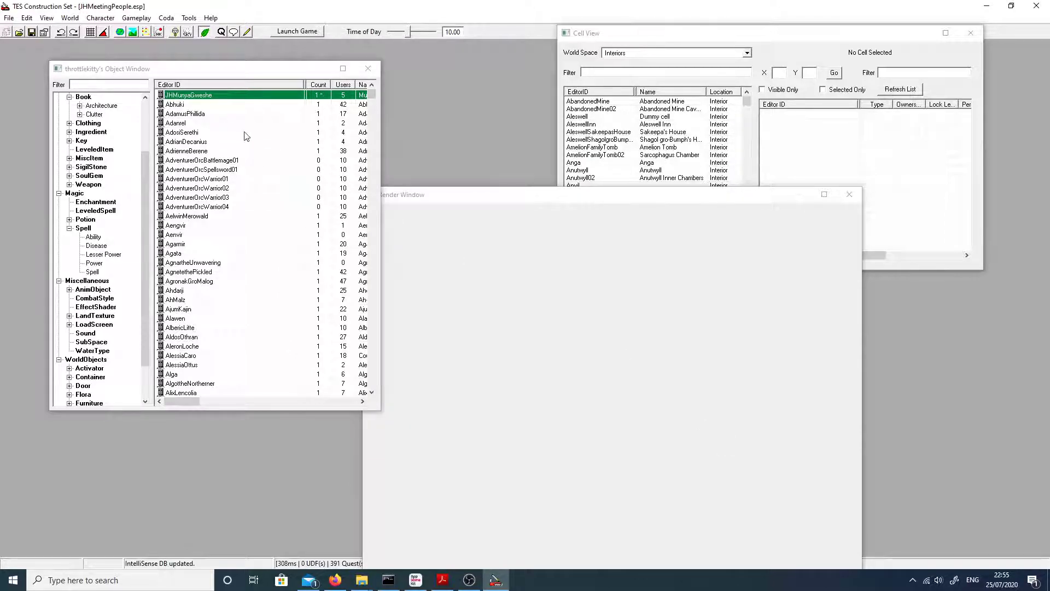
Collapse the Items, Magic, Miscellaneous and WorldObjects categories in the object tree
{"action": "scroll", "coordinate": [114, 181], "scroll_direction": "up", "scroll_amount": 2}
{"action": "left_click", "coordinate": [59, 132]}
{"action": "left_click", "coordinate": [59, 140]}
{"action": "left_click", "coordinate": [59, 150]}
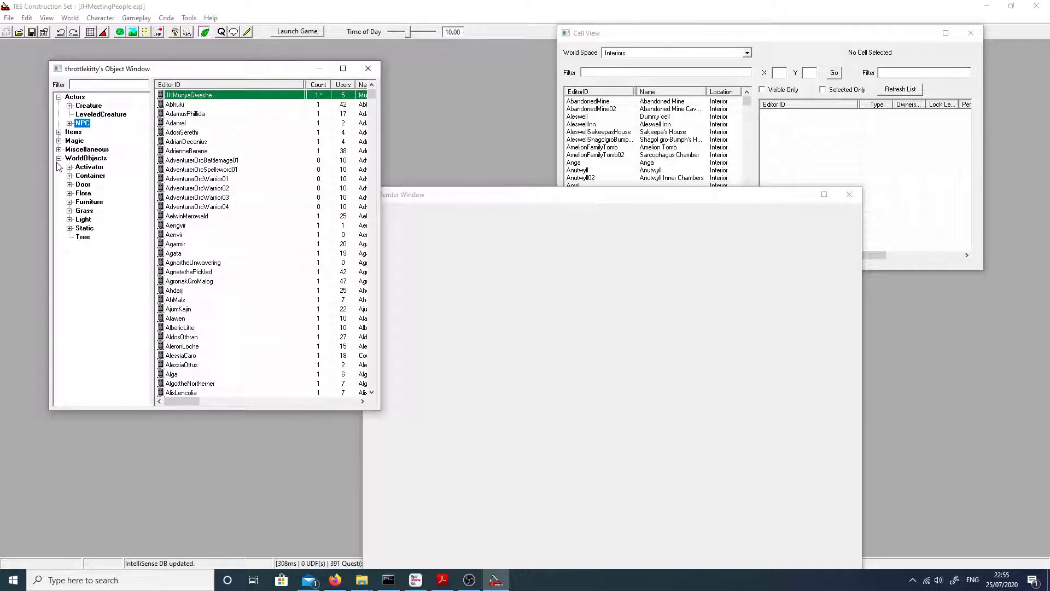
{"action": "left_click", "coordinate": [59, 158]}
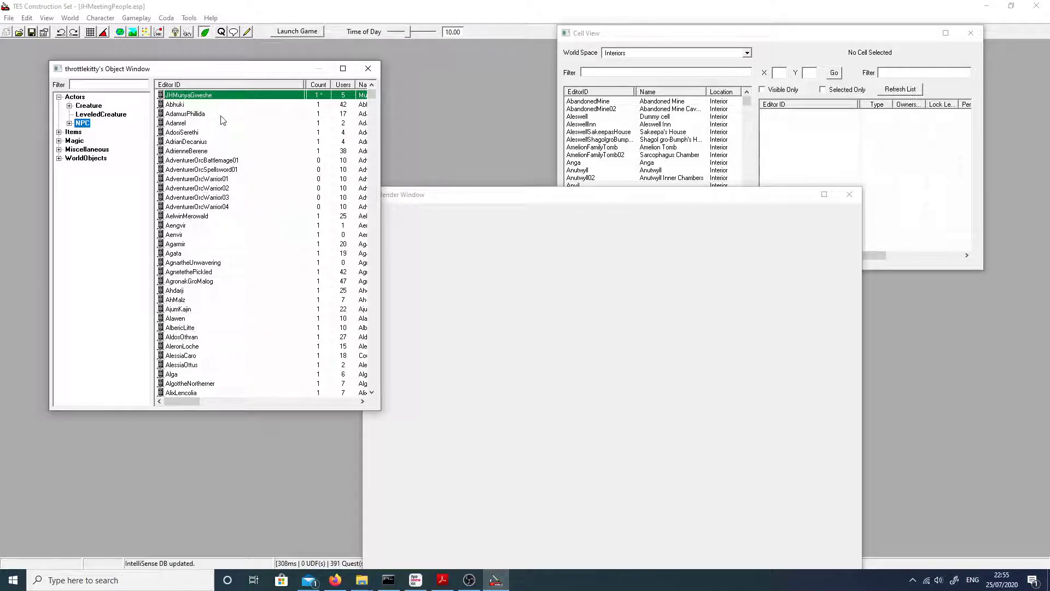
Create a new NPC with the ID JHOlivia and the name Olivia
{"action": "right_click", "coordinate": [176, 106]}
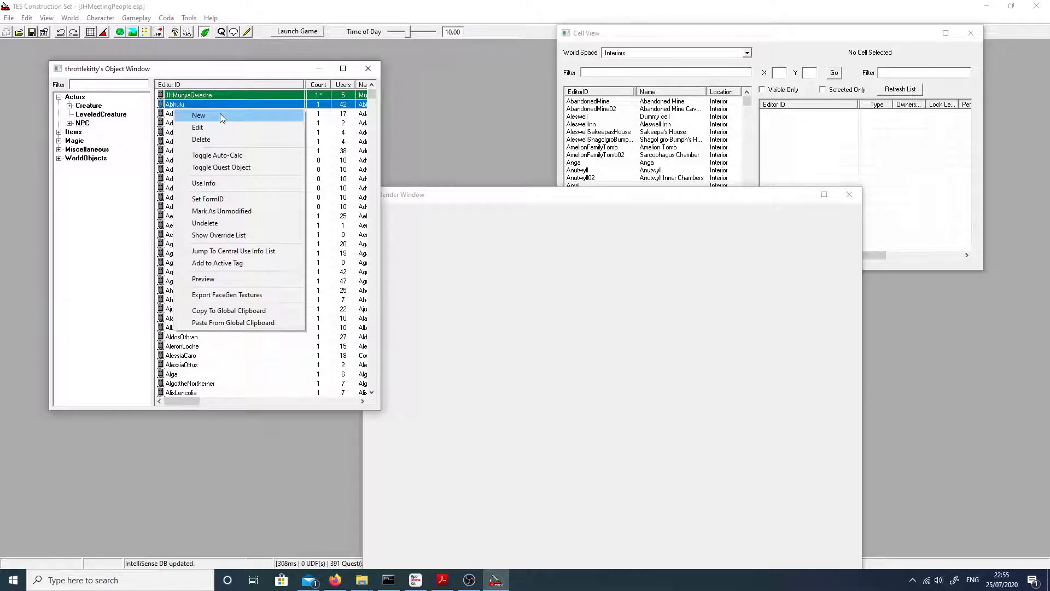
{"action": "left_click", "coordinate": [221, 116]}
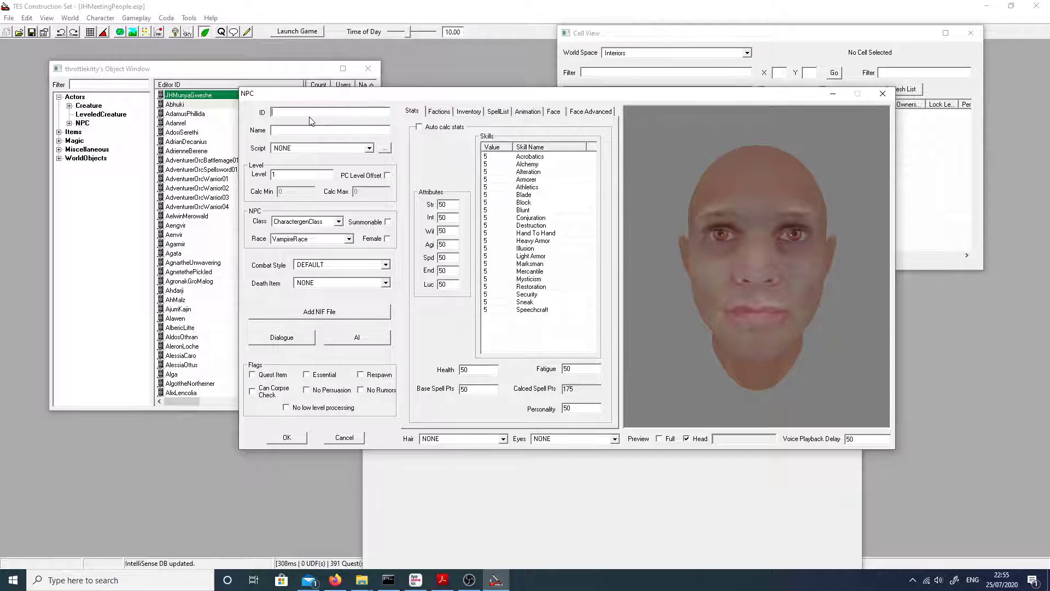
{"action": "type", "text": "JHOlivia"}
{"action": "left_click", "coordinate": [357, 132]}
{"action": "type", "text": "Olivia"}
{"action": "double_click", "coordinate": [303, 114]}
{"action": "left_click", "coordinate": [293, 132]}
Set the new NPC's race to Imperial and mark the character as female
{"action": "left_click", "coordinate": [310, 222]}
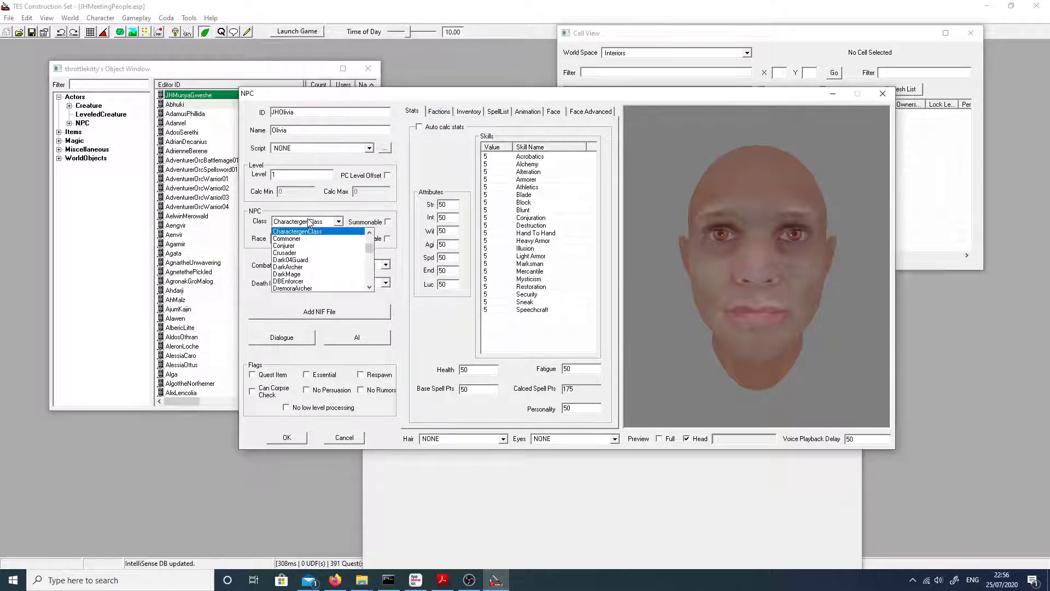
{"action": "left_click", "coordinate": [310, 230]}
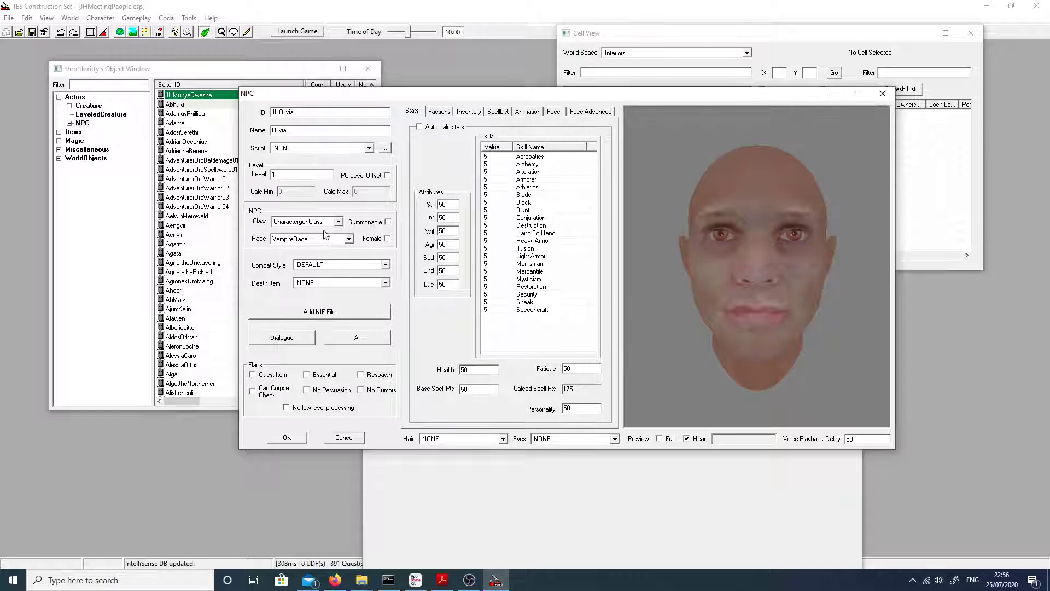
{"action": "left_click", "coordinate": [319, 264]}
{"action": "left_click", "coordinate": [306, 248]}
{"action": "left_click", "coordinate": [306, 240]}
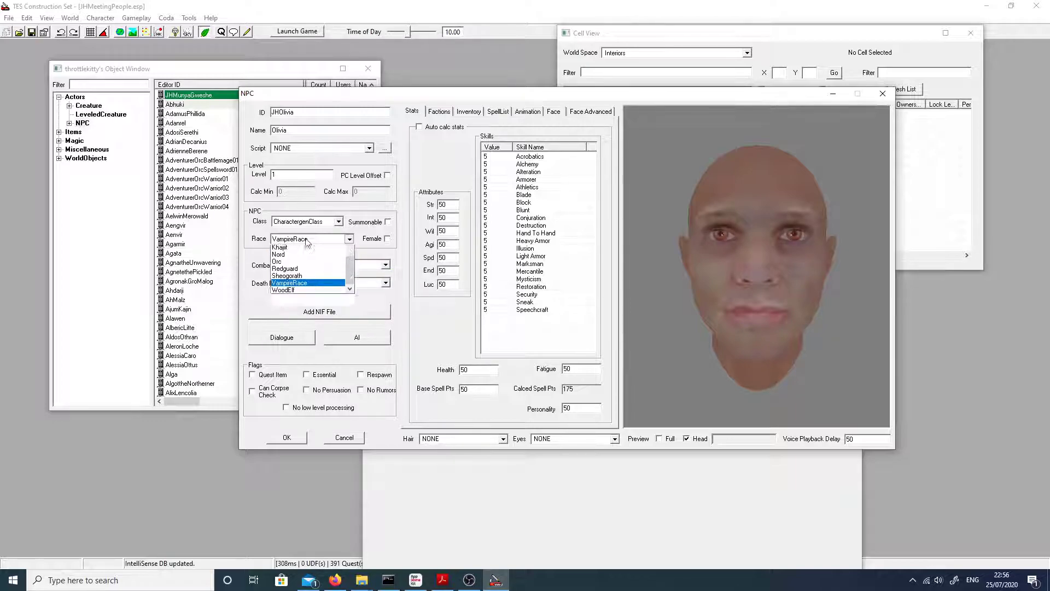
{"action": "left_click_drag", "start_coordinate": [350, 281], "coordinate": [349, 254]}
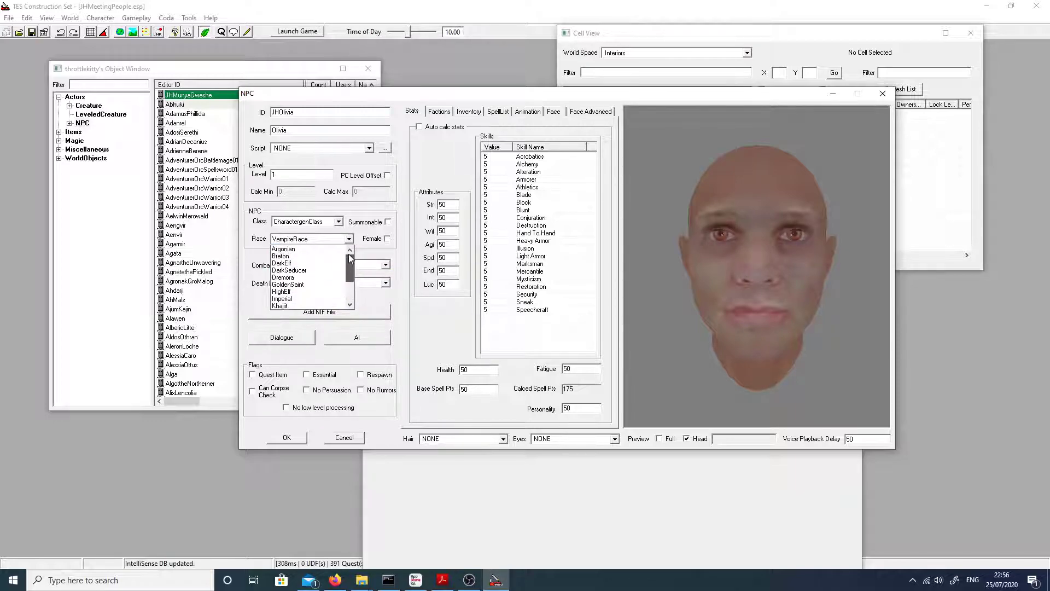
{"action": "left_click", "coordinate": [289, 299]}
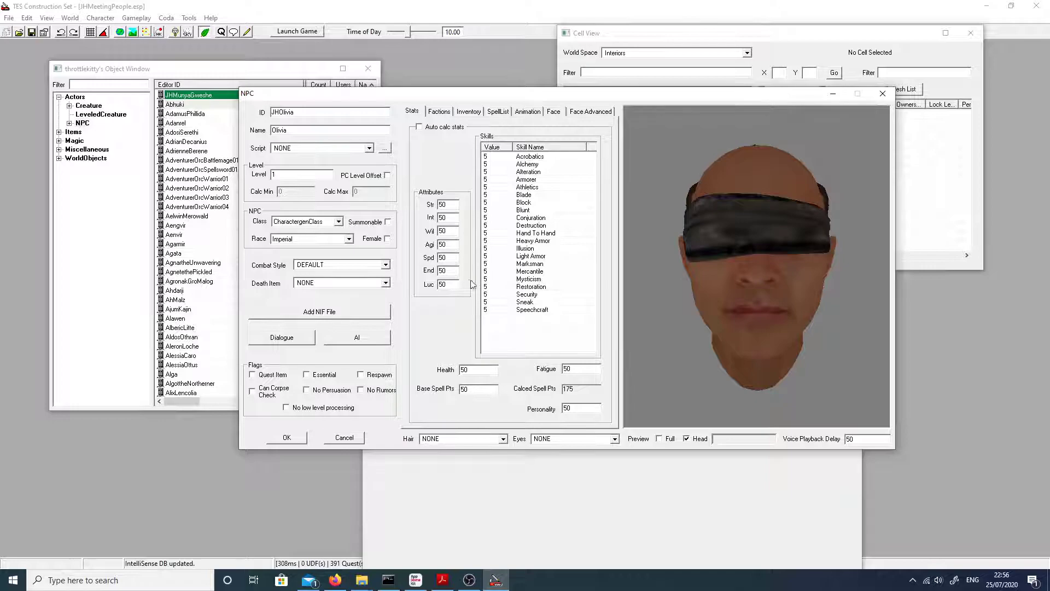
{"action": "left_click", "coordinate": [387, 240]}
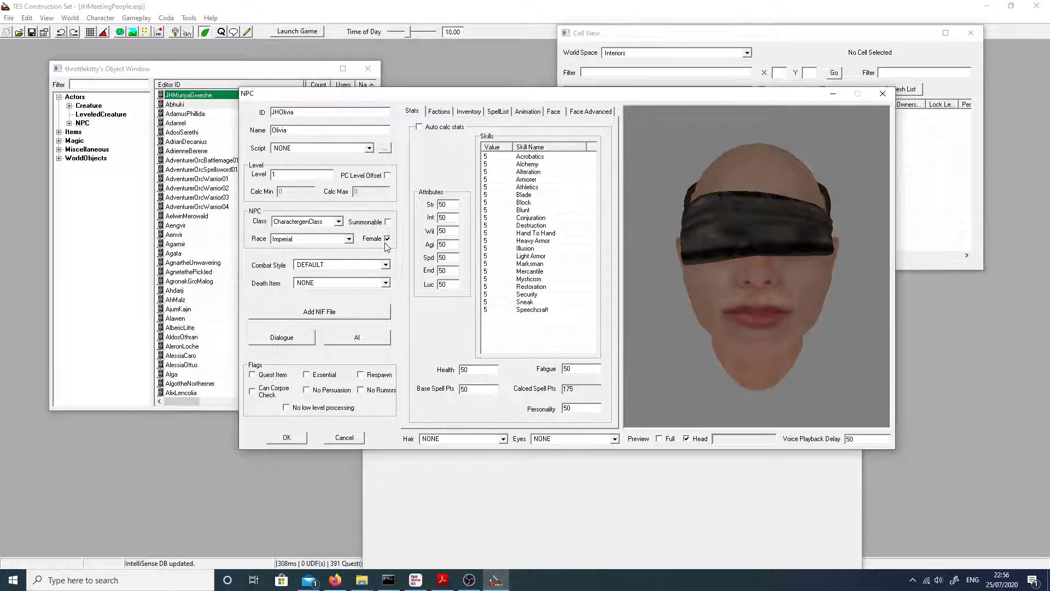
Check the head preview from the side, accept the new NPC and save the plugin
{"action": "left_click_drag", "start_coordinate": [654, 249], "coordinate": [679, 255]}
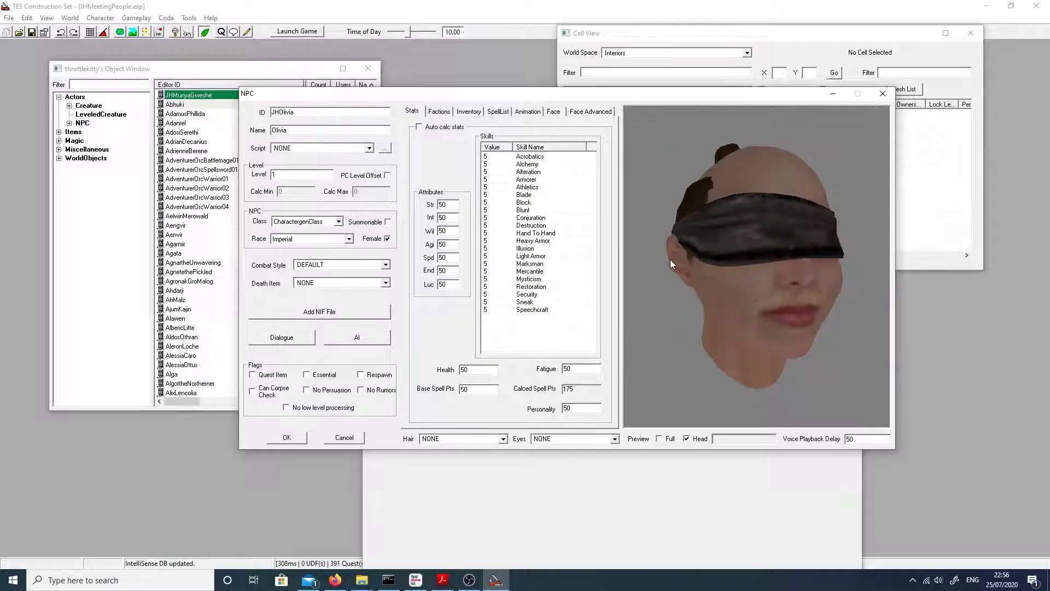
{"action": "left_click", "coordinate": [280, 433]}
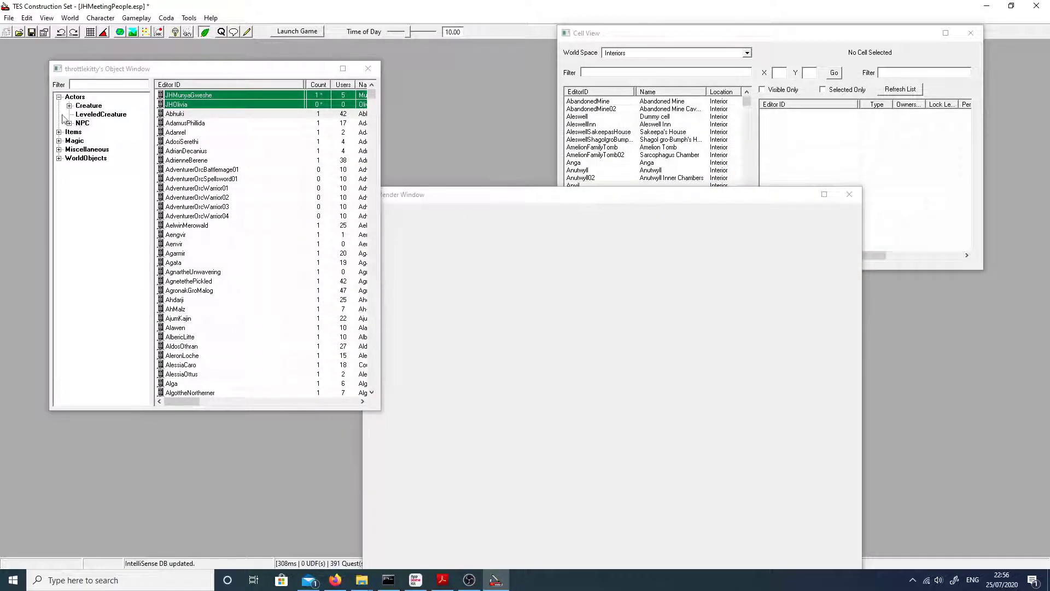
{"action": "left_click", "coordinate": [31, 32]}
Reopen JHOlivia for editing and give her the Cropped hairstyle, checking it on the head preview
{"action": "double_click", "coordinate": [186, 104]}
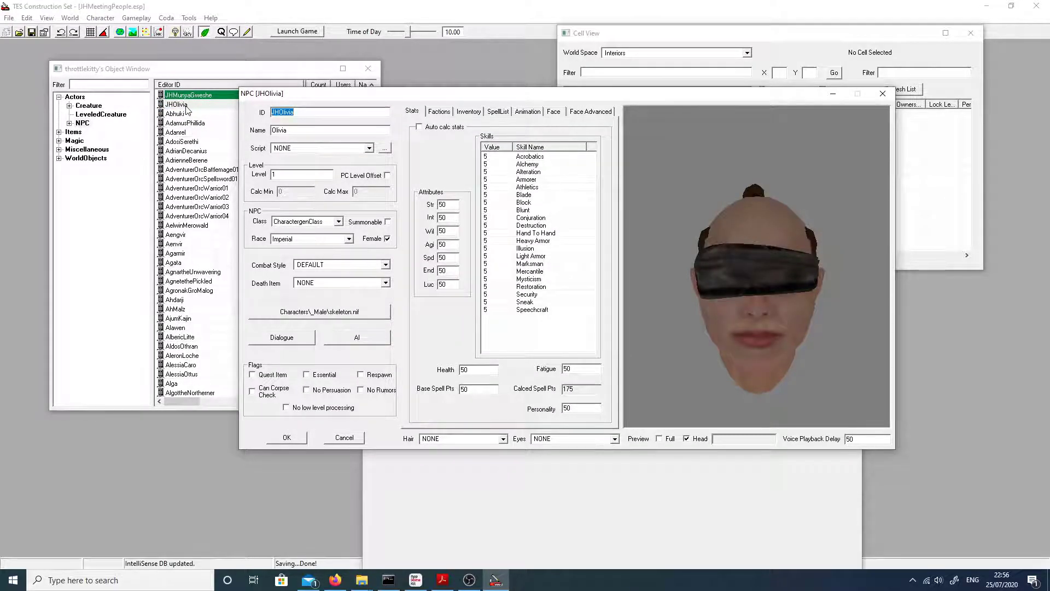
{"action": "left_click", "coordinate": [503, 439]}
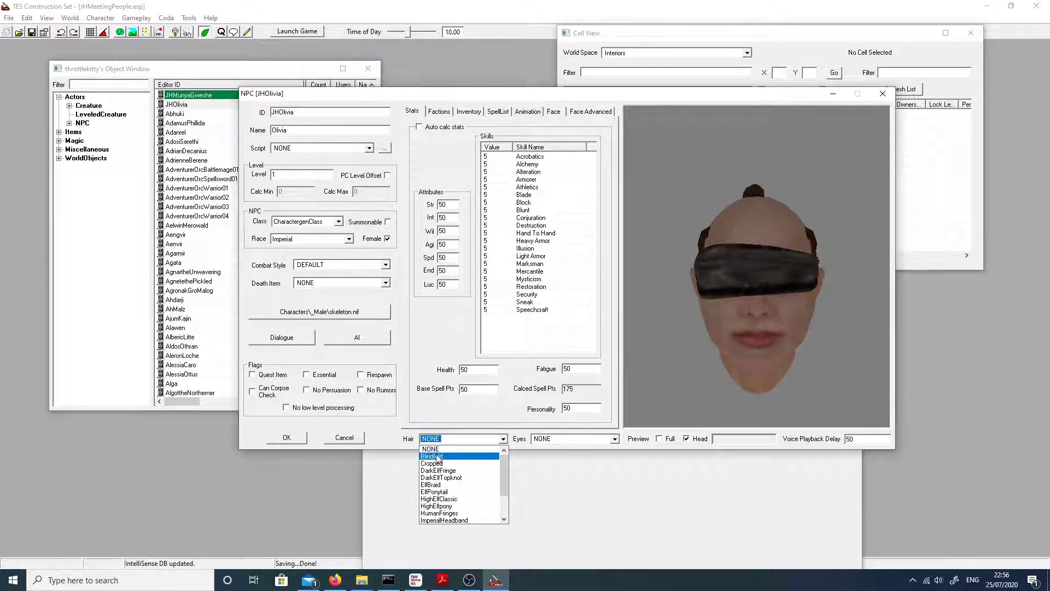
{"action": "left_click", "coordinate": [452, 429]}
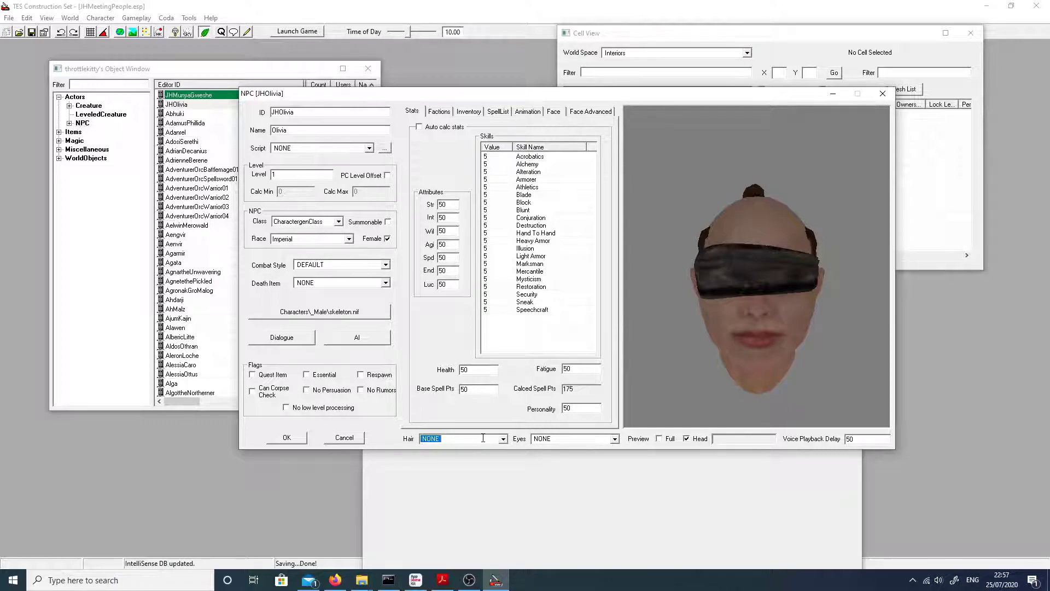
{"action": "left_click", "coordinate": [503, 439]}
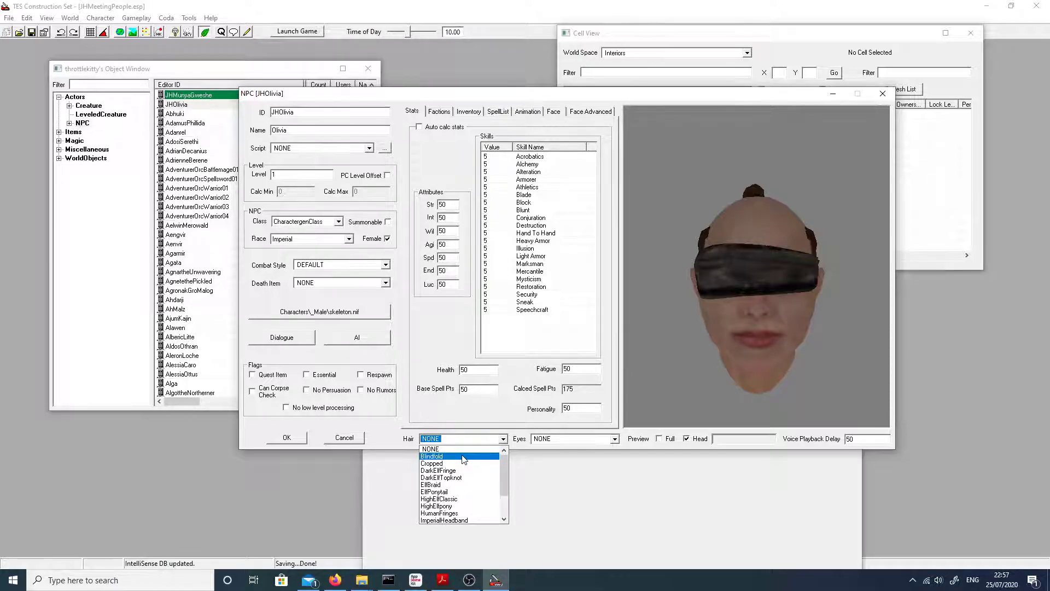
{"action": "left_click_drag", "start_coordinate": [503, 457], "coordinate": [505, 459]}
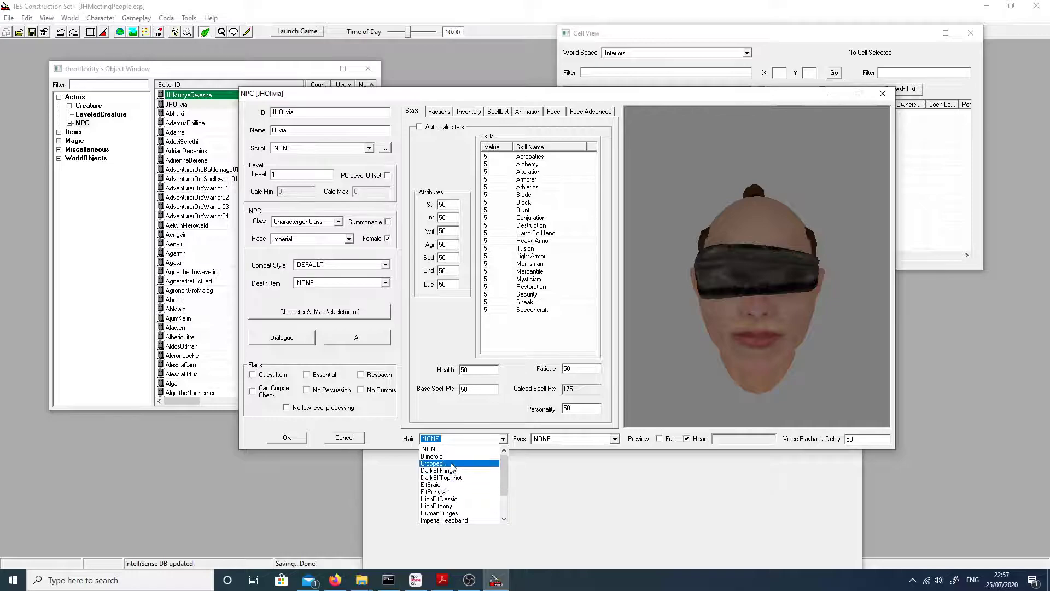
{"action": "left_click", "coordinate": [452, 468]}
{"action": "mouse_move", "coordinate": [668, 304]}
{"action": "left_mouse_down"}
{"action": "mouse_move", "coordinate": [821, 297]}
{"action": "mouse_move", "coordinate": [813, 313]}
{"action": "mouse_move", "coordinate": [722, 298]}
{"action": "mouse_move", "coordinate": [681, 311]}
{"action": "left_mouse_up"}
{"action": "left_click_drag", "start_coordinate": [632, 359], "coordinate": [715, 362]}
Try the DarkElfFringe, DarkElfTopknot, ElfPonytail and Blindfold hairstyles on the head preview, and return to Cropped
{"action": "left_click", "coordinate": [502, 438]}
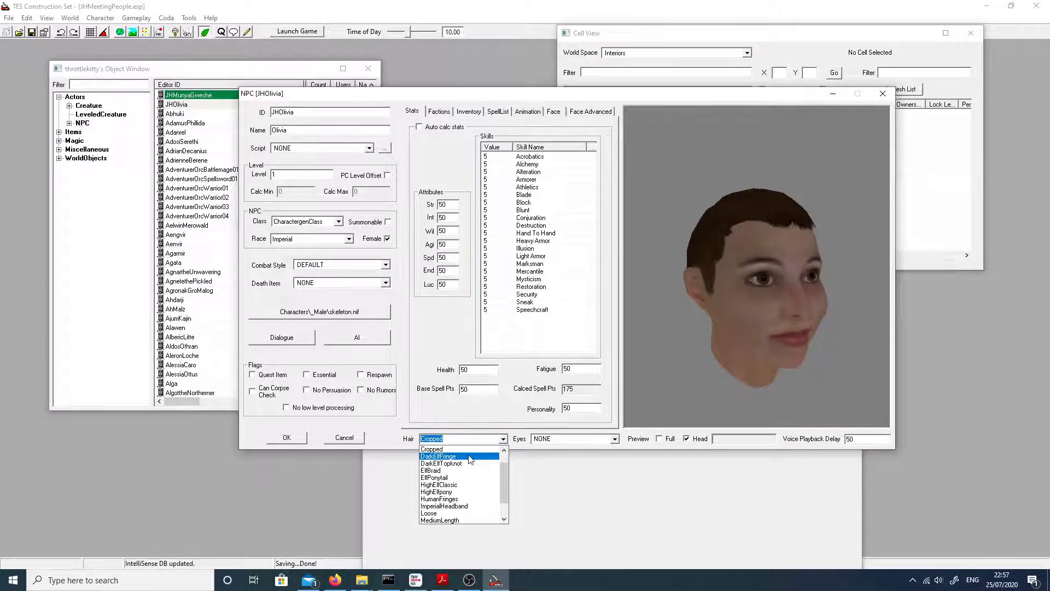
{"action": "left_click", "coordinate": [471, 458]}
{"action": "left_click", "coordinate": [504, 439]}
{"action": "left_click", "coordinate": [480, 455]}
{"action": "left_click", "coordinate": [502, 439]}
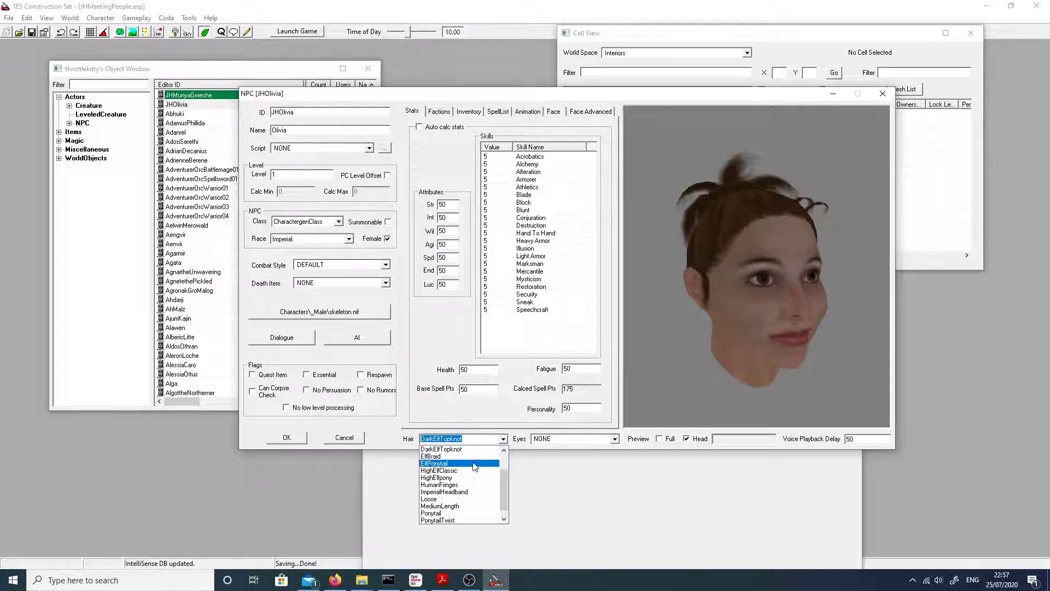
{"action": "left_click", "coordinate": [475, 463]}
{"action": "left_click_drag", "start_coordinate": [701, 381], "coordinate": [661, 385]}
{"action": "left_click", "coordinate": [504, 440]}
{"action": "scroll", "coordinate": [470, 482], "scroll_direction": "up", "scroll_amount": 5}
{"action": "left_click", "coordinate": [461, 462]}
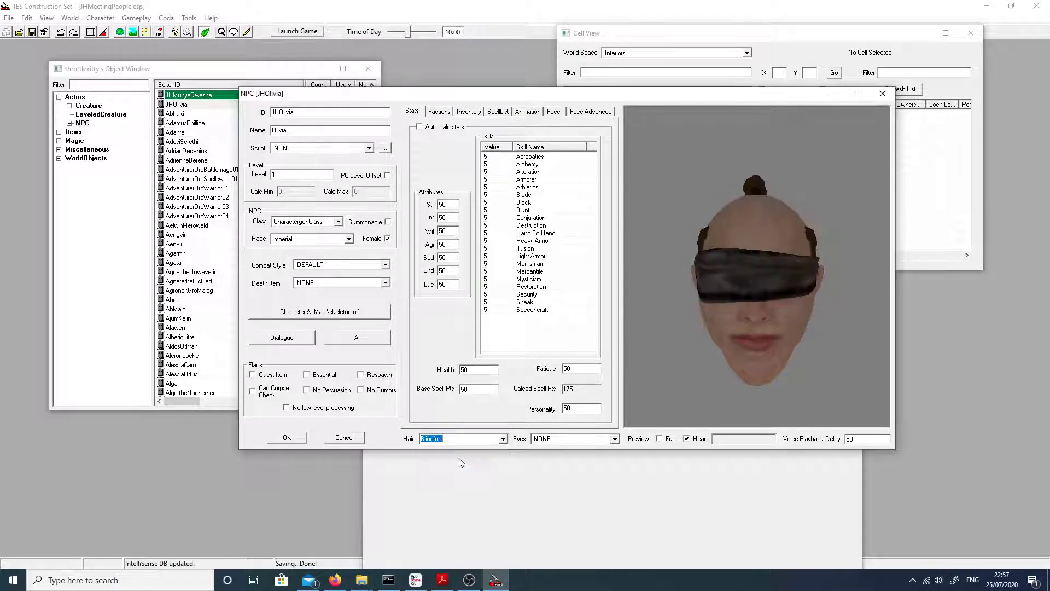
{"action": "left_click_drag", "start_coordinate": [777, 361], "coordinate": [720, 363]}
{"action": "left_click", "coordinate": [504, 440]}
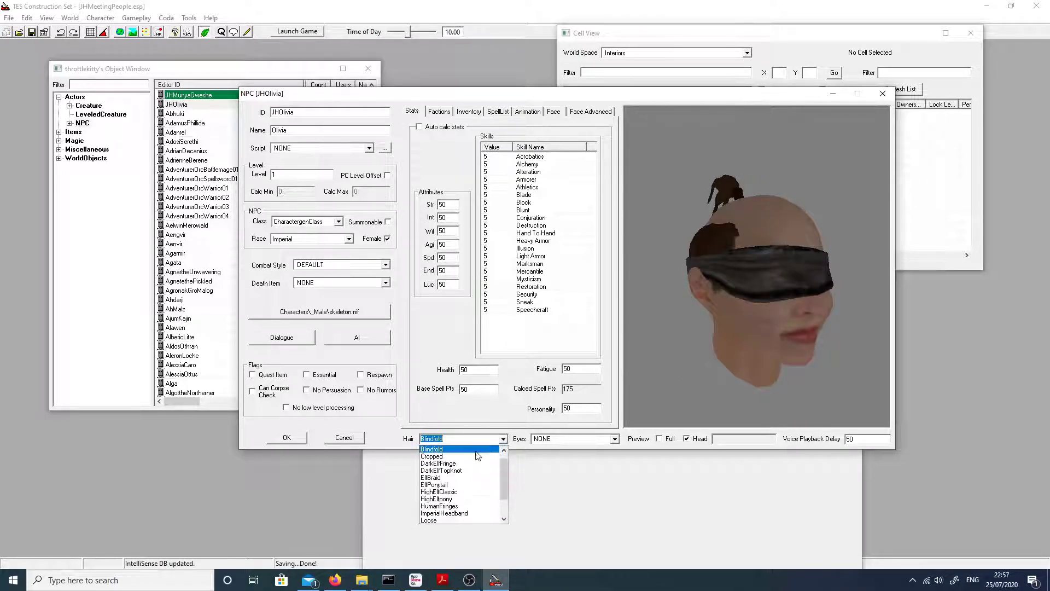
{"action": "left_click", "coordinate": [478, 456]}
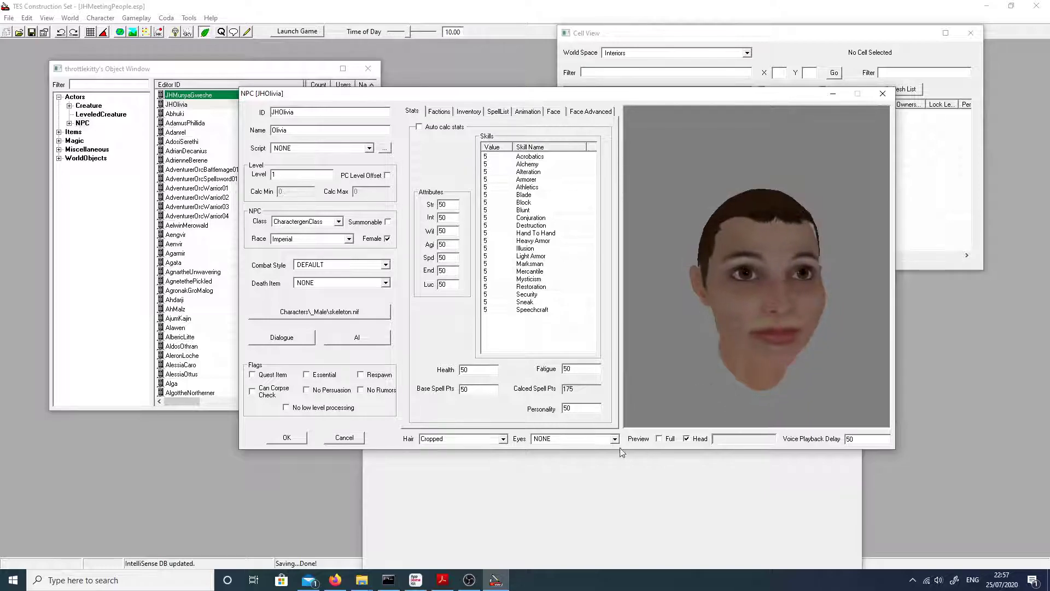
Set the NPC's eyes to eyeBrown and check the face in the preview
{"action": "left_click", "coordinate": [599, 441]}
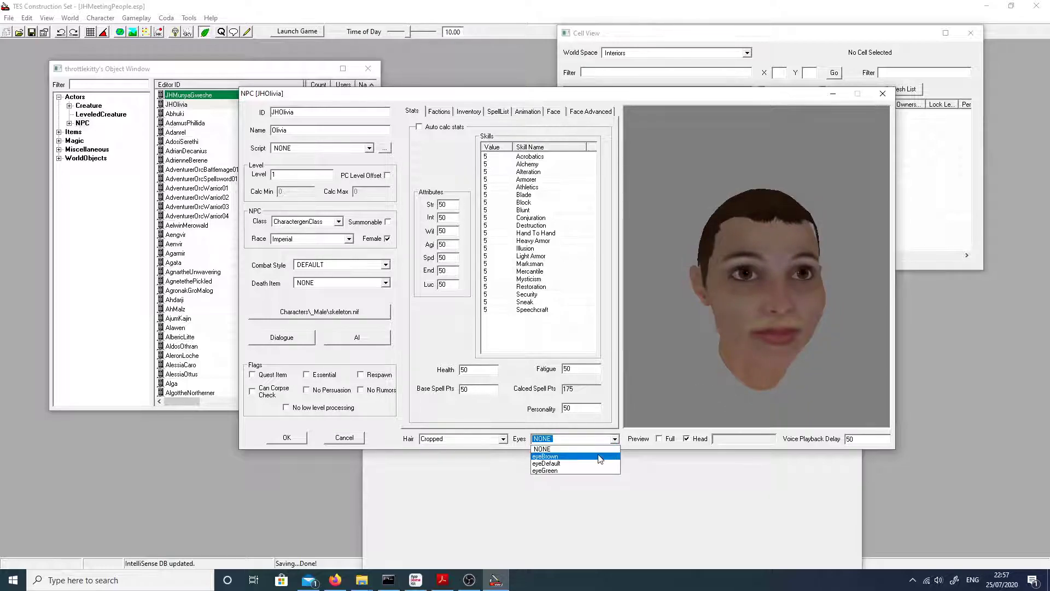
{"action": "left_click", "coordinate": [600, 456]}
{"action": "left_click_drag", "start_coordinate": [793, 271], "coordinate": [747, 277]}
{"action": "left_click_drag", "start_coordinate": [656, 361], "coordinate": [722, 358]}
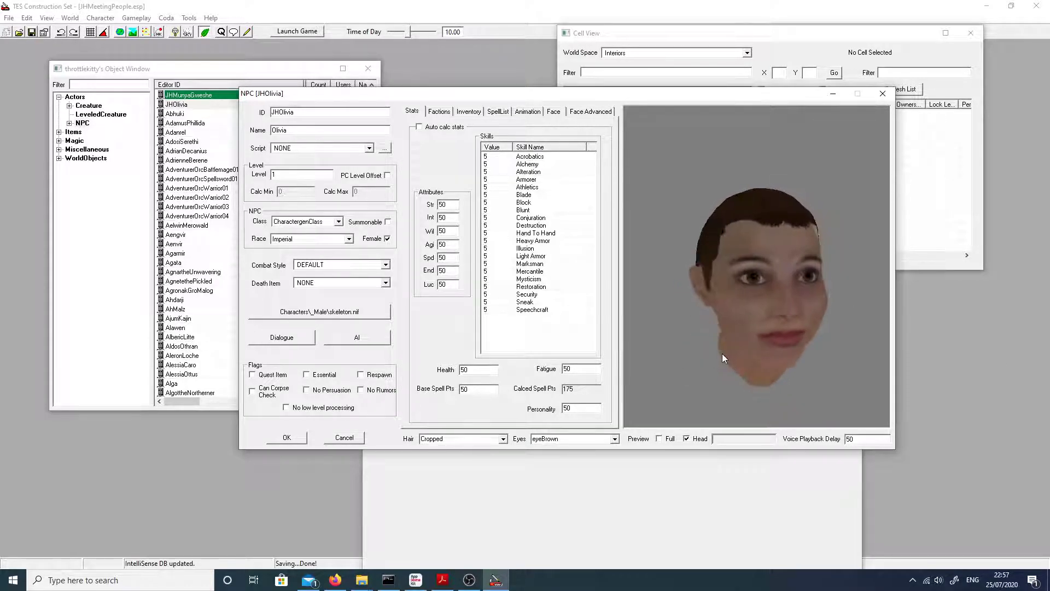
Set the NPC's class to Hunter and flag the character as Essential
{"action": "left_click", "coordinate": [302, 222]}
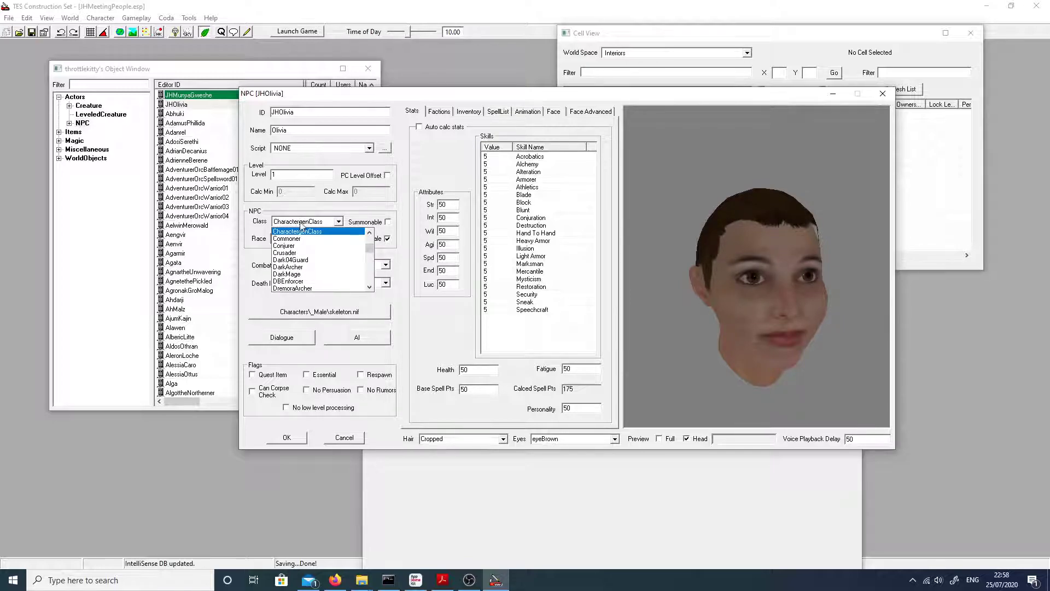
{"action": "left_click", "coordinate": [301, 222]}
{"action": "left_click", "coordinate": [301, 222]}
{"action": "left_click_drag", "start_coordinate": [370, 249], "coordinate": [369, 259]}
{"action": "scroll", "coordinate": [343, 244], "scroll_direction": "down", "scroll_amount": 1}
{"action": "scroll", "coordinate": [344, 248], "scroll_direction": "up", "scroll_amount": 8}
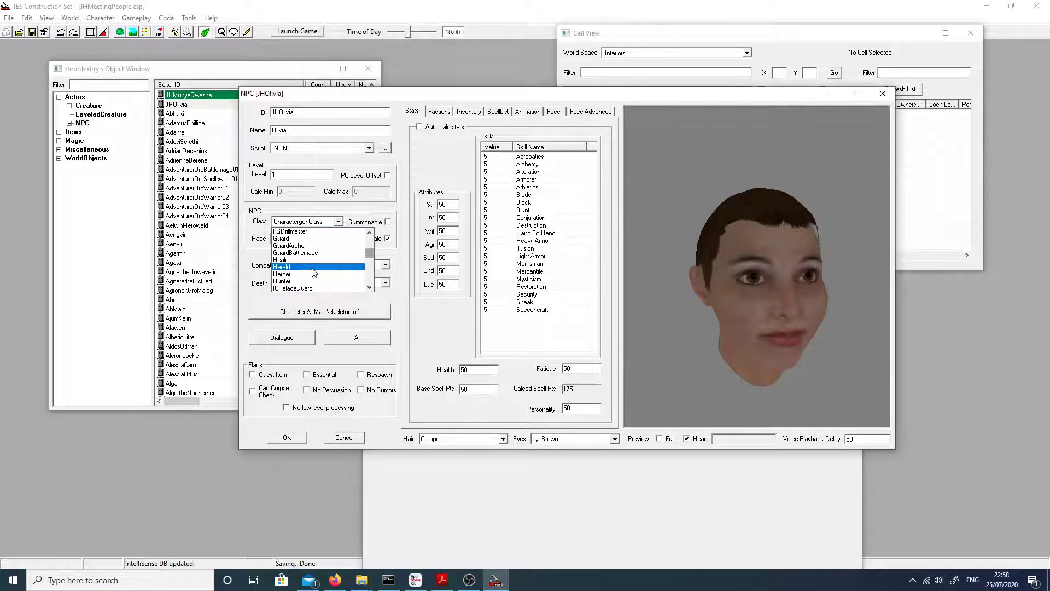
{"action": "left_click", "coordinate": [304, 281]}
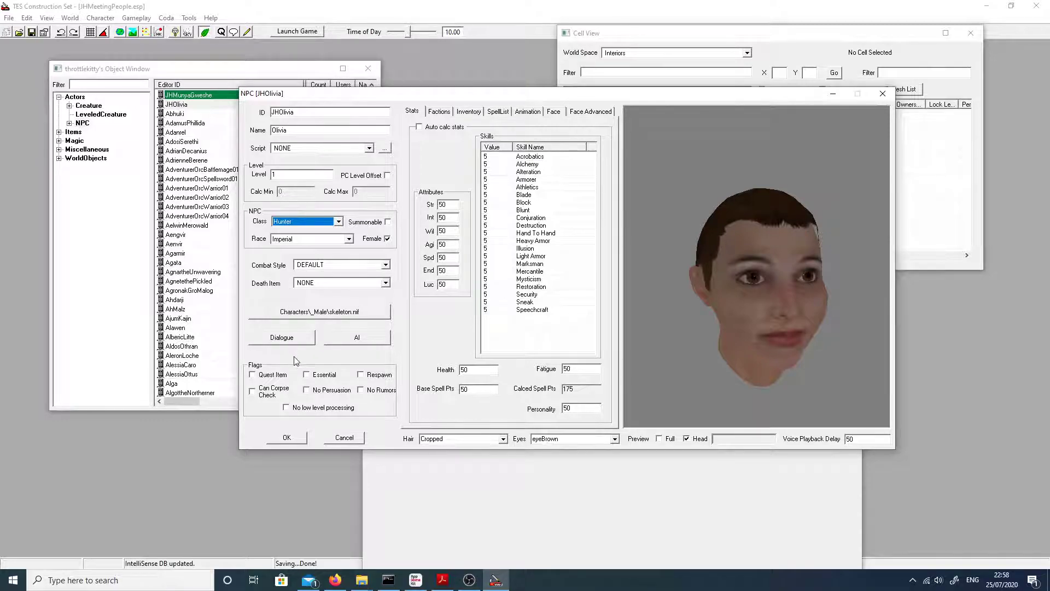
{"action": "left_click", "coordinate": [328, 375]}
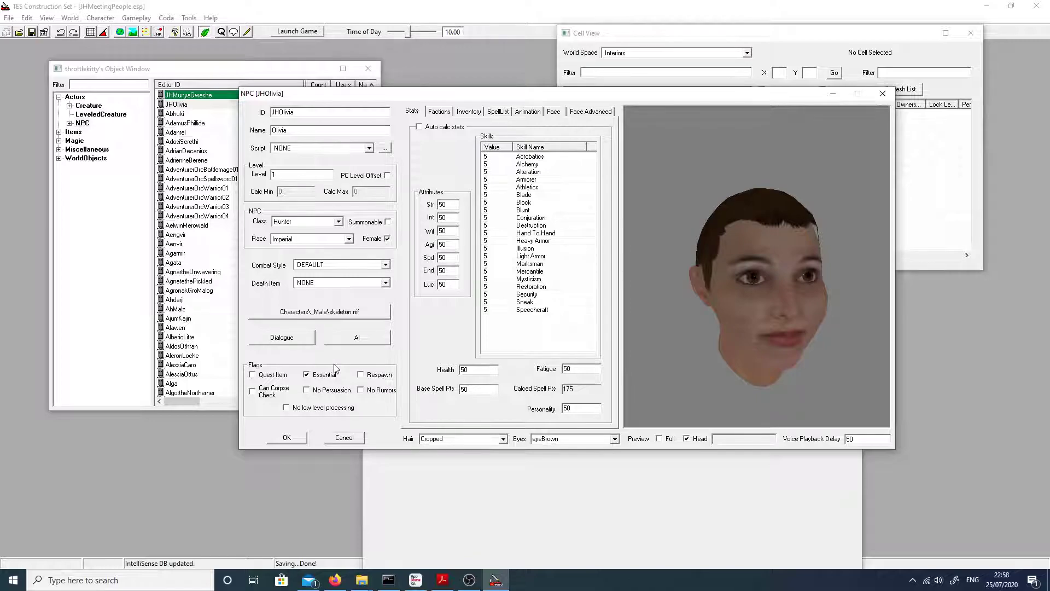
Turn on automatic stat calculation for the NPC and review the Blade, Hand To Hand and Marksman skills
{"action": "left_click", "coordinate": [419, 127]}
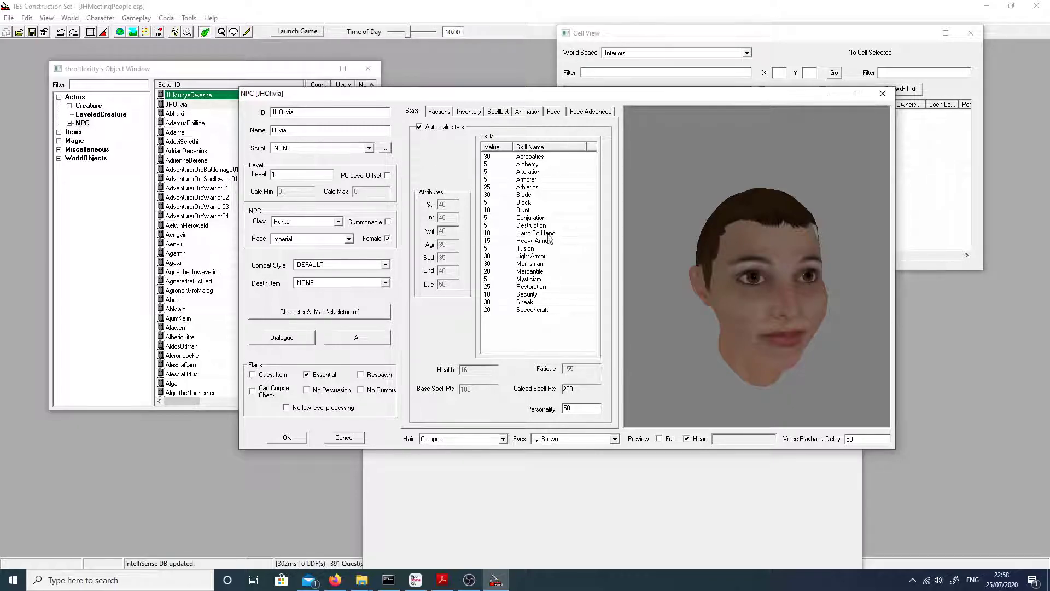
{"action": "left_click", "coordinate": [528, 195]}
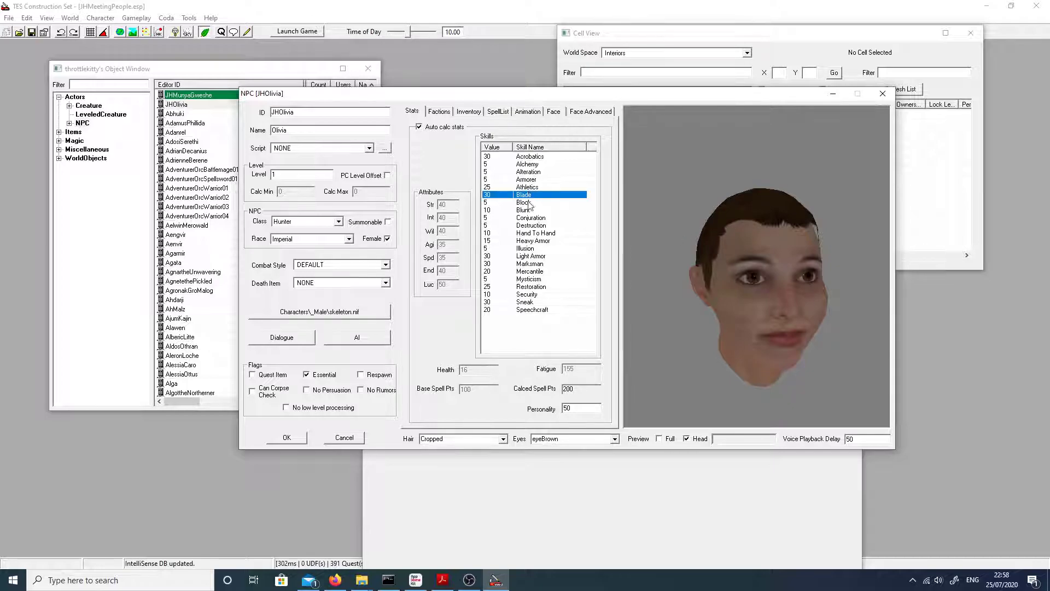
{"action": "left_click", "coordinate": [529, 234]}
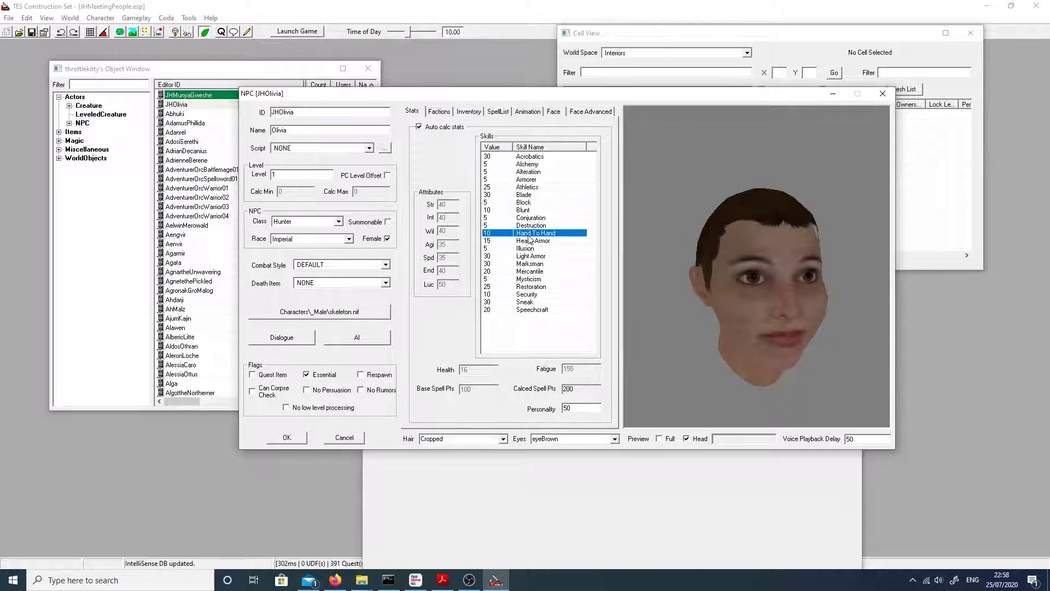
{"action": "left_click", "coordinate": [528, 263]}
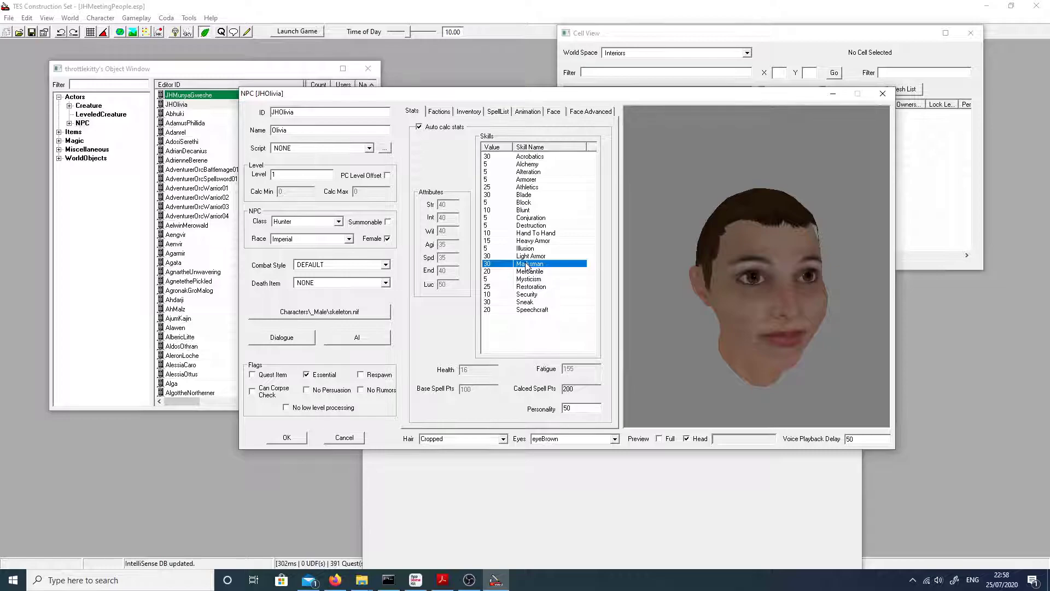
Enable the PC level offset for the NPC, with an offset of 3, a calculated minimum of 1 and a maximum of 100
{"action": "left_click", "coordinate": [284, 172]}
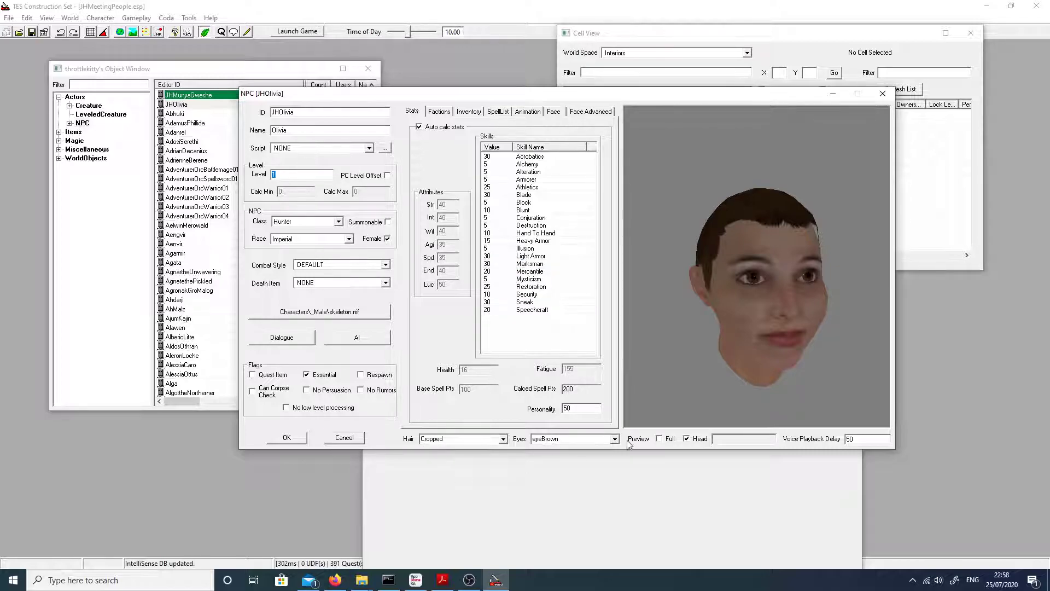
{"action": "left_click", "coordinate": [364, 176]}
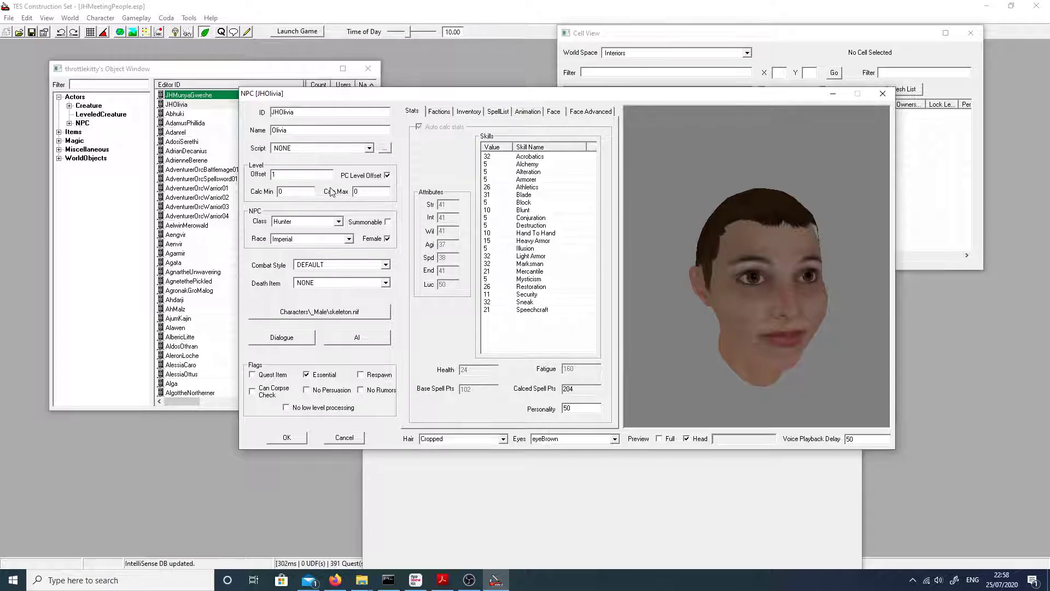
{"action": "double_click", "coordinate": [312, 191]}
{"action": "double_click", "coordinate": [358, 191]}
{"action": "type", "text": "100"}
{"action": "double_click", "coordinate": [326, 176]}
{"action": "type", "text": "3"}
Check the NPC's faction and inventory lists, and accept the changes to the character
{"action": "left_click", "coordinate": [440, 112]}
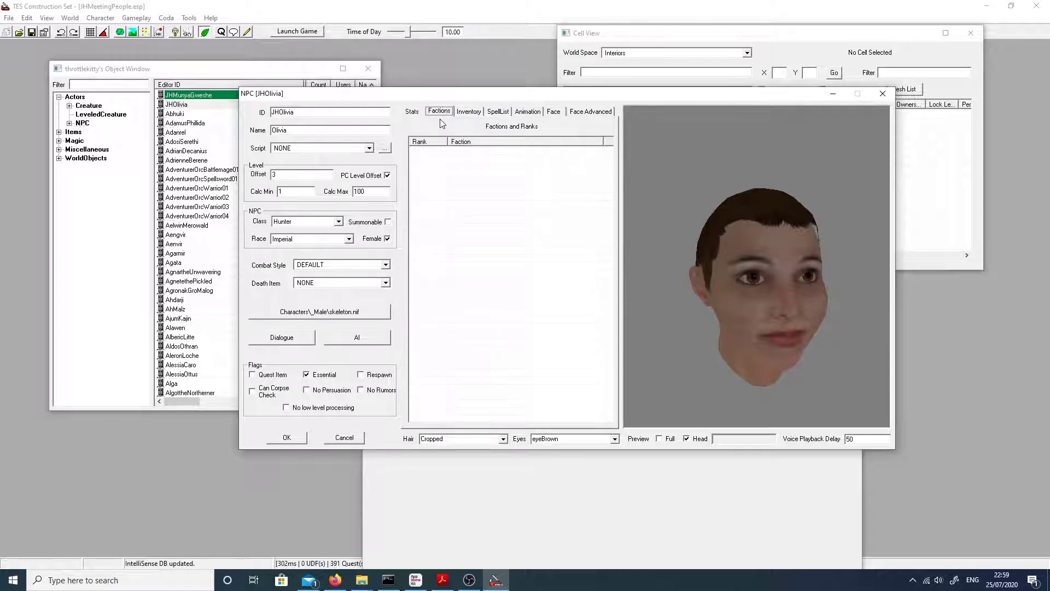
{"action": "left_click", "coordinate": [474, 114]}
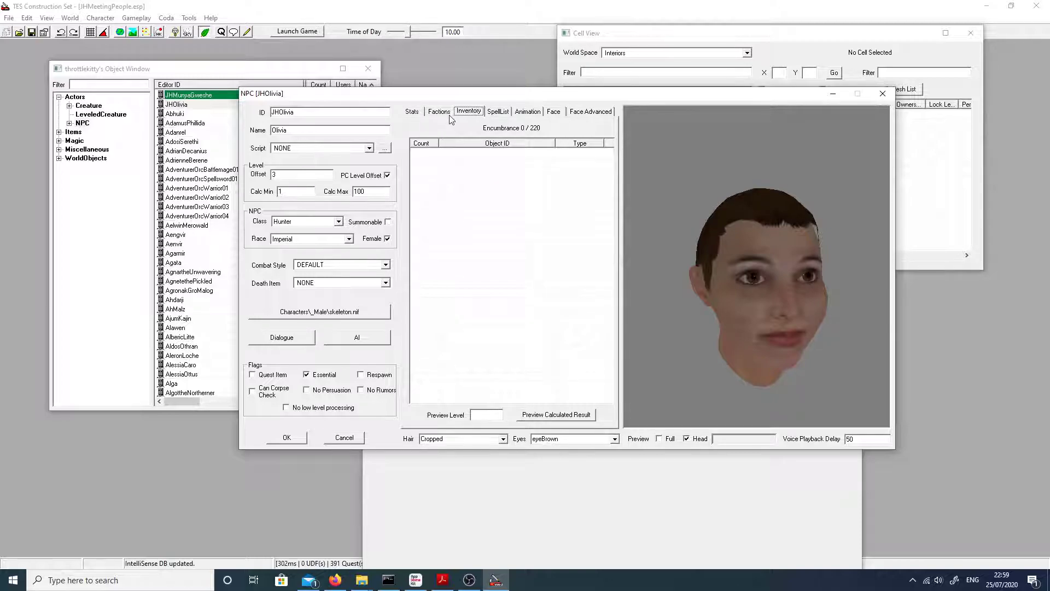
{"action": "left_click", "coordinate": [280, 440]}
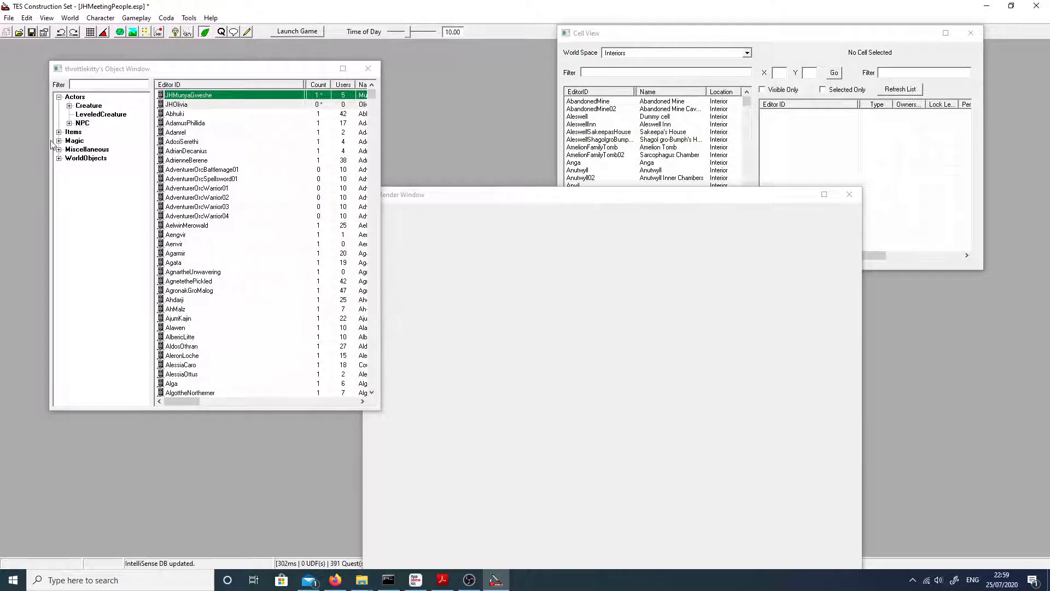
Browse the Armor items in the object list to examine the regular and enchanted pieces available for the NPC
{"action": "left_click", "coordinate": [59, 132]}
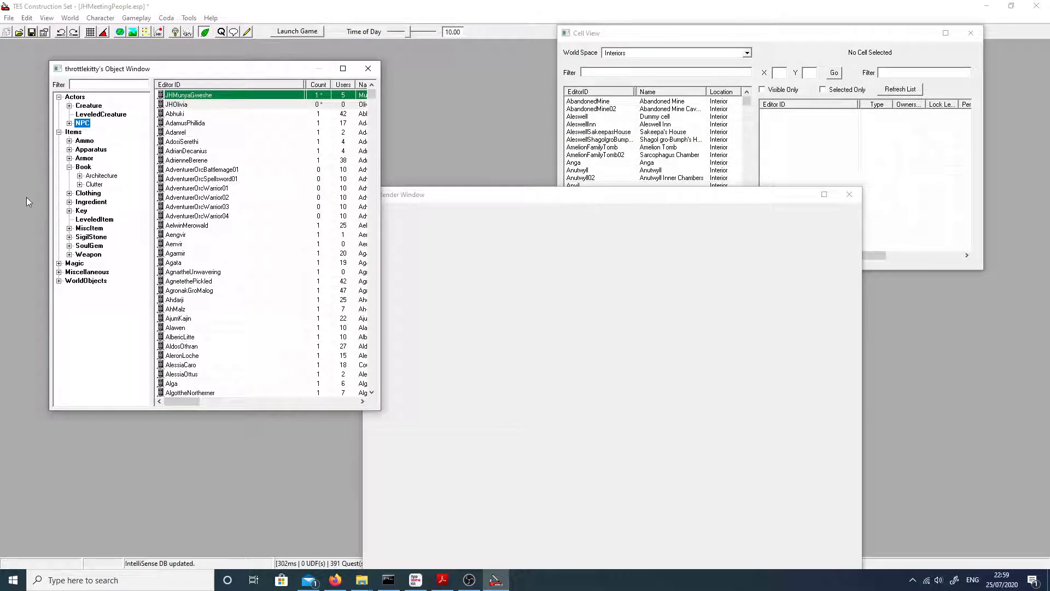
{"action": "left_click", "coordinate": [88, 159]}
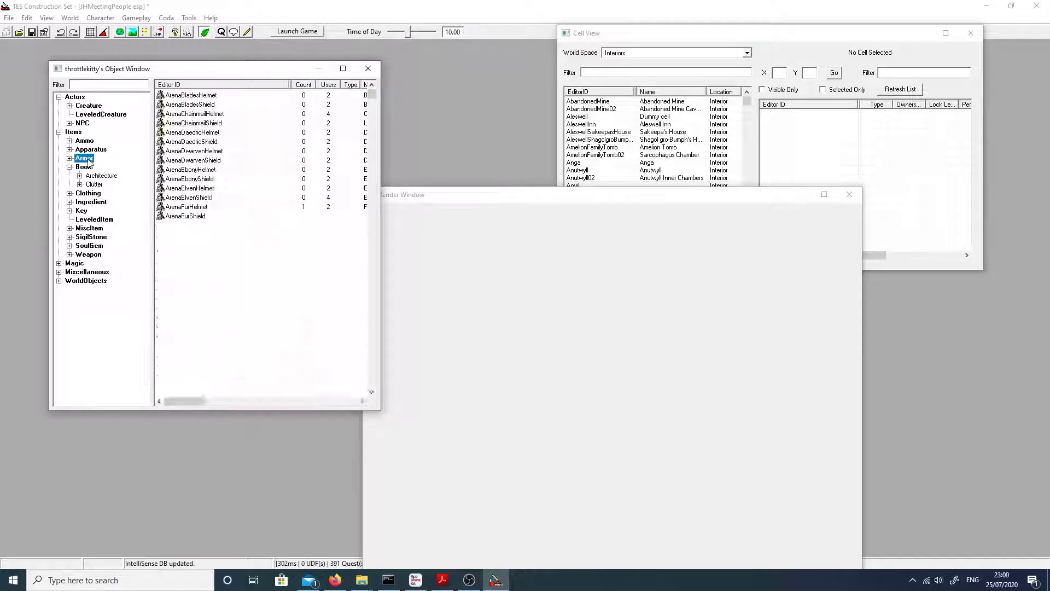
{"action": "scroll", "coordinate": [229, 227], "scroll_direction": "down", "scroll_amount": 20}
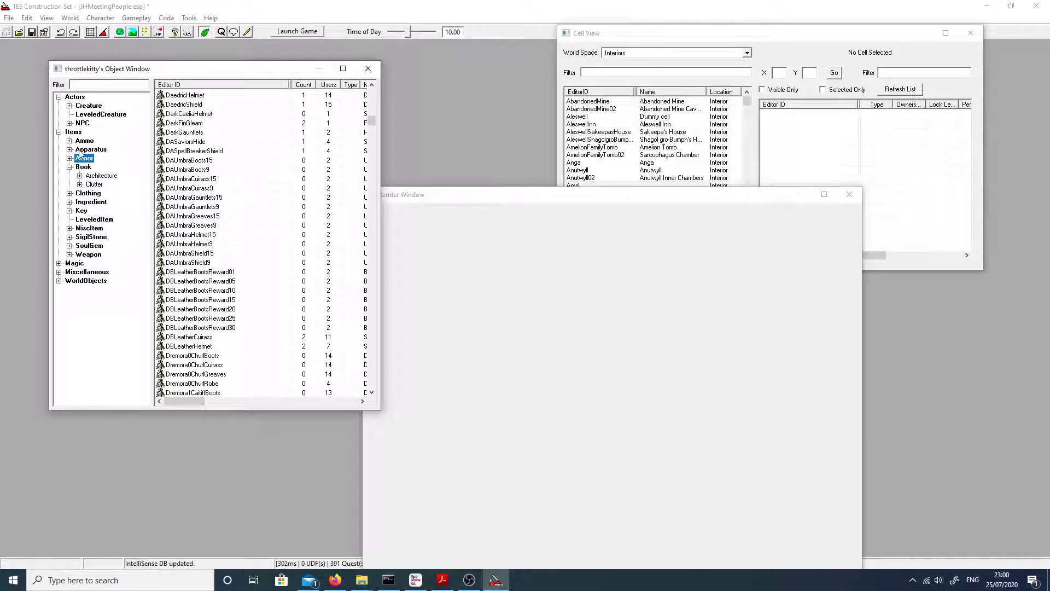
{"action": "scroll", "coordinate": [216, 206], "scroll_direction": "down", "scroll_amount": 20}
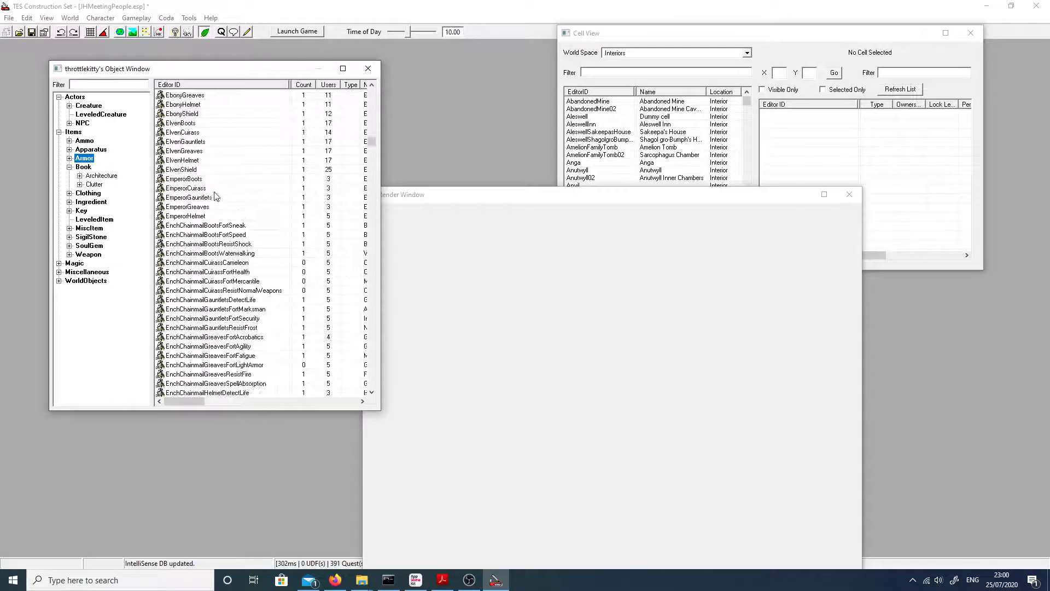
{"action": "scroll", "coordinate": [216, 206], "scroll_direction": "up", "scroll_amount": 20}
{"action": "scroll", "coordinate": [198, 210], "scroll_direction": "down", "scroll_amount": 20}
{"action": "scroll", "coordinate": [207, 213], "scroll_direction": "down", "scroll_amount": 15}
{"action": "scroll", "coordinate": [206, 210], "scroll_direction": "down", "scroll_amount": 15}
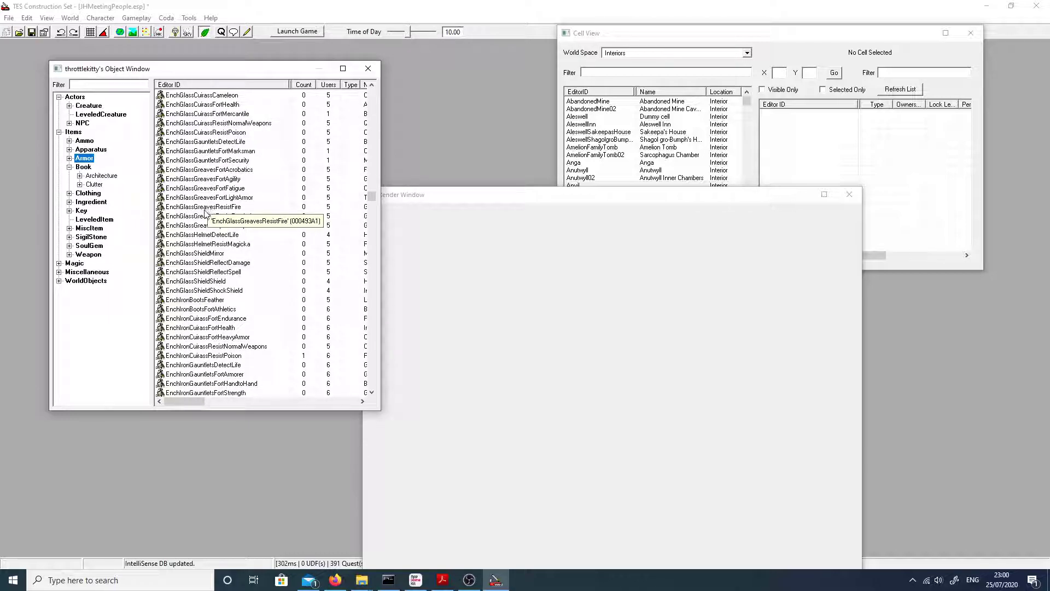
{"action": "scroll", "coordinate": [206, 213], "scroll_direction": "down", "scroll_amount": 4}
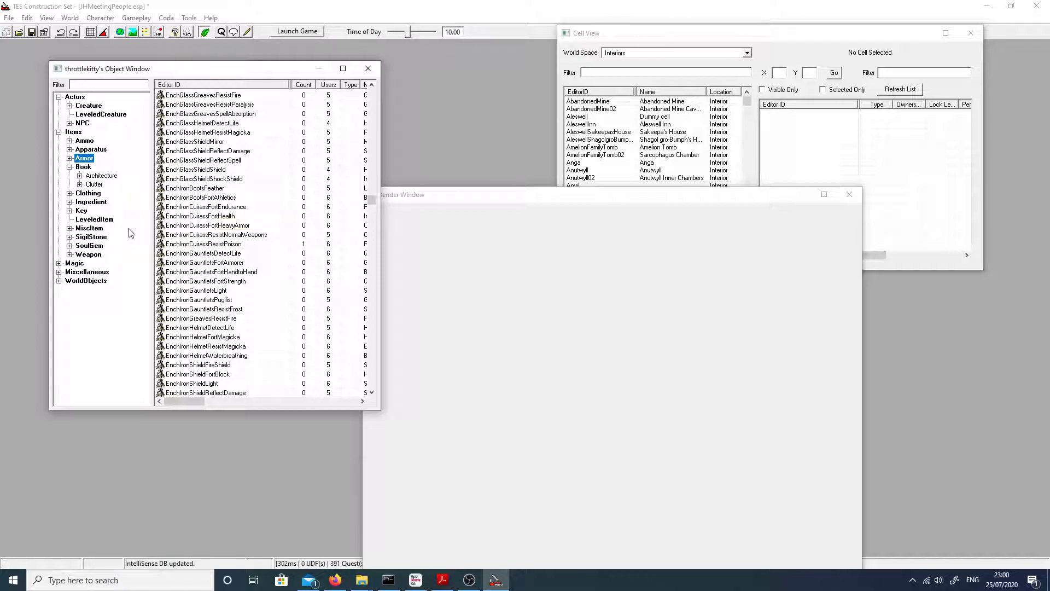
Show the leveled items and filter them by "blade"
{"action": "left_click", "coordinate": [110, 221]}
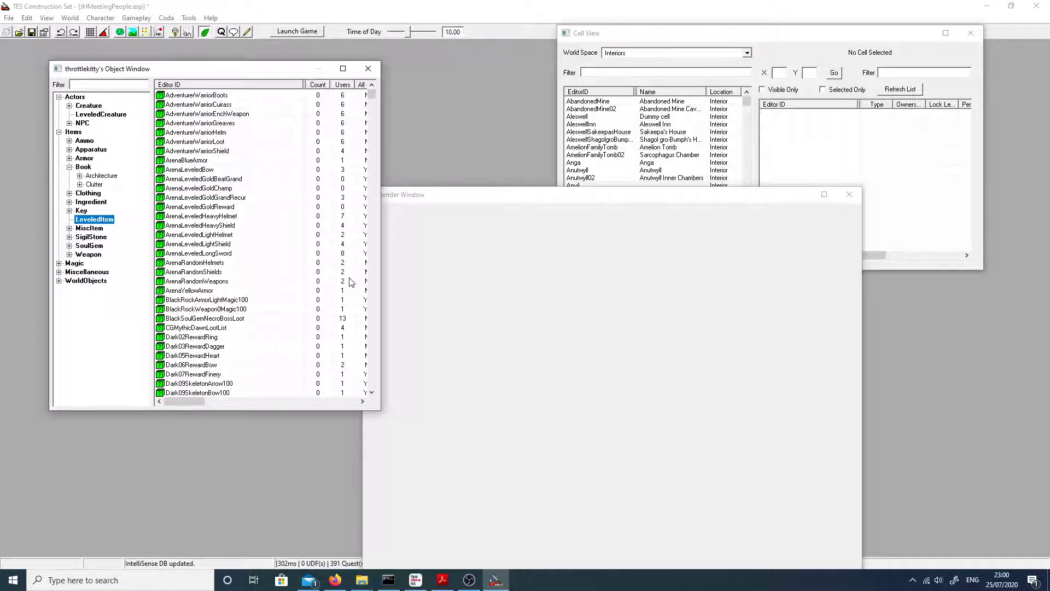
{"action": "left_click", "coordinate": [118, 83]}
{"action": "type", "text": "bkla"}
{"action": "type", "text": "lade"}
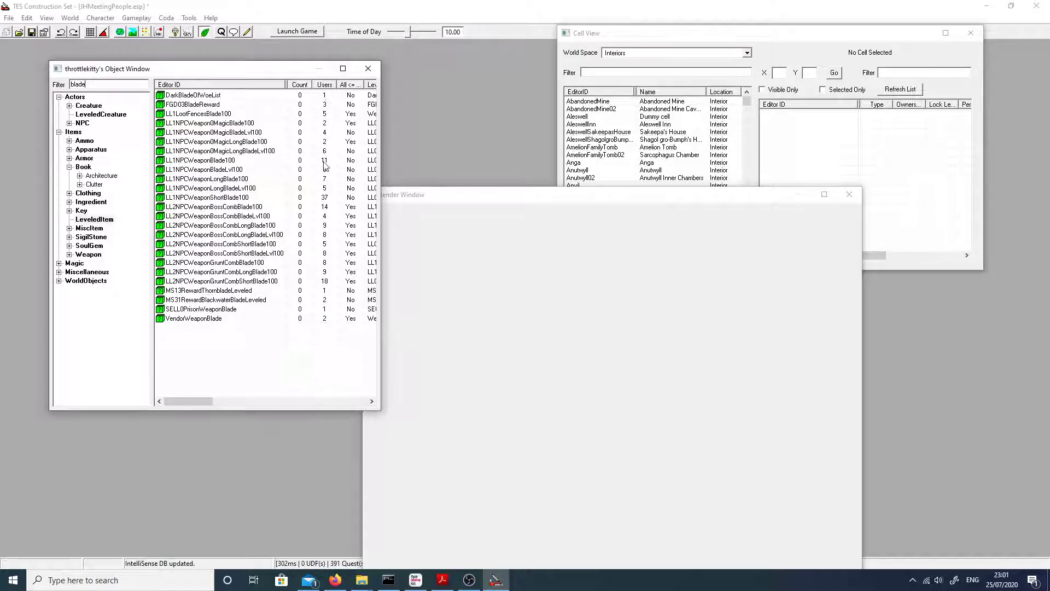
Inspect the dagger, shortsword and longsword entries of the LL1NPCWeaponShortBlade100 leveled list, and close it without saving
{"action": "left_click", "coordinate": [325, 197]}
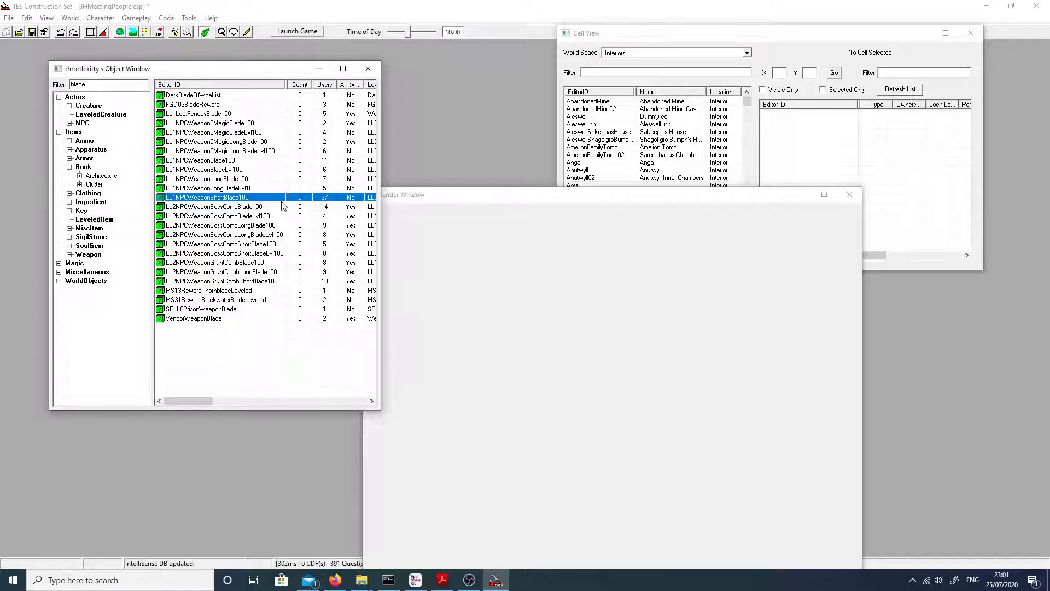
{"action": "double_click", "coordinate": [241, 199]}
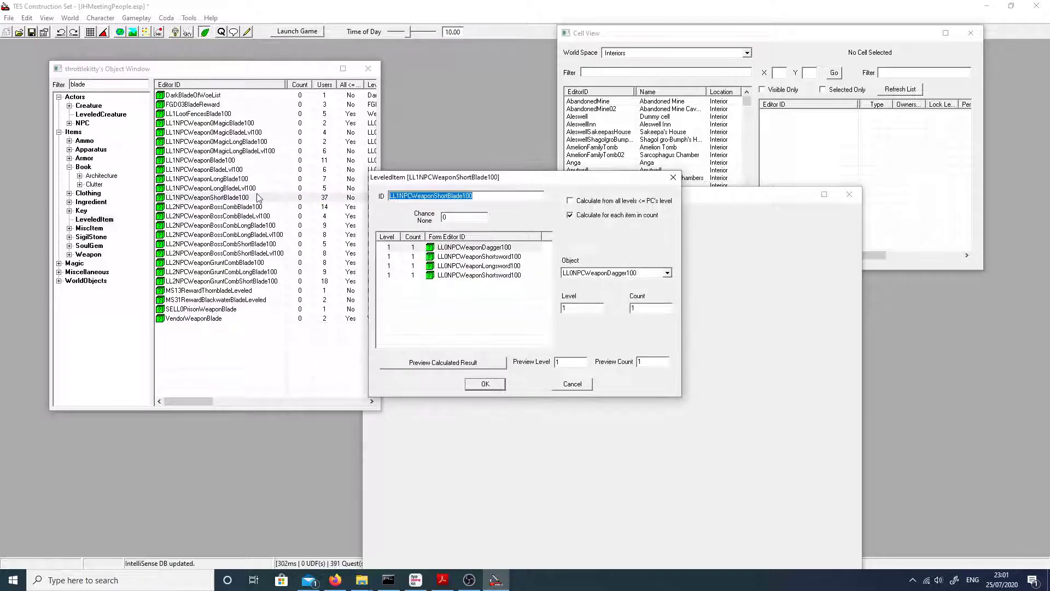
{"action": "left_click", "coordinate": [470, 249]}
{"action": "left_click", "coordinate": [470, 257]}
{"action": "left_click", "coordinate": [466, 266]}
{"action": "left_click", "coordinate": [460, 276]}
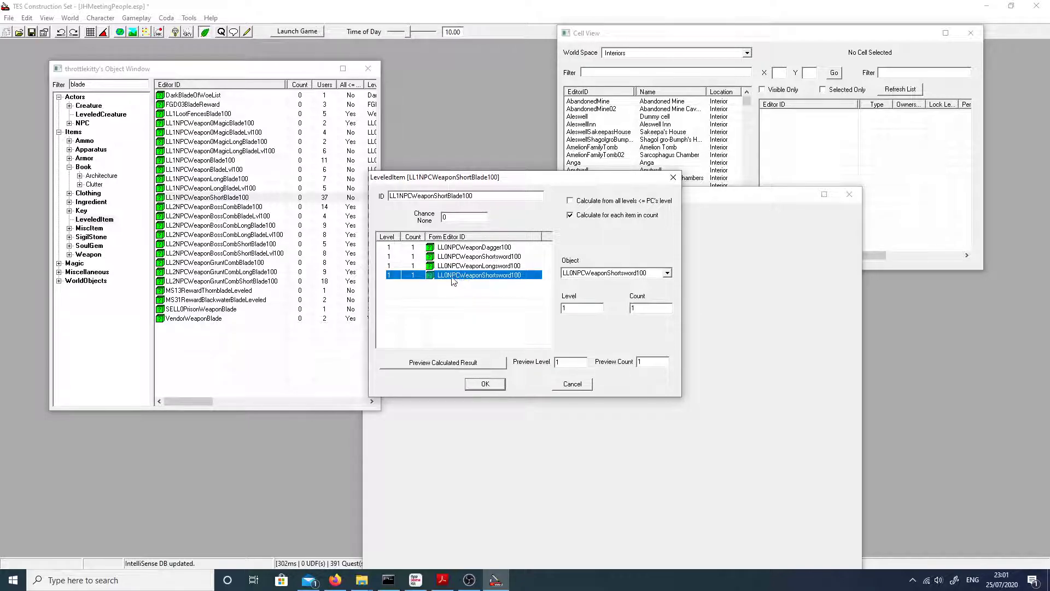
{"action": "left_click", "coordinate": [573, 387]}
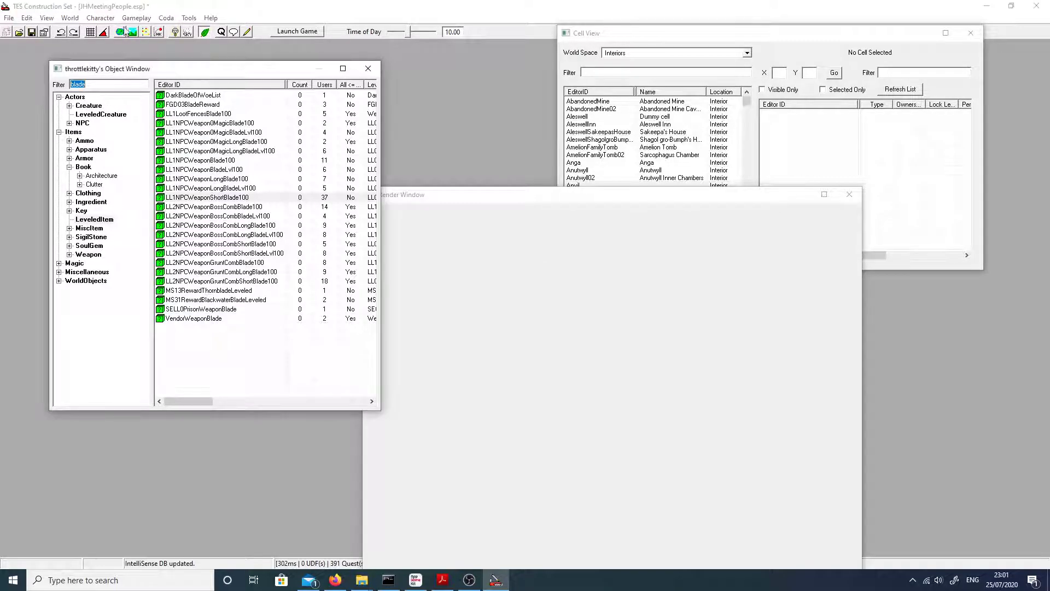
Filter the leveled items by "shortsword" and open the LL0NPCWeaponShortsword100 list
{"action": "type", "text": "shortsword"}
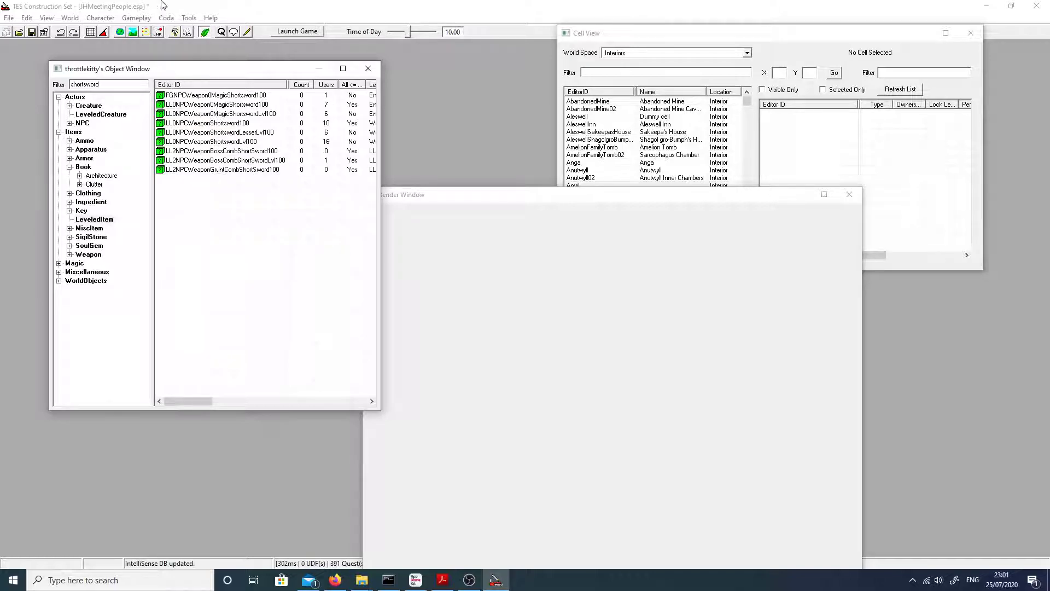
{"action": "left_click", "coordinate": [242, 123]}
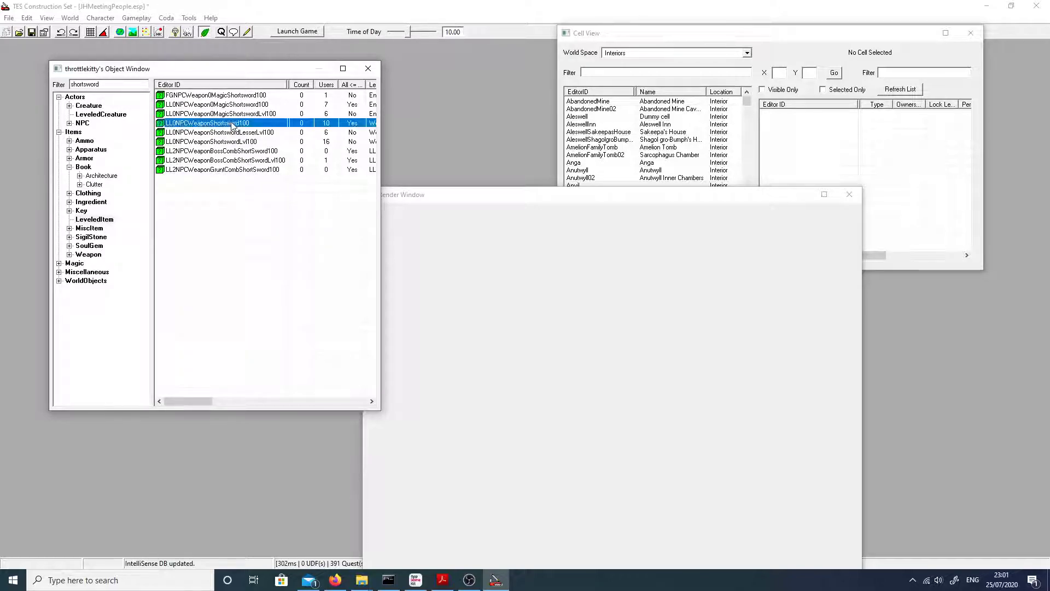
{"action": "left_click", "coordinate": [212, 142]}
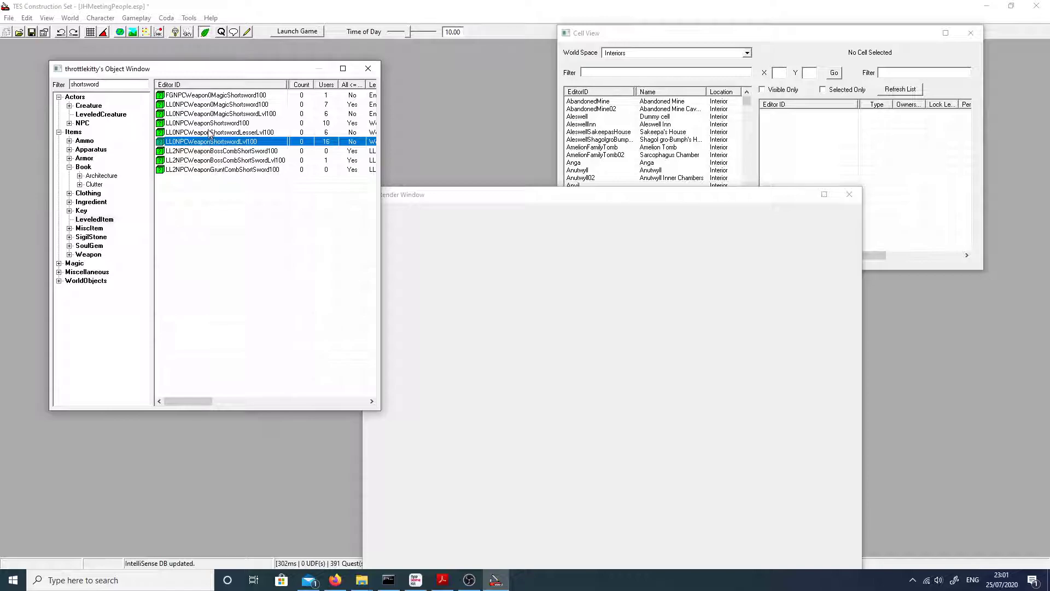
{"action": "left_click", "coordinate": [210, 132]}
{"action": "left_click", "coordinate": [208, 126]}
{"action": "double_click", "coordinate": [208, 126]}
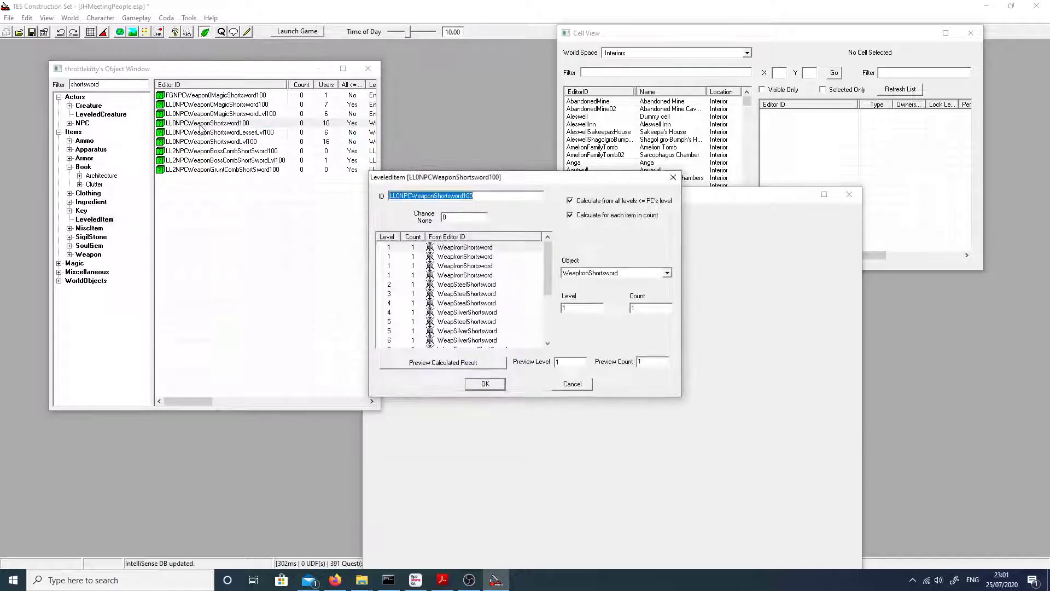
Examine which shortsword is assigned to each level in LL0NPCWeaponShortsword100, and close the list without saving
{"action": "scroll", "coordinate": [453, 281], "scroll_direction": "down", "scroll_amount": 2}
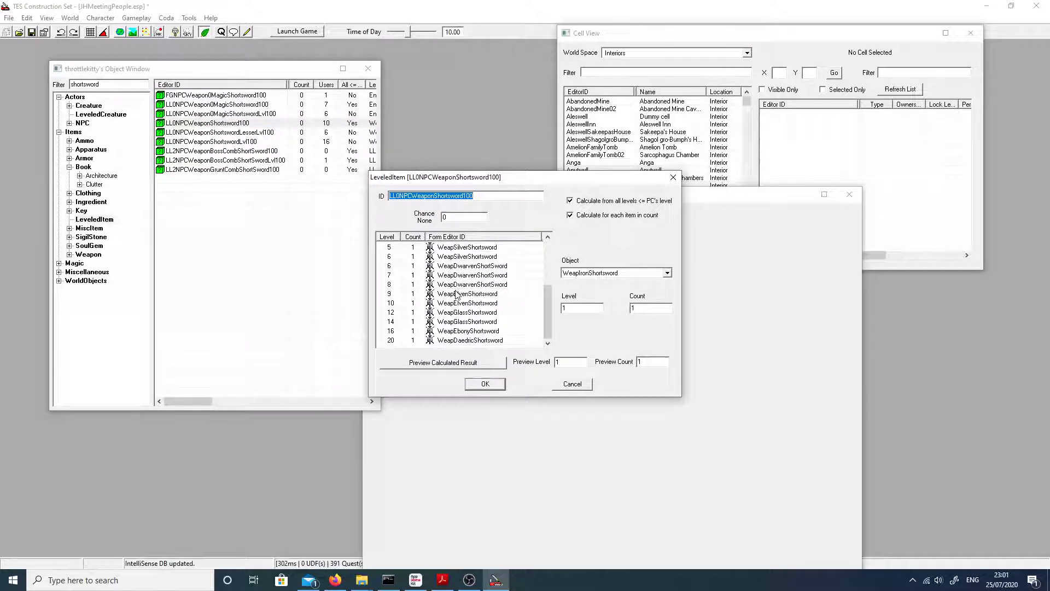
{"action": "scroll", "coordinate": [458, 317], "scroll_direction": "up", "scroll_amount": 3}
{"action": "scroll", "coordinate": [458, 317], "scroll_direction": "down", "scroll_amount": 3}
{"action": "scroll", "coordinate": [421, 296], "scroll_direction": "up", "scroll_amount": 3}
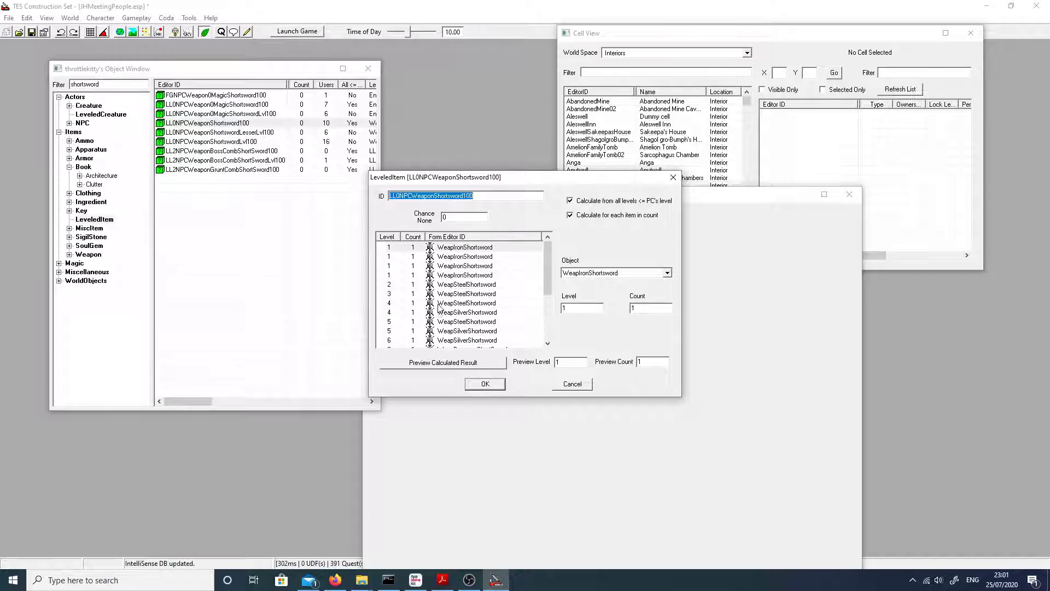
{"action": "scroll", "coordinate": [438, 312], "scroll_direction": "down", "scroll_amount": 3}
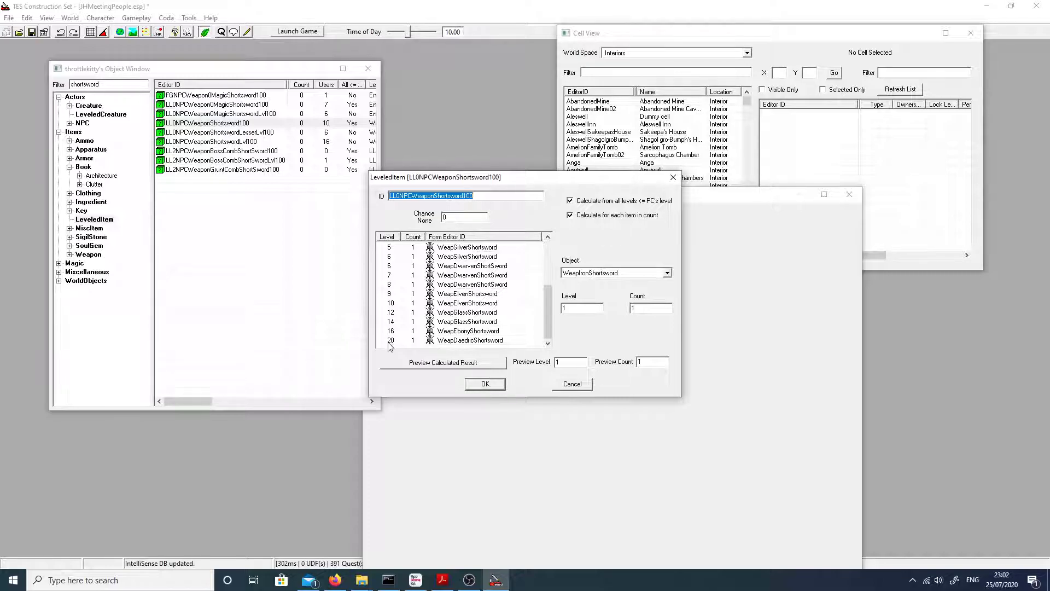
{"action": "scroll", "coordinate": [390, 345], "scroll_direction": "up", "scroll_amount": 3}
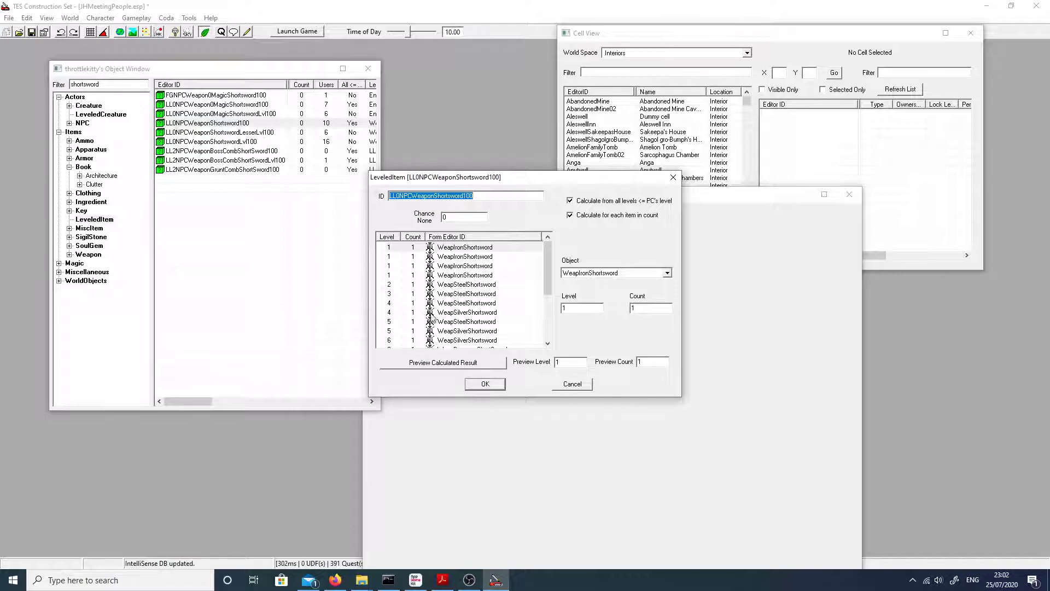
{"action": "left_click", "coordinate": [572, 385]}
Filter the leveled items by "blade" again and select LL1NPCWeaponBlade100
{"action": "double_click", "coordinate": [127, 85]}
{"action": "type", "text": "blade"}
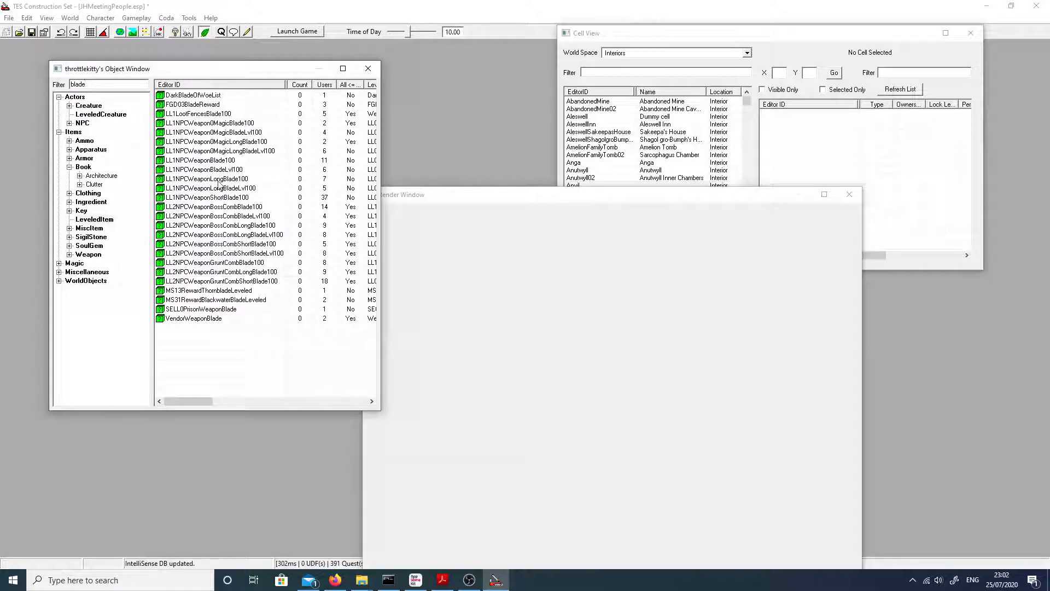
{"action": "left_click", "coordinate": [223, 161]}
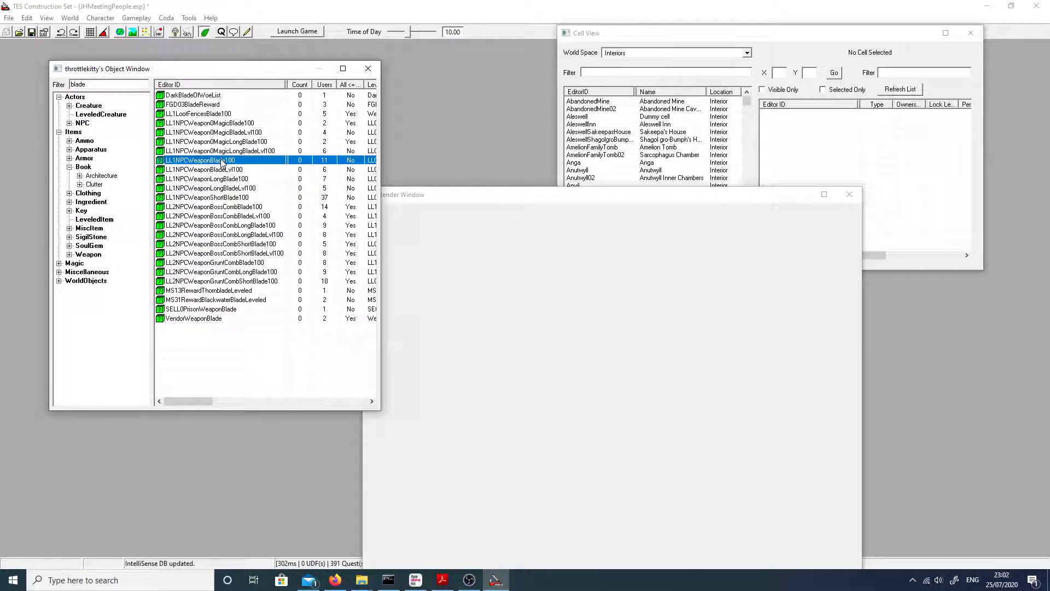
Return to the unfiltered NPC list and reopen JHOlivia at her inventory
{"action": "left_click", "coordinate": [83, 123]}
{"action": "double_click", "coordinate": [88, 85]}
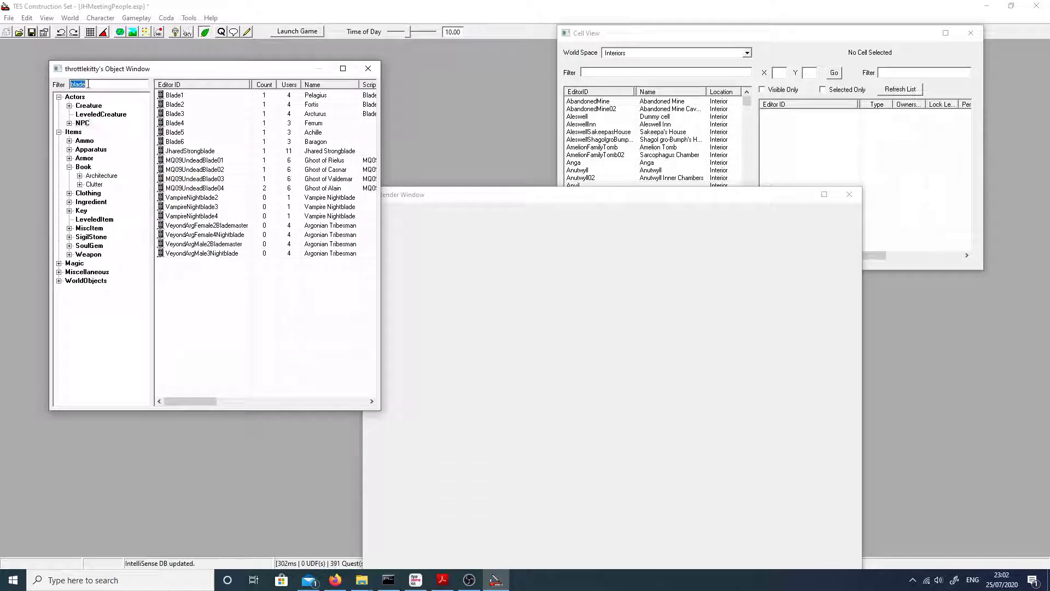
{"action": "key", "text": "BackSpace"}
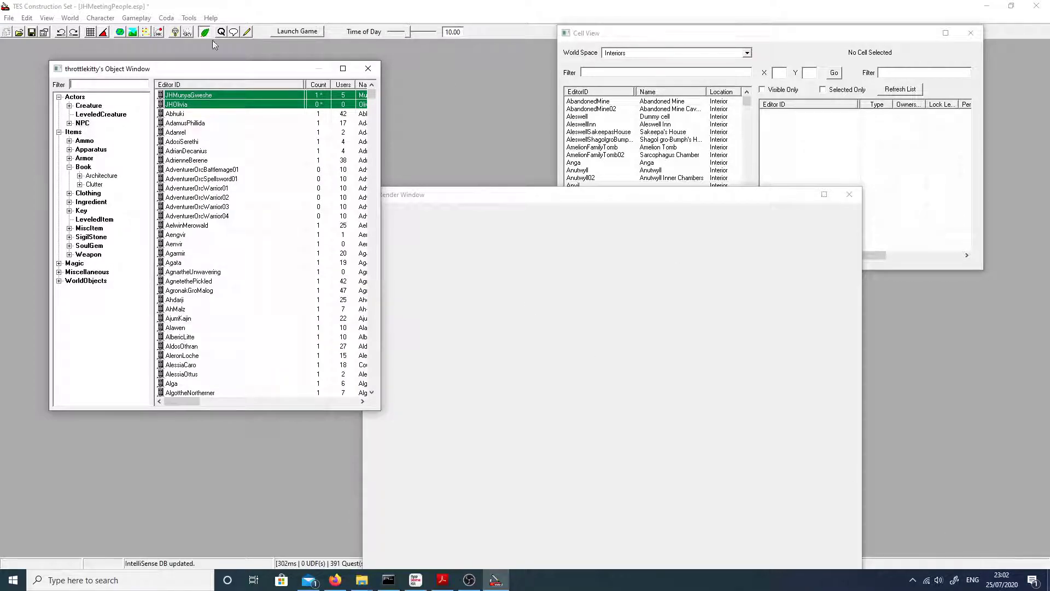
{"action": "double_click", "coordinate": [177, 104]}
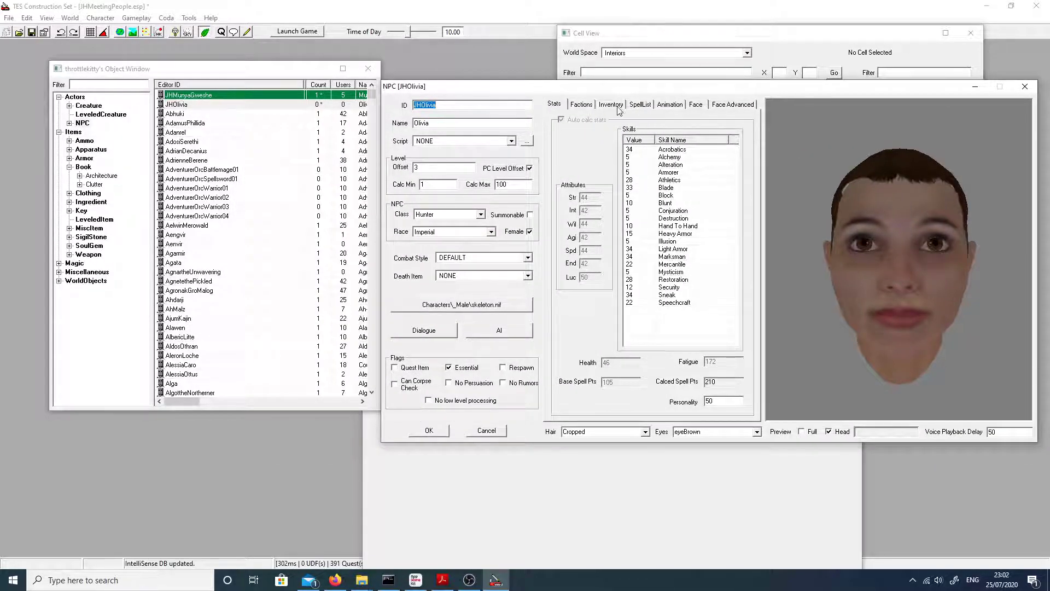
{"action": "left_click", "coordinate": [612, 105]}
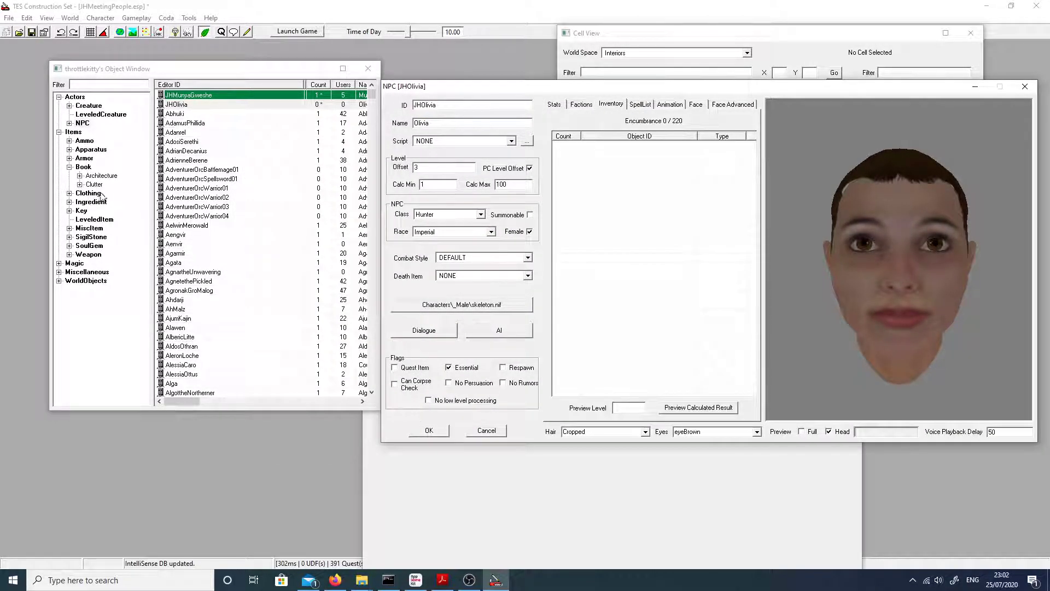
Filter the leveled items by "blade" and add LL1NPCWeaponBlade100 to JHOlivia's inventory
{"action": "left_click", "coordinate": [94, 219]}
{"action": "left_click", "coordinate": [79, 84]}
{"action": "type", "text": "blade"}
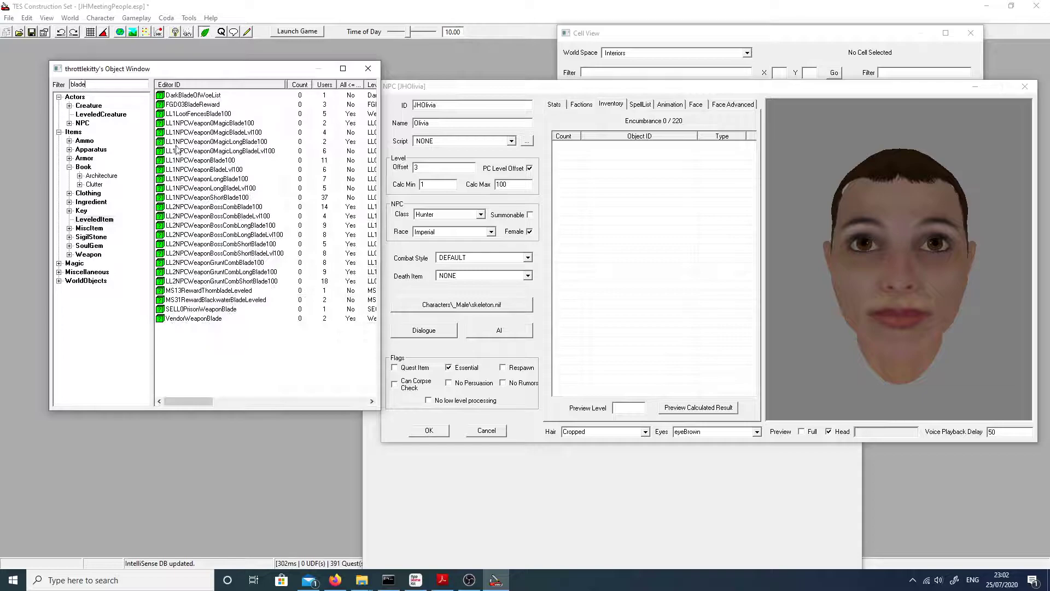
{"action": "left_click", "coordinate": [209, 161]}
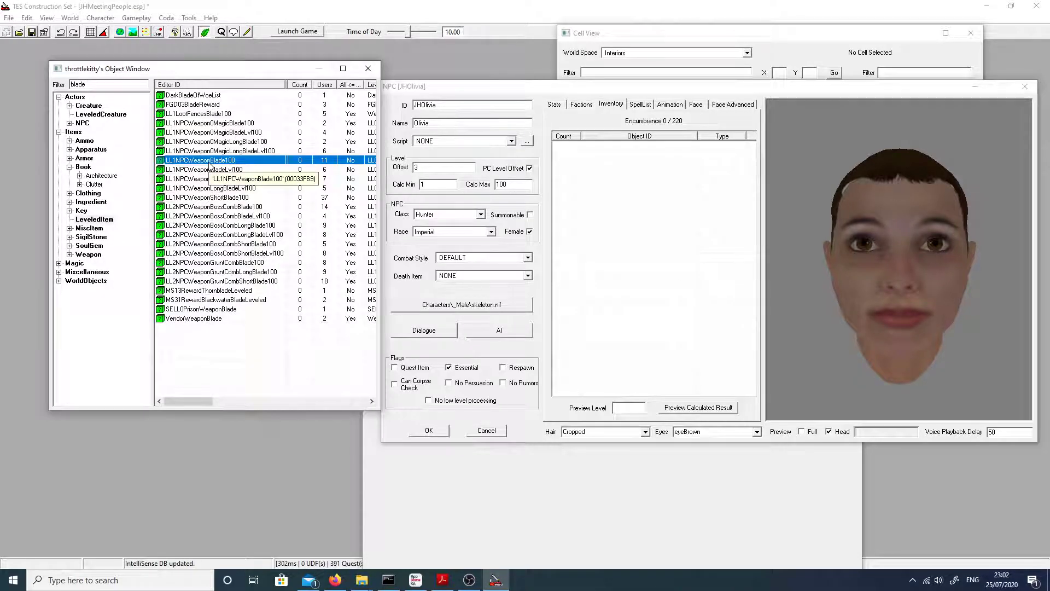
{"action": "left_click_drag", "start_coordinate": [227, 160], "coordinate": [630, 192]}
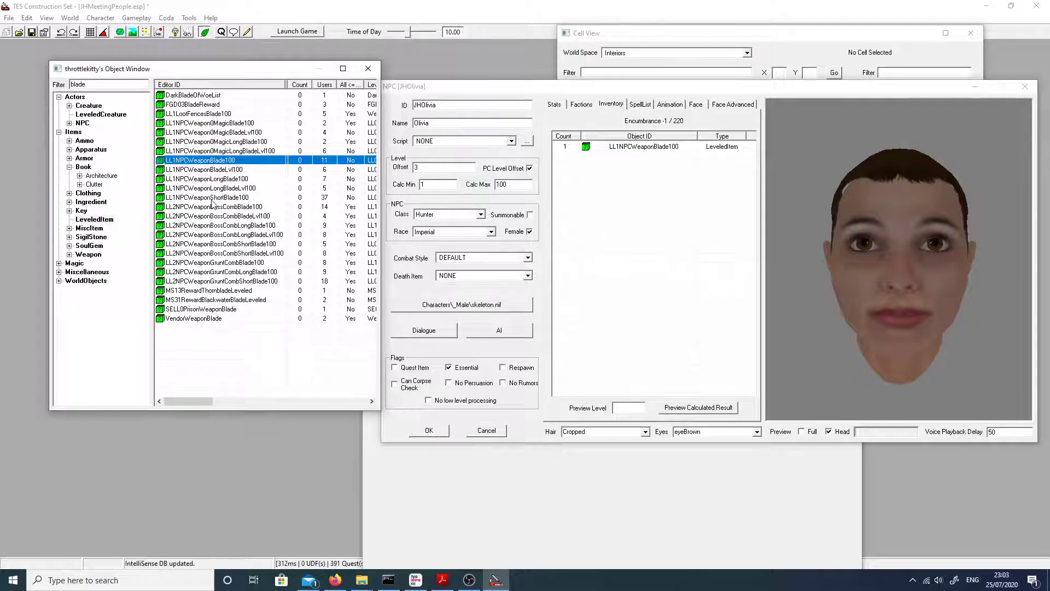
Check JHOlivia's skill values in her stats, including Light Armor, Marksman and Mercantile
{"action": "left_click", "coordinate": [556, 105]}
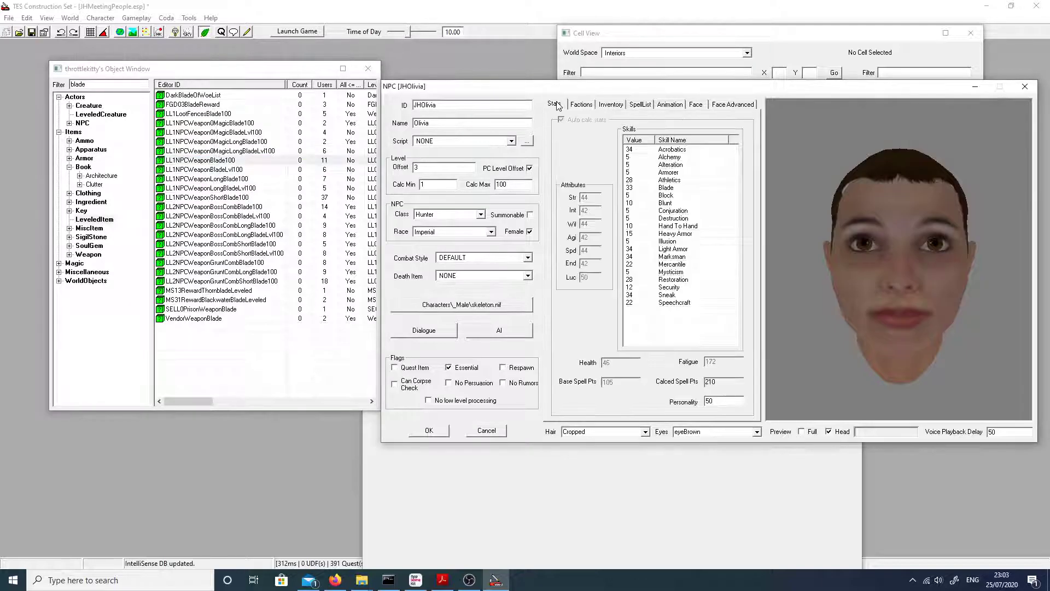
{"action": "left_click", "coordinate": [651, 249]}
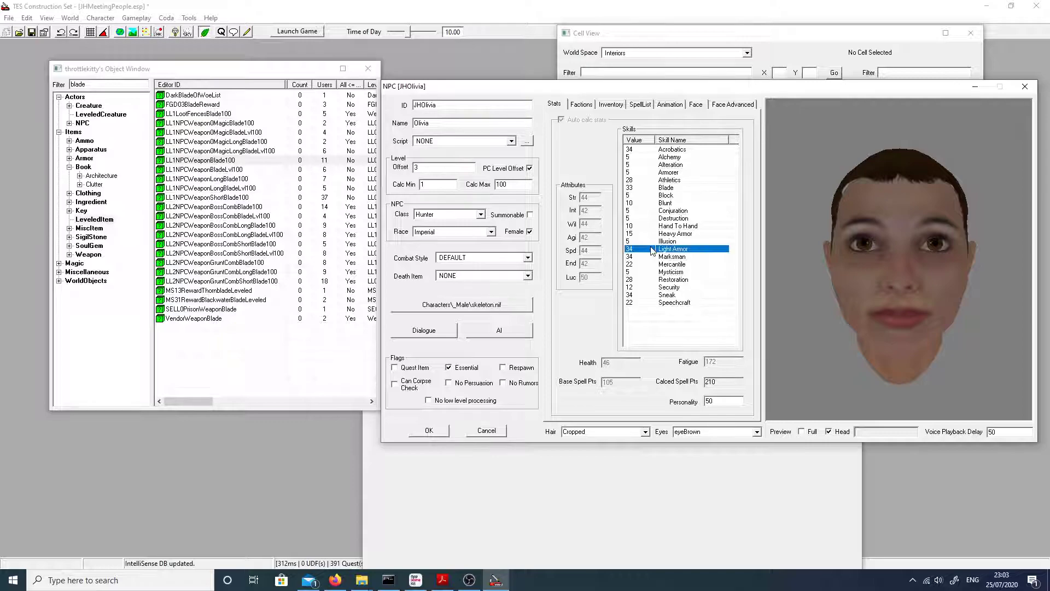
{"action": "left_click", "coordinate": [647, 257]}
{"action": "left_click", "coordinate": [644, 265]}
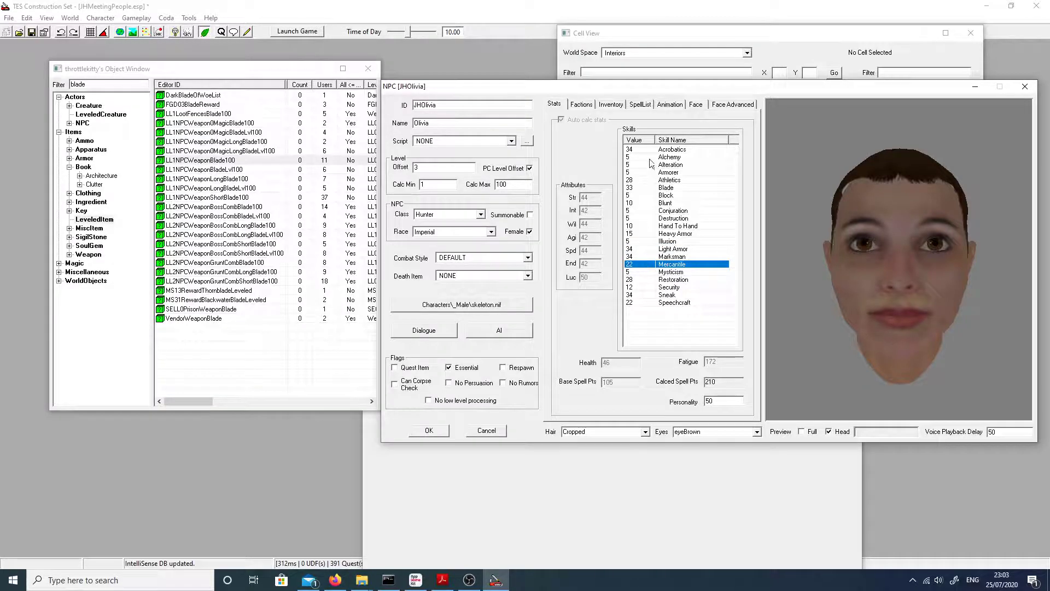
Return to JHOlivia's inventory, filter the leveled items by "bow", and add LL0NPCWeaponBow100 to it
{"action": "left_click", "coordinate": [611, 104]}
{"action": "double_click", "coordinate": [103, 85]}
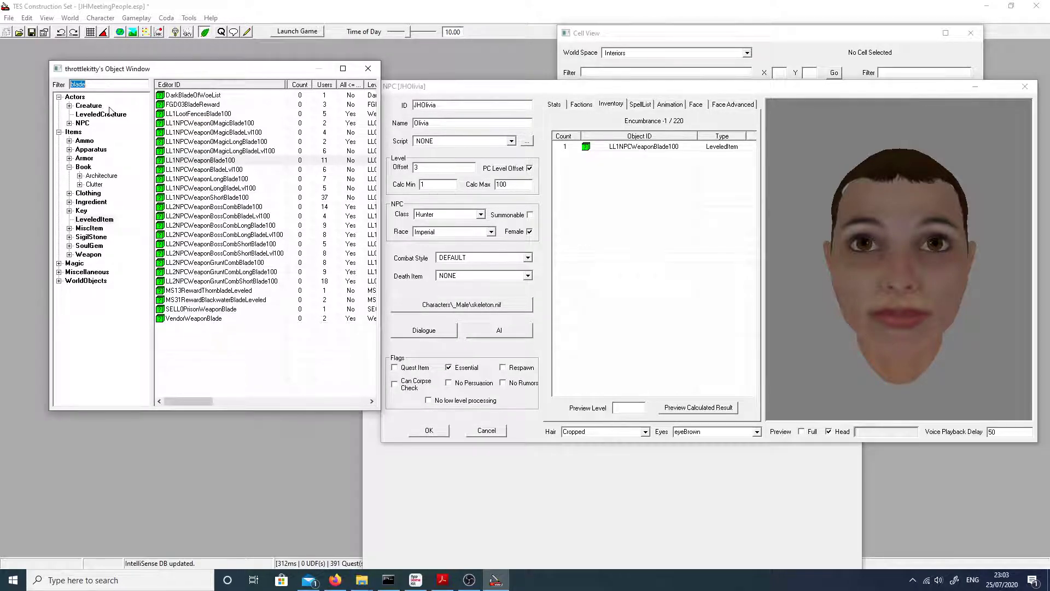
{"action": "type", "text": "bow"}
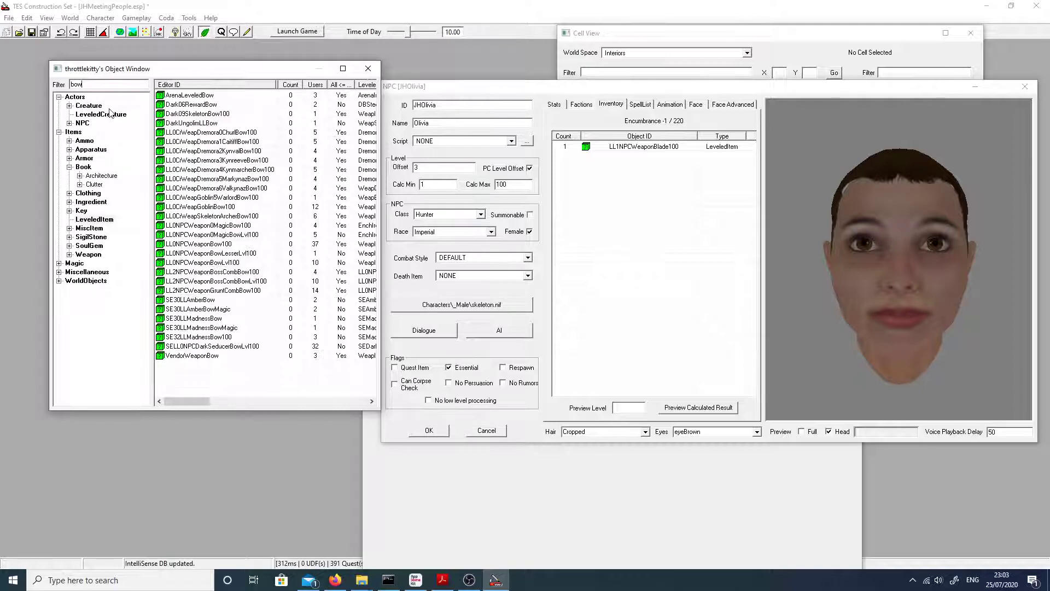
{"action": "left_click", "coordinate": [220, 244]}
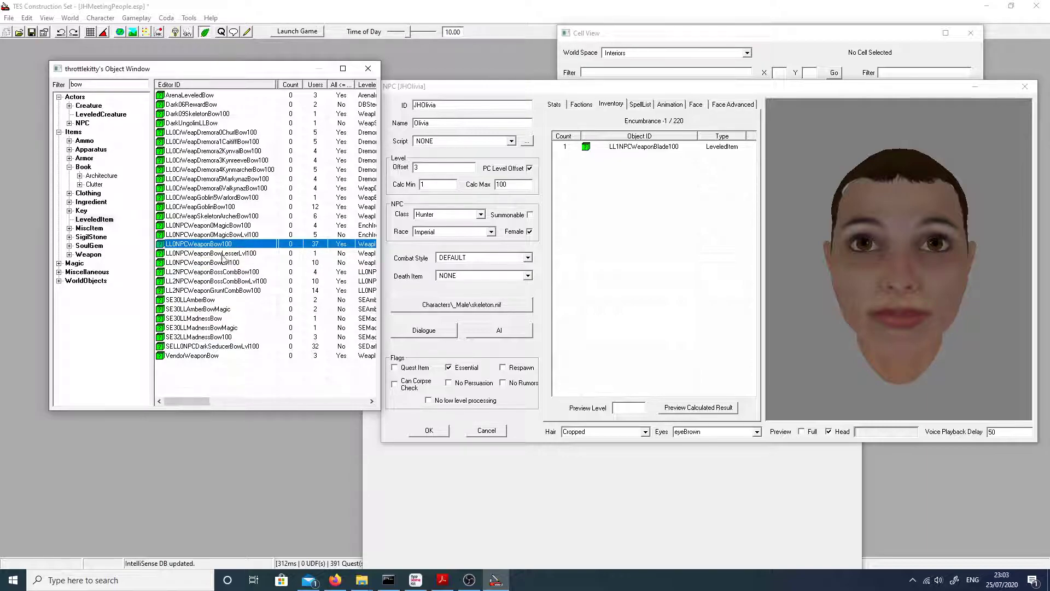
{"action": "left_click_drag", "start_coordinate": [205, 250], "coordinate": [645, 235]}
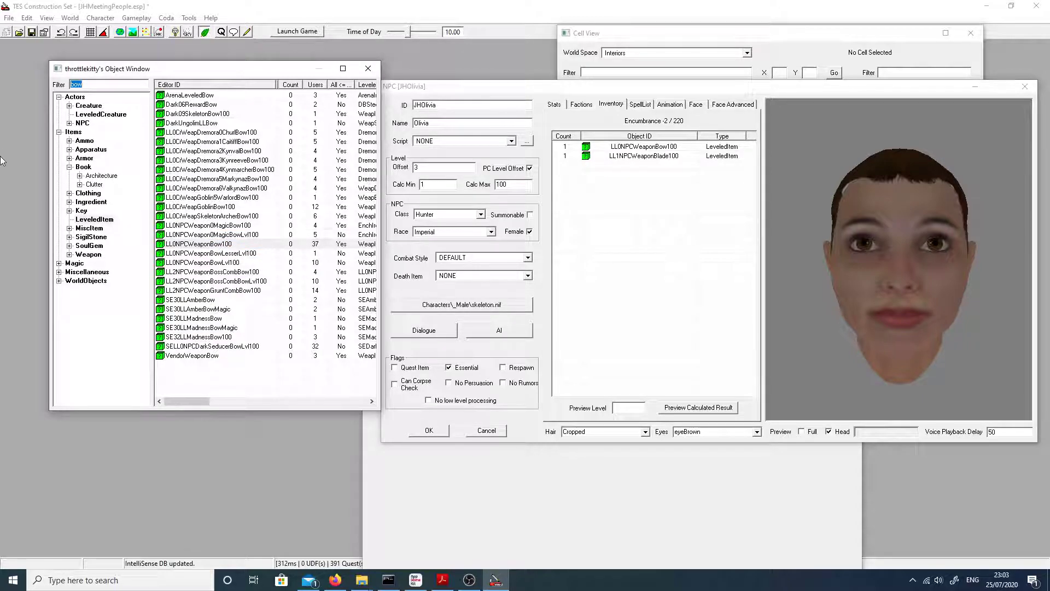
Filter the leveled items by "arrow" and look through the matching arrow lists
{"action": "type", "text": "arr"}
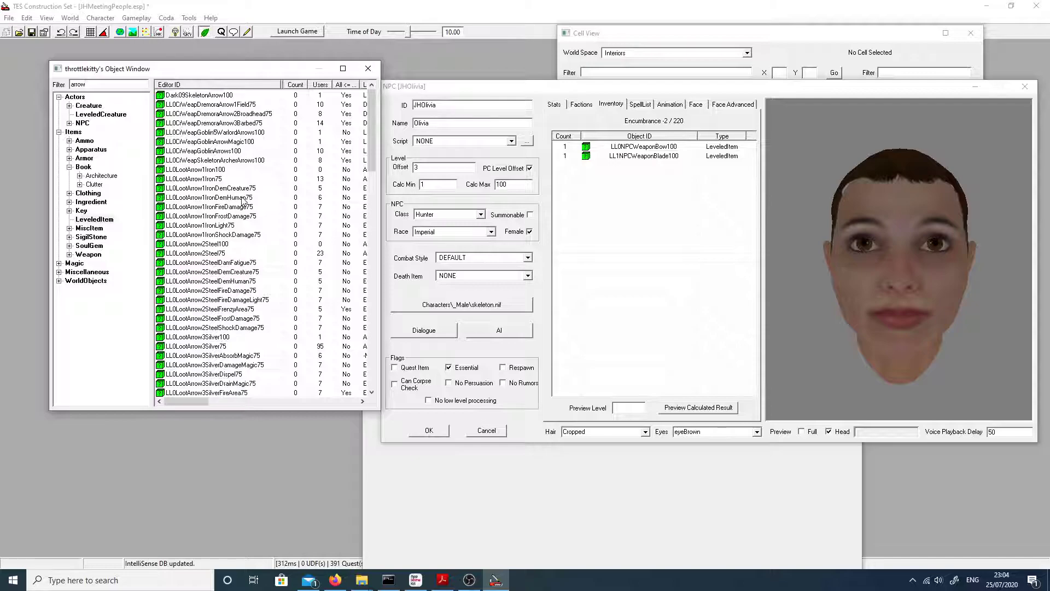
{"action": "scroll", "coordinate": [239, 202], "scroll_direction": "down", "scroll_amount": 20}
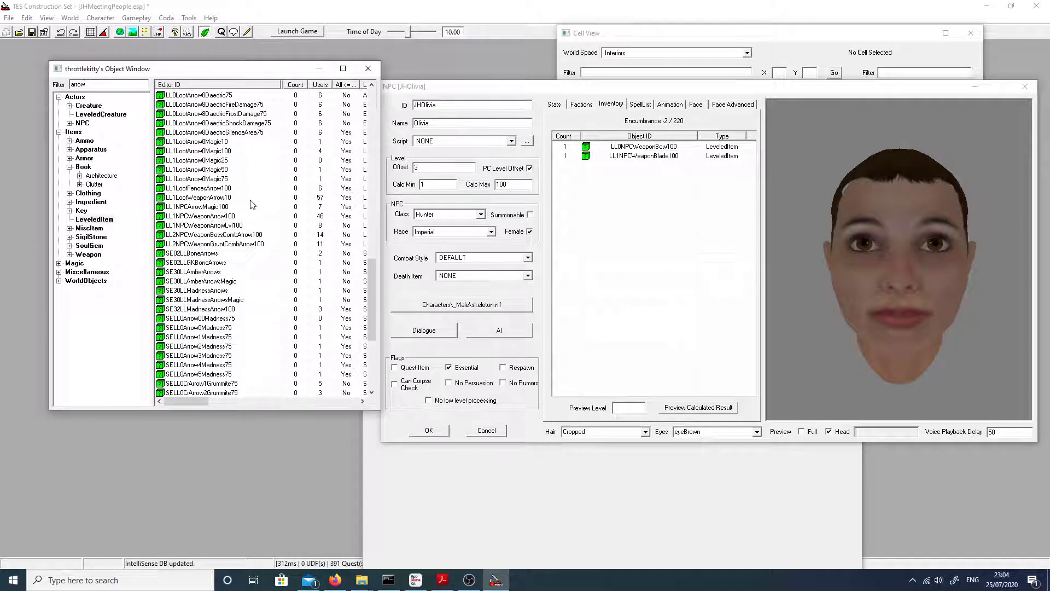
{"action": "left_click", "coordinate": [230, 198]}
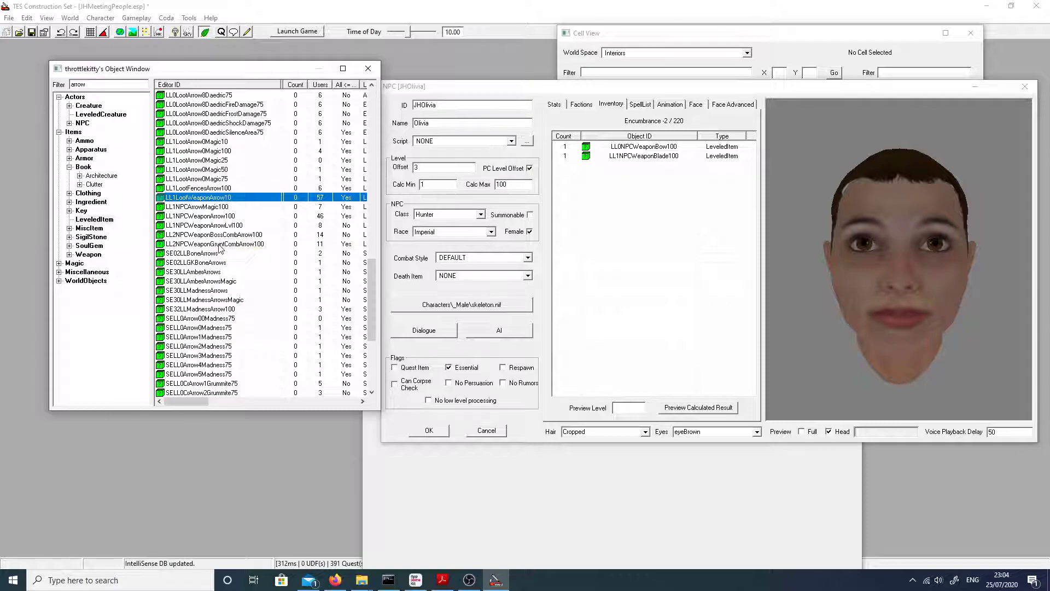
{"action": "scroll", "coordinate": [255, 293], "scroll_direction": "up", "scroll_amount": 20}
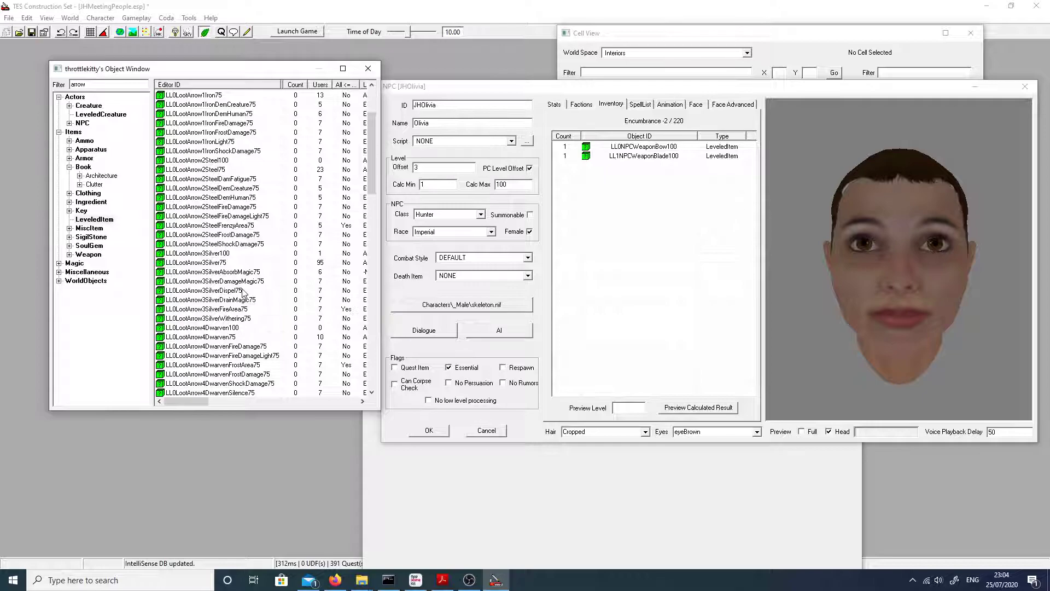
{"action": "scroll", "coordinate": [244, 298], "scroll_direction": "up", "scroll_amount": 3}
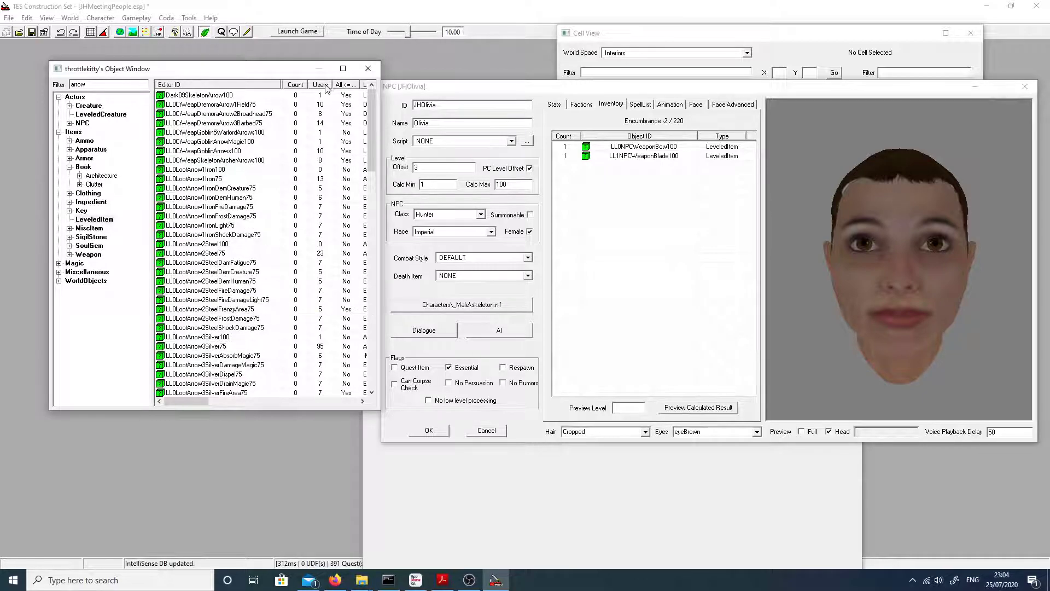
Try sorting the arrow lists by number of users, and search them for a widely used one
{"action": "left_click", "coordinate": [321, 87]}
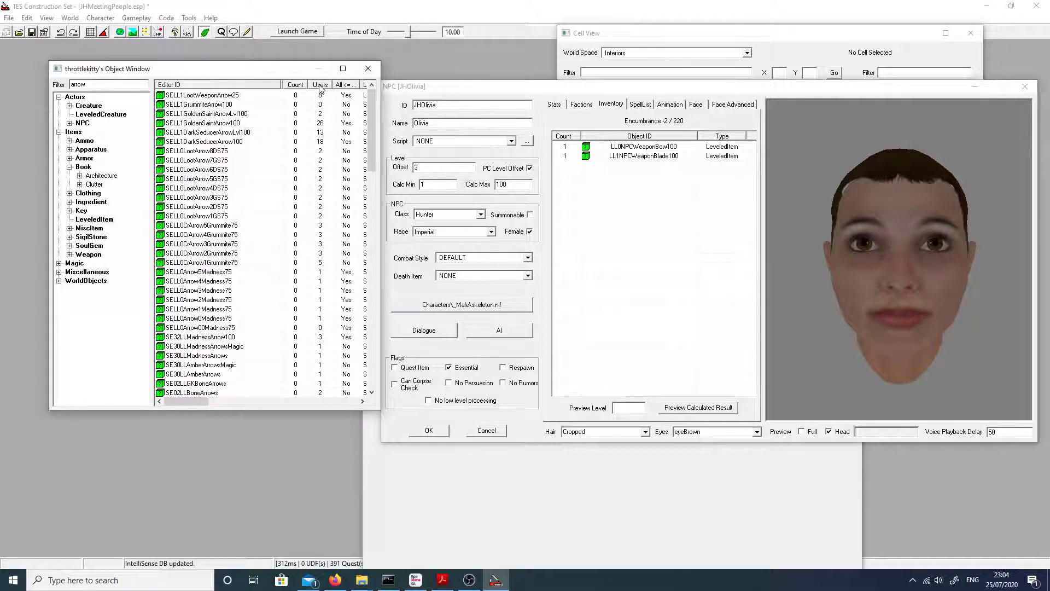
{"action": "left_click", "coordinate": [320, 85]}
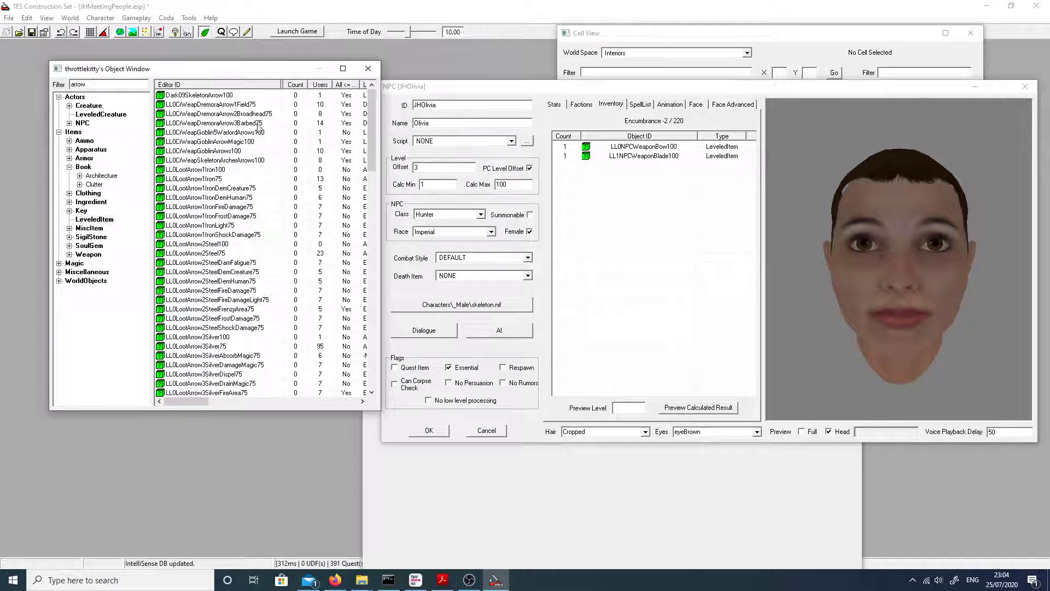
{"action": "scroll", "coordinate": [236, 119], "scroll_direction": "down", "scroll_amount": 20}
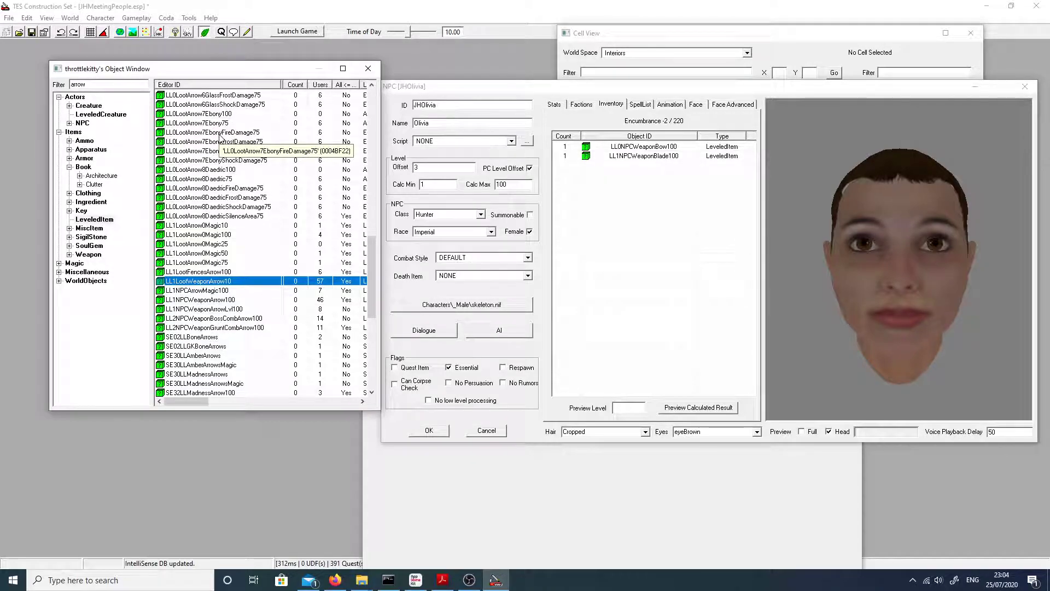
{"action": "scroll", "coordinate": [220, 137], "scroll_direction": "down", "scroll_amount": 2}
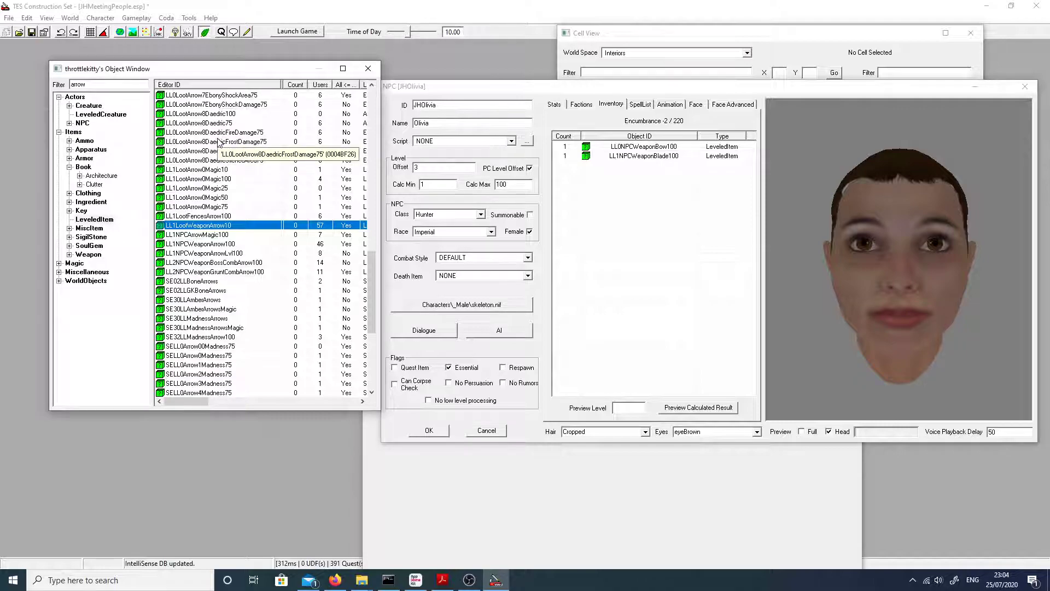
{"action": "scroll", "coordinate": [219, 143], "scroll_direction": "down", "scroll_amount": 7}
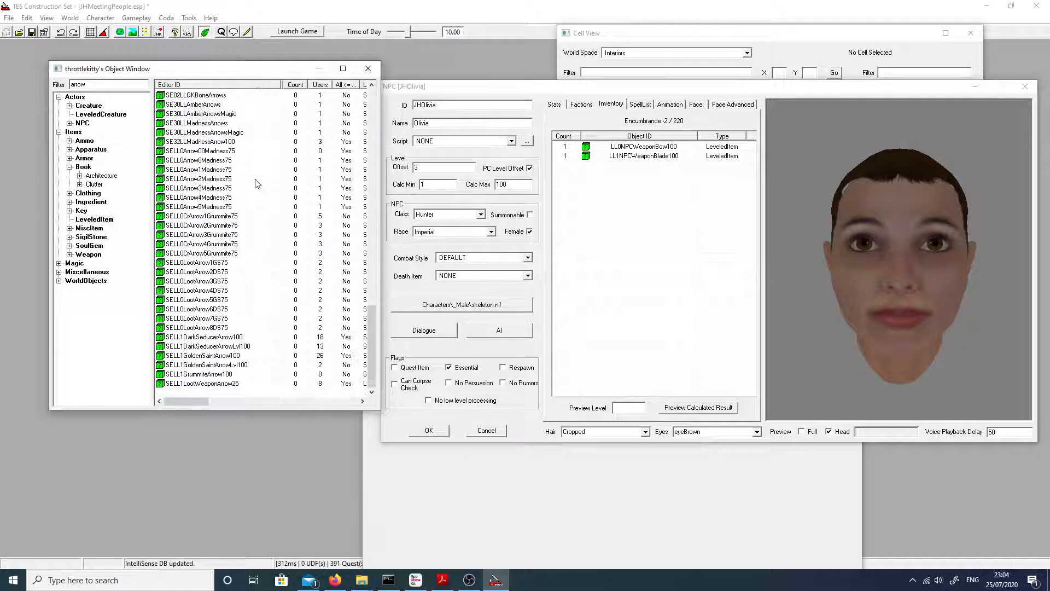
{"action": "scroll", "coordinate": [256, 182], "scroll_direction": "up", "scroll_amount": 20}
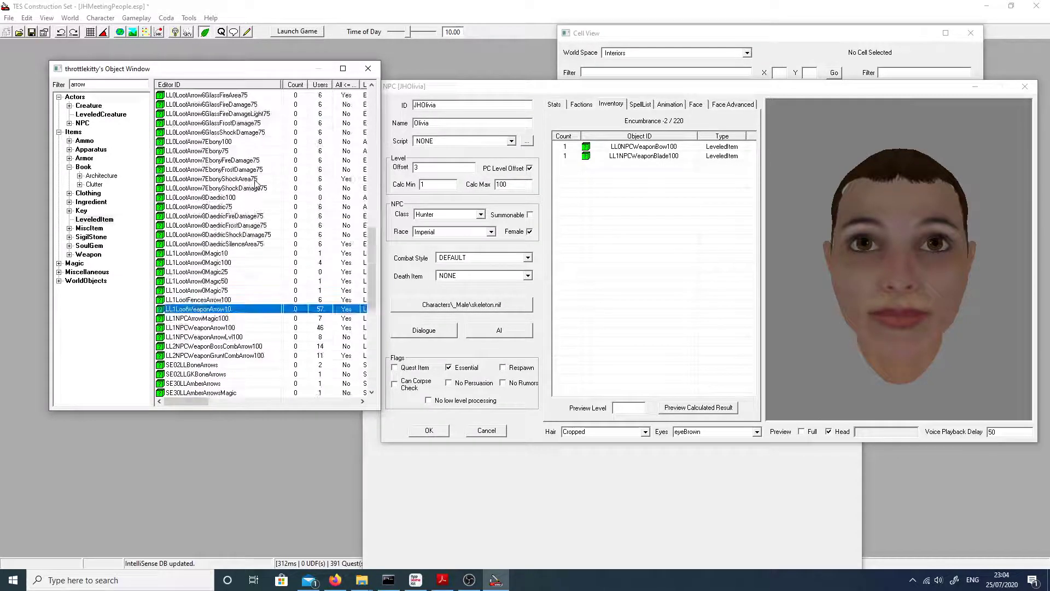
{"action": "scroll", "coordinate": [255, 183], "scroll_direction": "up", "scroll_amount": 3}
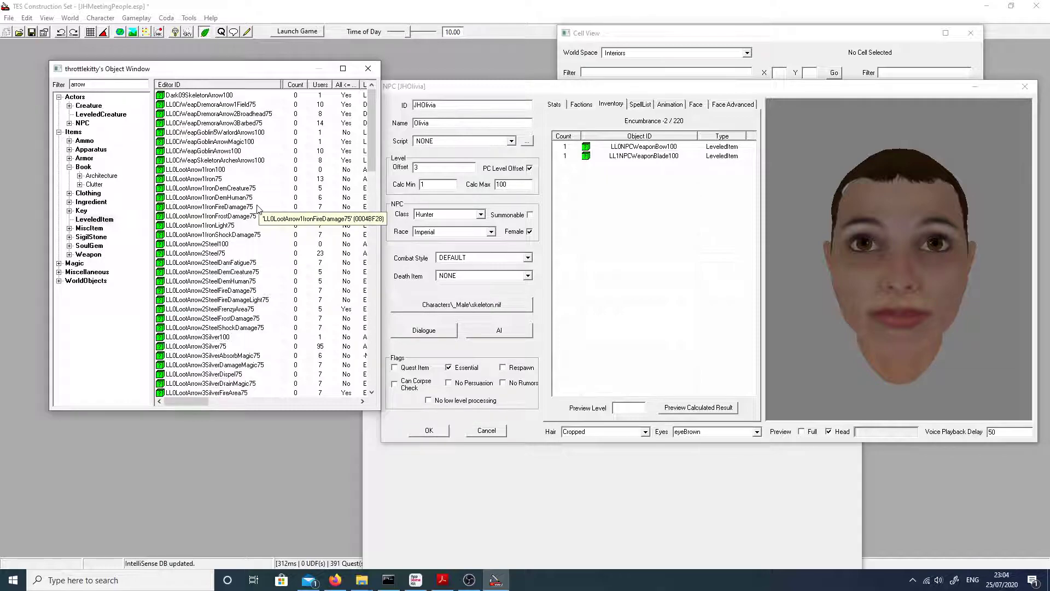
{"action": "left_click", "coordinate": [217, 356]}
{"action": "left_click", "coordinate": [214, 347]}
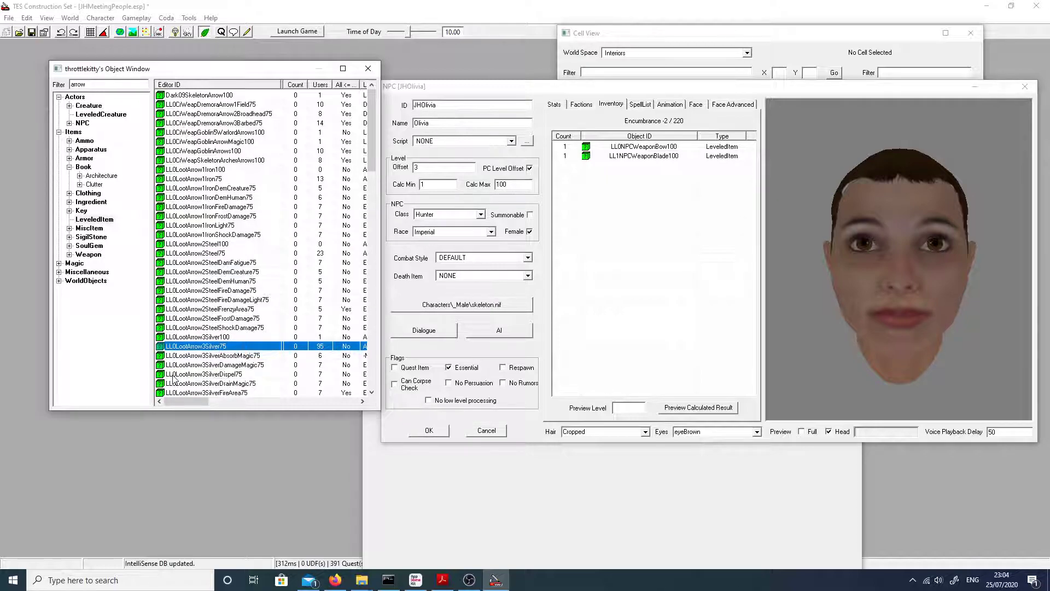
{"action": "left_click", "coordinate": [201, 276]}
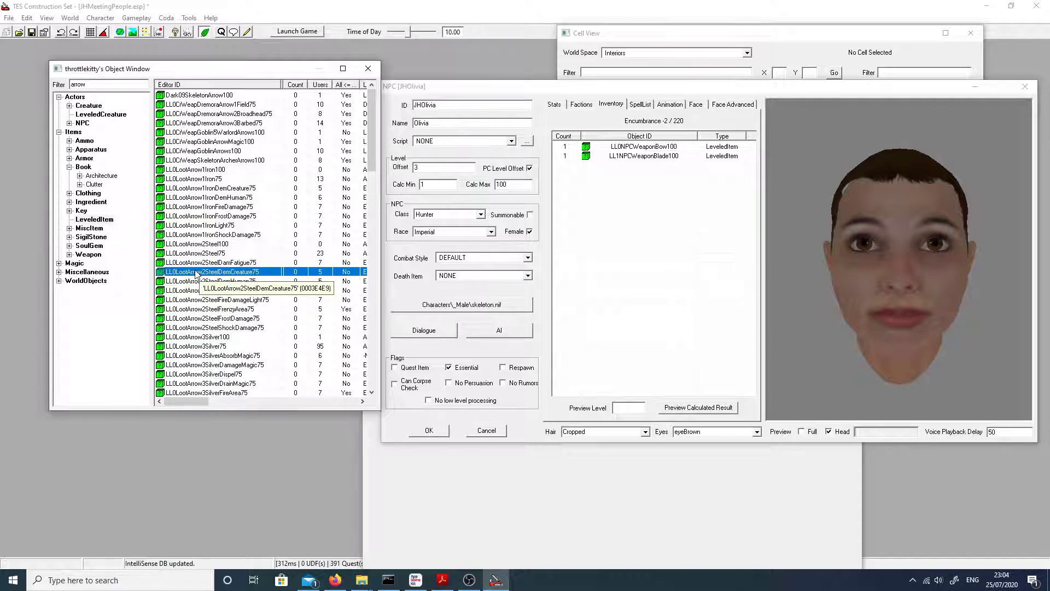
{"action": "scroll", "coordinate": [196, 274], "scroll_direction": "down", "scroll_amount": 15}
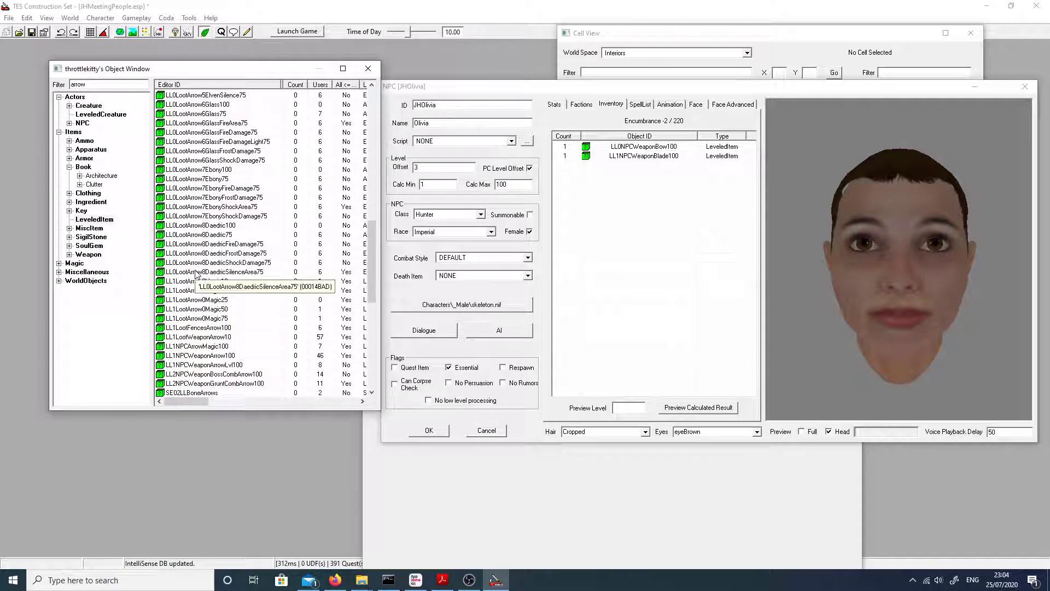
{"action": "scroll", "coordinate": [197, 295], "scroll_direction": "down", "scroll_amount": 2}
Review the arrow types and counts per level in LL1LootWeaponArrow10, and add that list to JHOlivia's inventory
{"action": "left_click", "coordinate": [199, 281]}
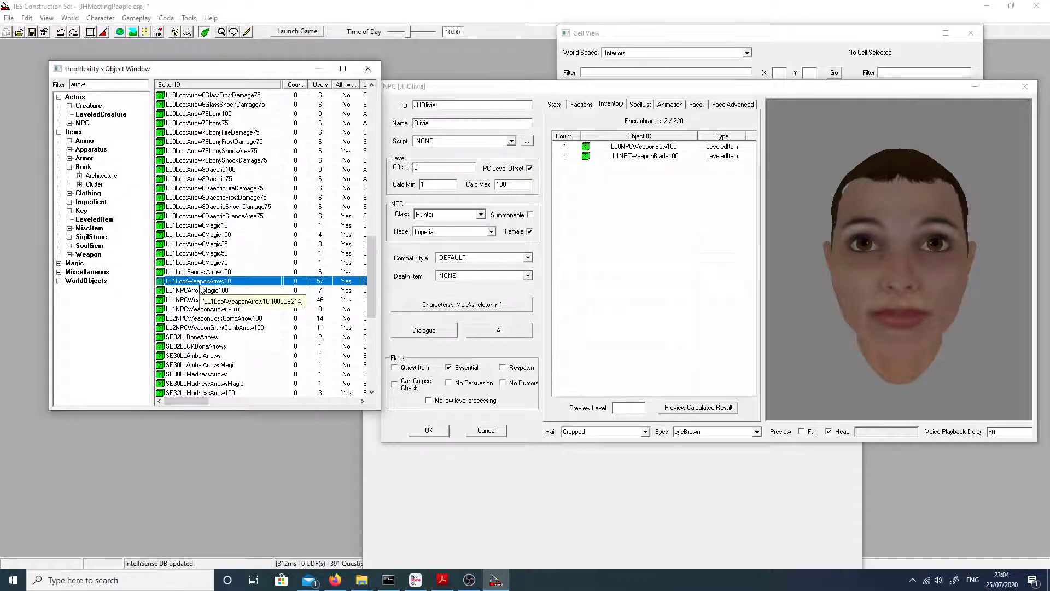
{"action": "double_click", "coordinate": [200, 282]}
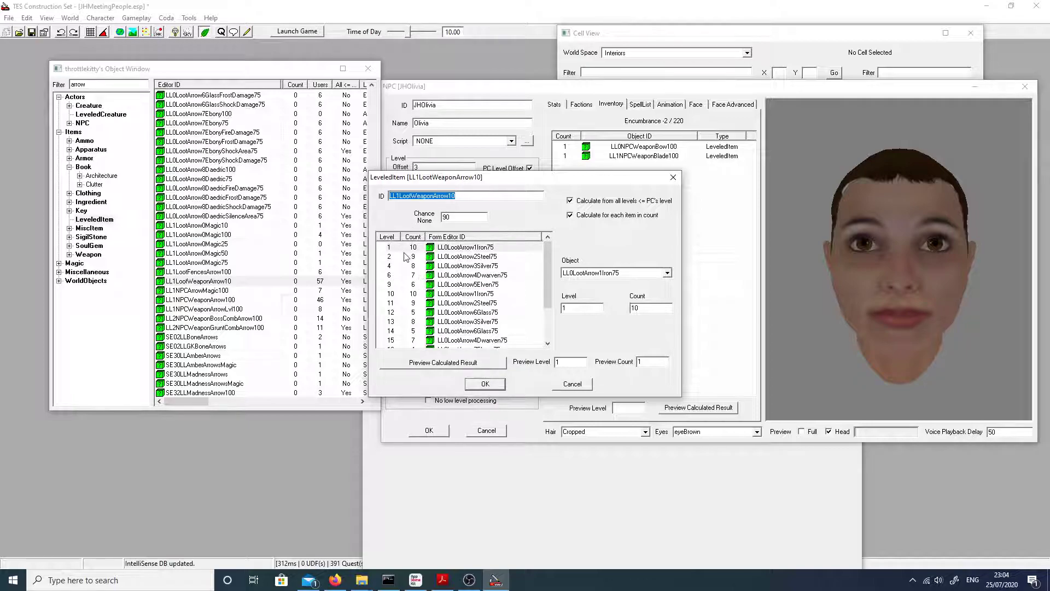
{"action": "scroll", "coordinate": [420, 307], "scroll_direction": "down", "scroll_amount": 2}
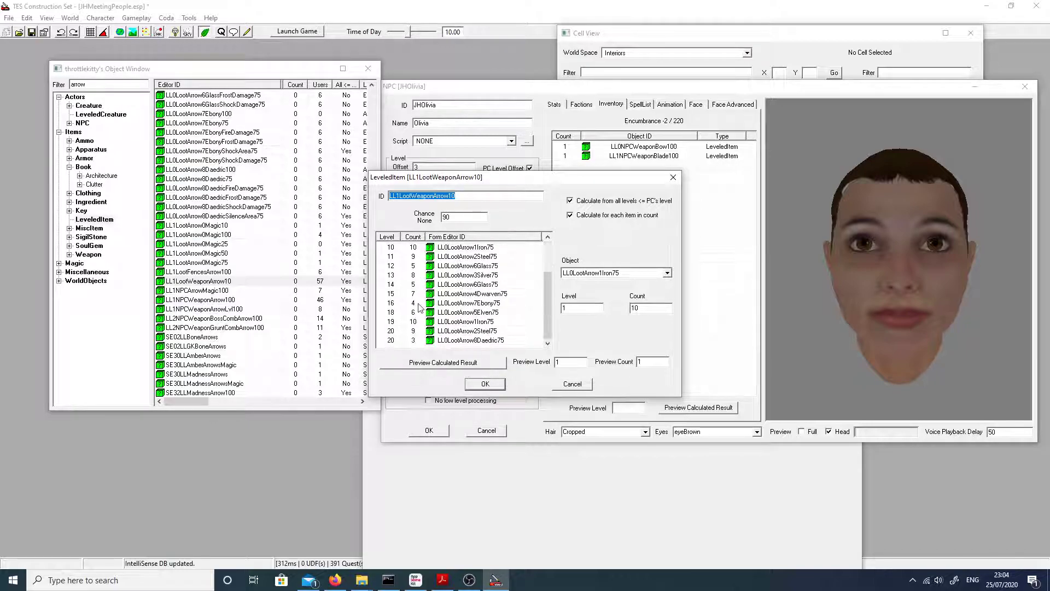
{"action": "left_click", "coordinate": [485, 383]}
{"action": "left_click_drag", "start_coordinate": [616, 242], "coordinate": [615, 243]}
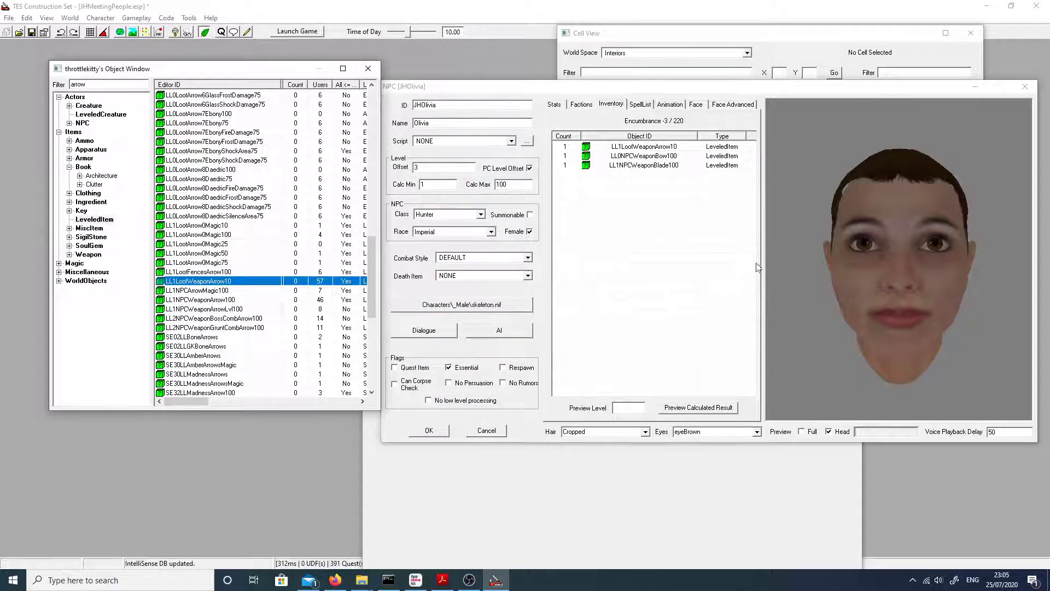
Preview the calculated result of JHOlivia's inventory at level 15, and close the preview
{"action": "left_click", "coordinate": [629, 409]}
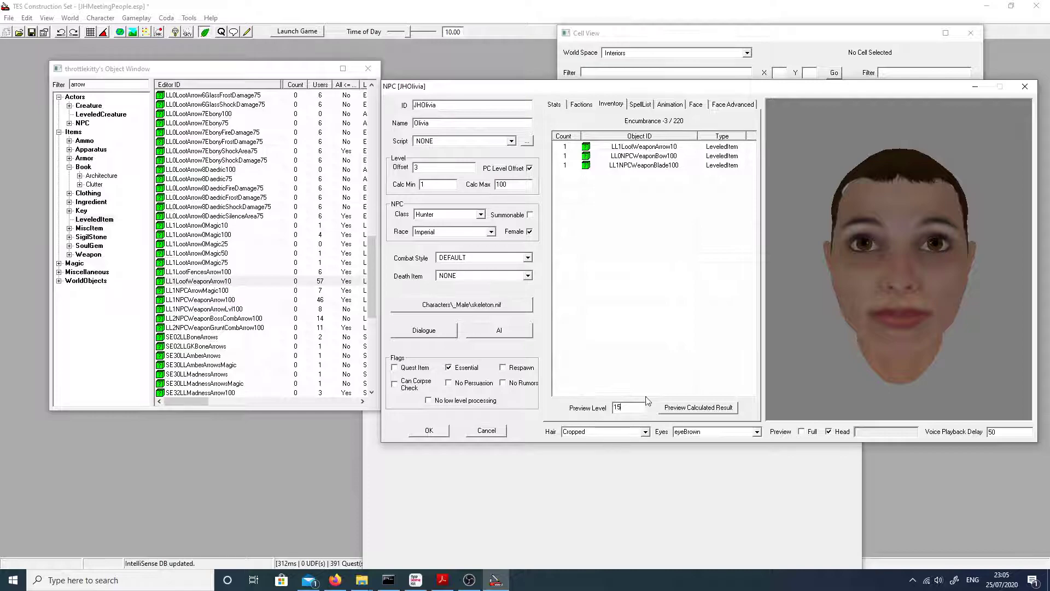
{"action": "left_click", "coordinate": [685, 410]}
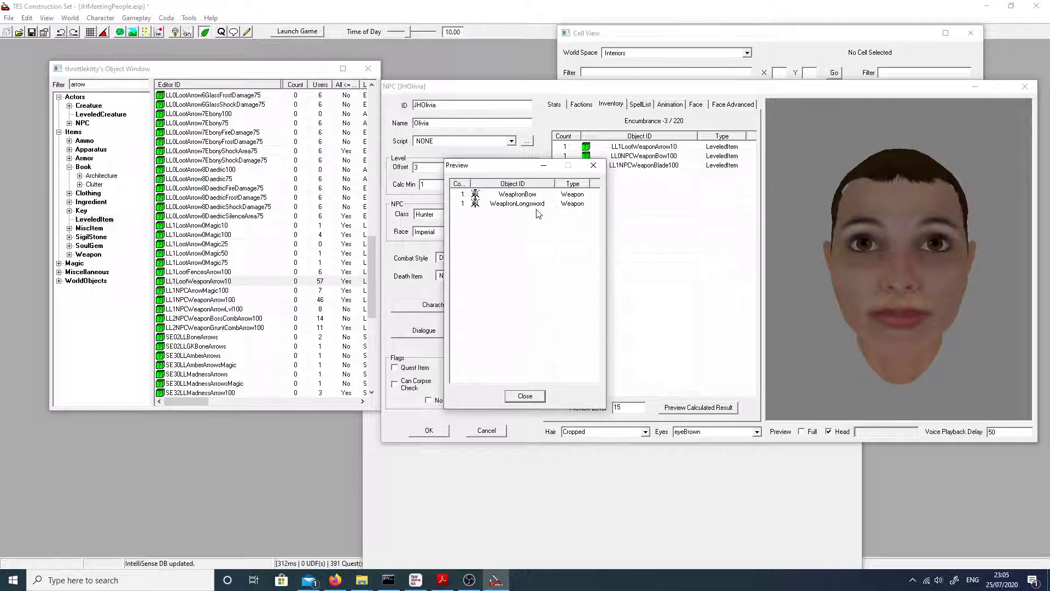
{"action": "left_click", "coordinate": [515, 401]}
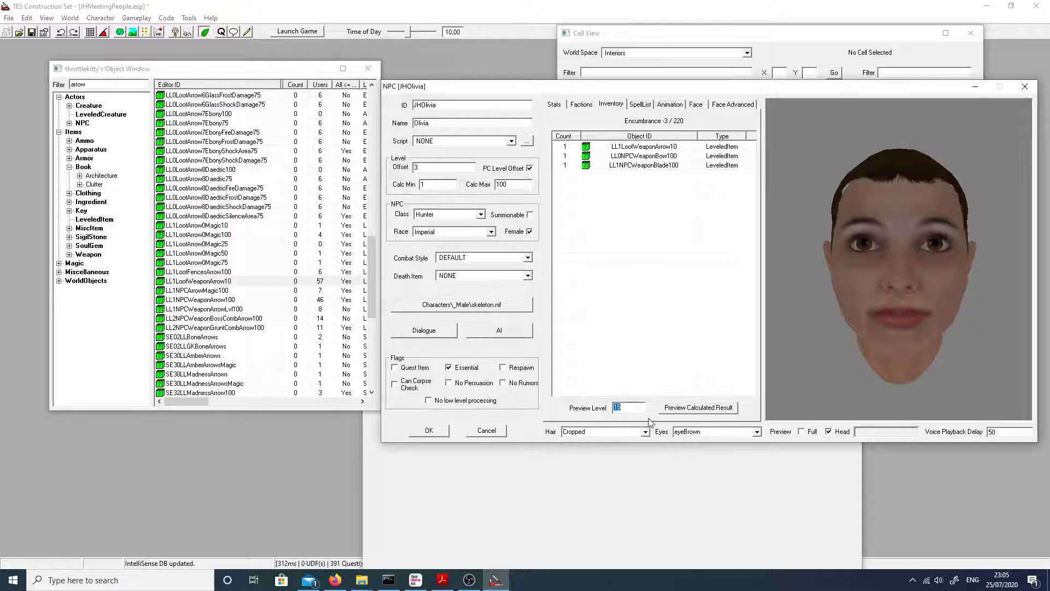
Preview the calculated result of JHOlivia's inventory twice at level 25, closing the preview each time
{"action": "type", "text": "25"}
{"action": "left_click", "coordinate": [699, 408]}
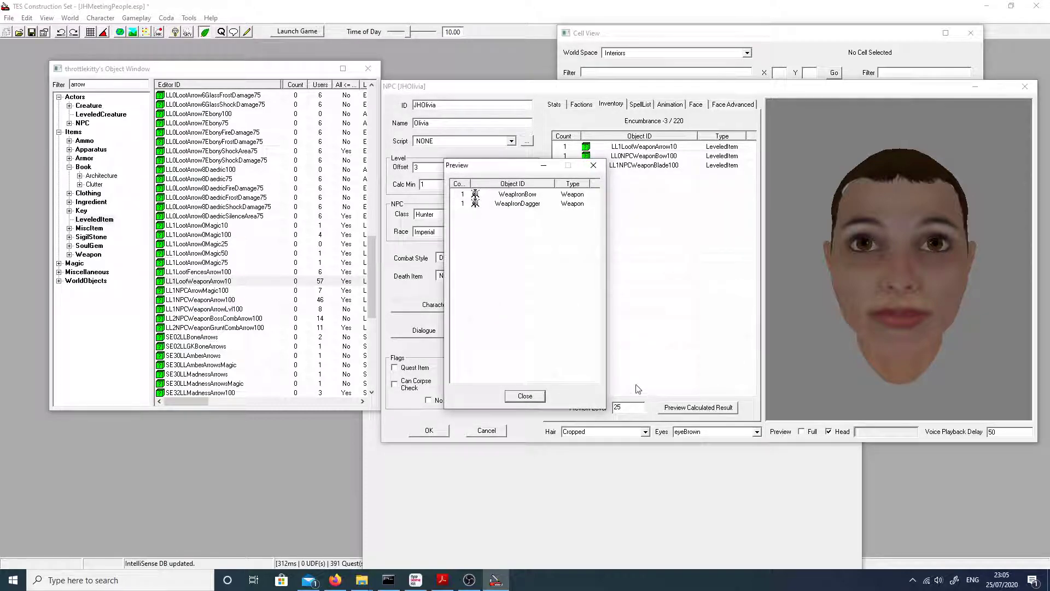
{"action": "left_click", "coordinate": [525, 396]}
{"action": "left_click", "coordinate": [692, 408]}
{"action": "left_click", "coordinate": [539, 399]}
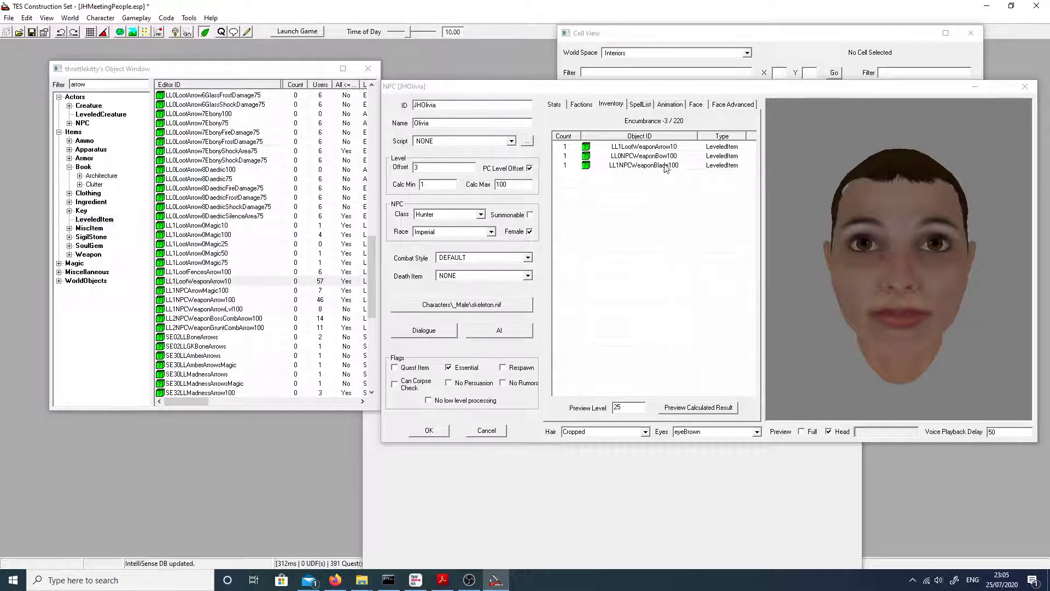
Filter the leveled item lists by "light" to find light armor for JHOlivia
{"action": "left_click", "coordinate": [650, 148]}
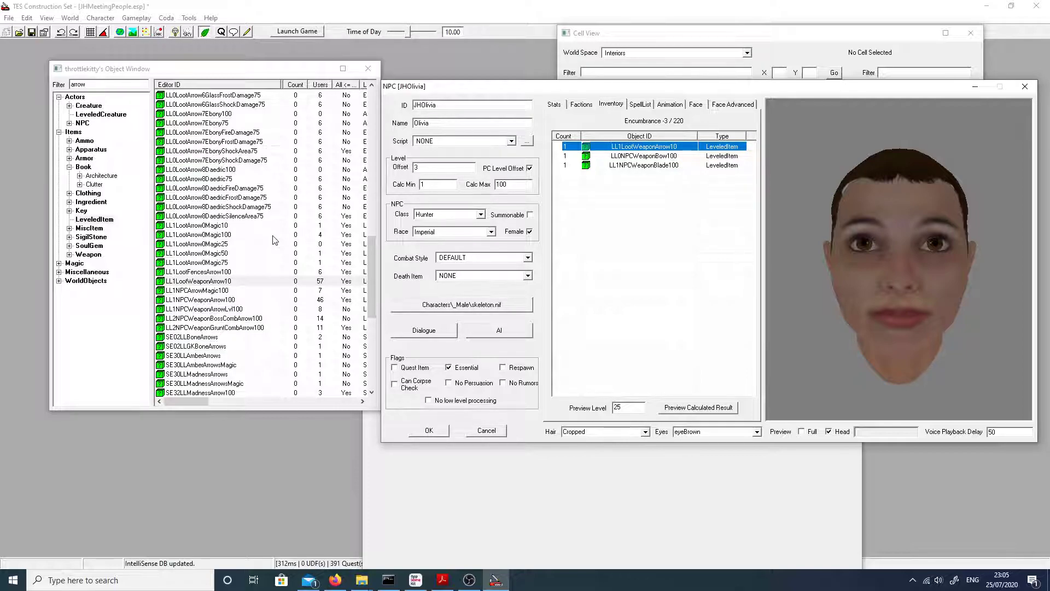
{"action": "double_click", "coordinate": [106, 84]}
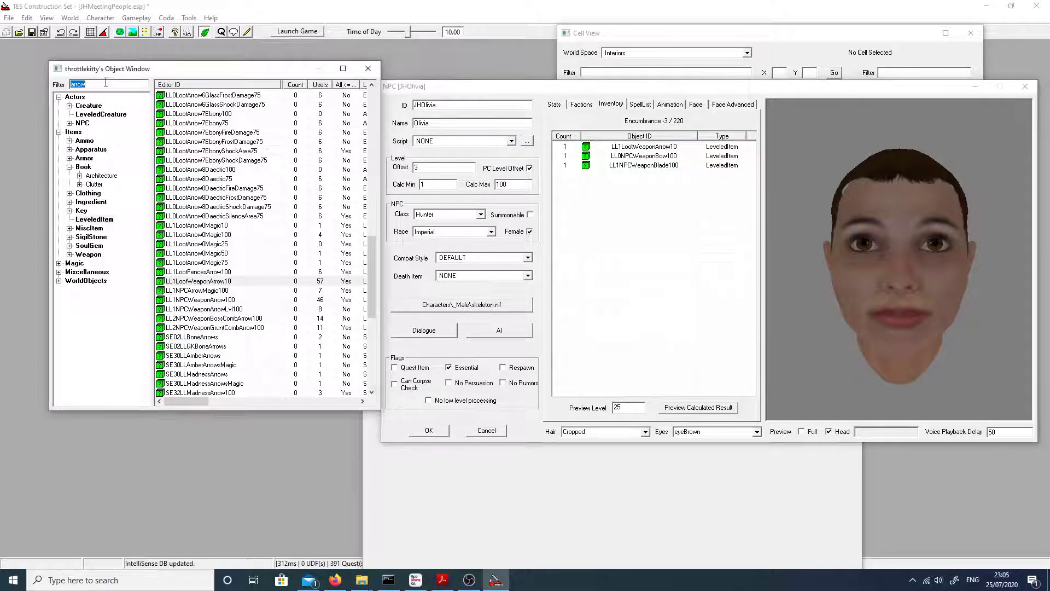
{"action": "type", "text": "arm"}
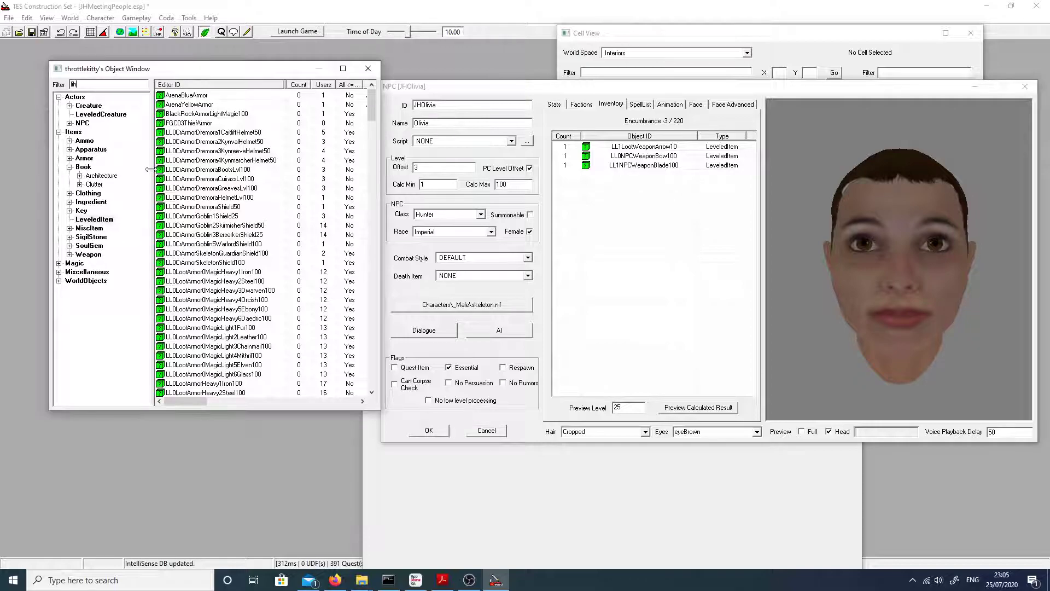
{"action": "key", "text": "BackSpace"}
{"action": "key", "text": "BackSpace"}
{"action": "key", "text": "BackSpace"}
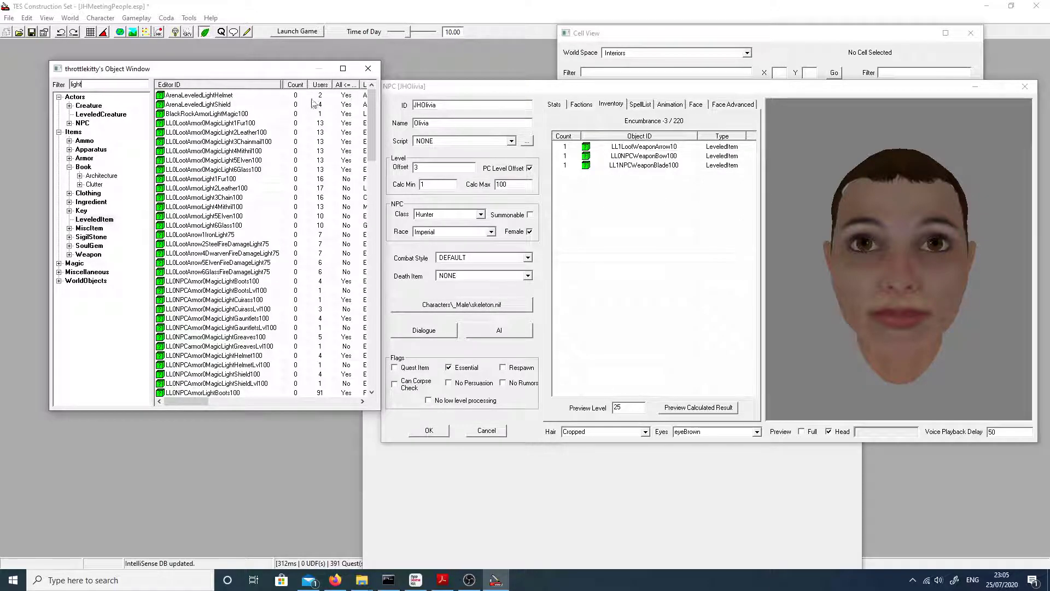
Add the leveled lists LL0NPCArmorLightBoots100 and LL0NPCArmorLightGauntletsLvl100 to JHOlivia's inventory
{"action": "scroll", "coordinate": [323, 115], "scroll_direction": "down", "scroll_amount": 4}
{"action": "left_click", "coordinate": [237, 281]}
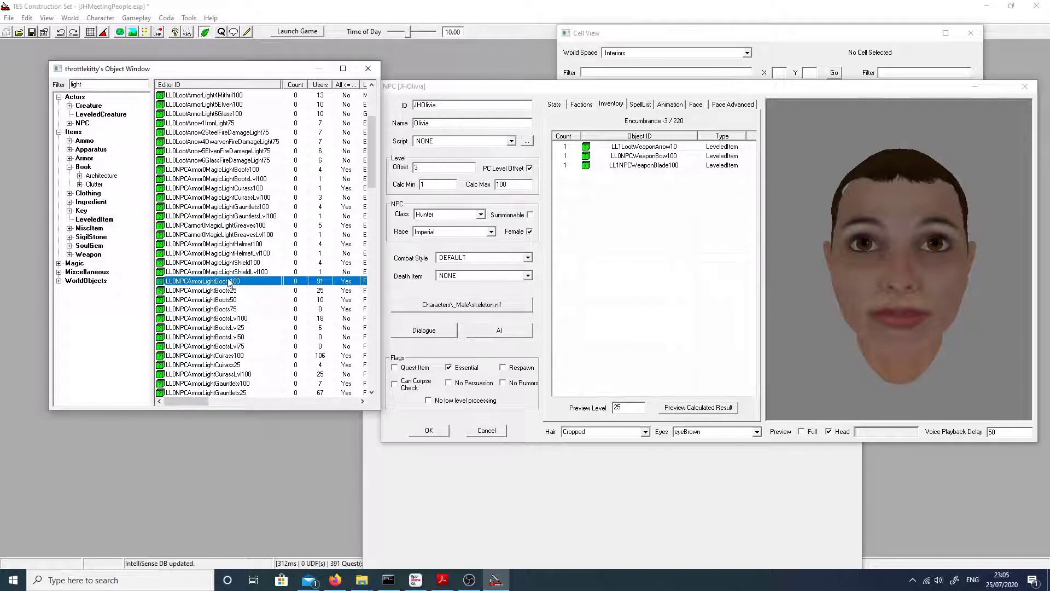
{"action": "left_click_drag", "start_coordinate": [203, 283], "coordinate": [613, 218]}
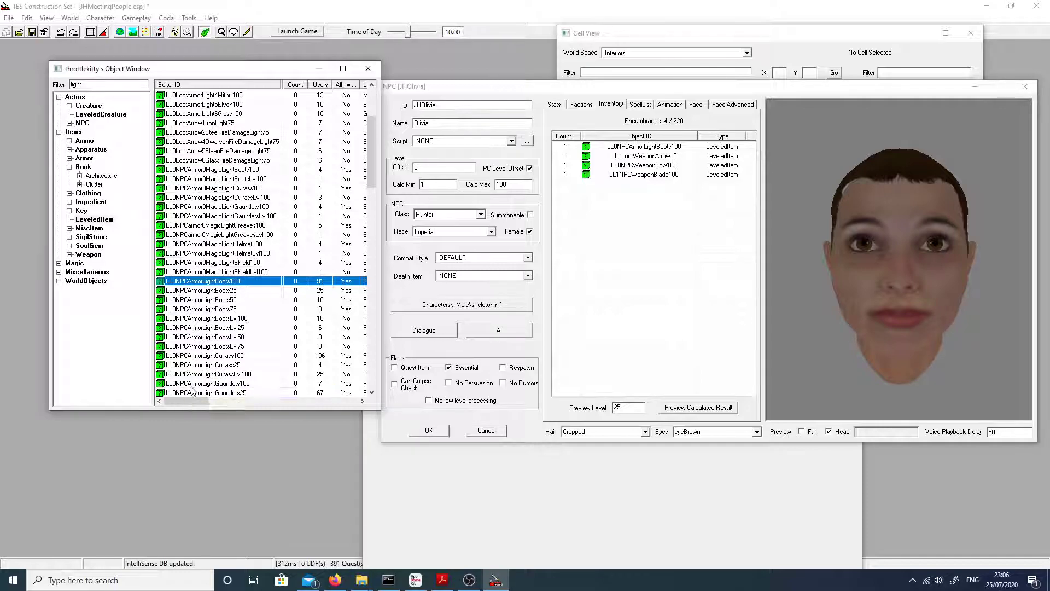
{"action": "scroll", "coordinate": [192, 390], "scroll_direction": "down", "scroll_amount": 2}
{"action": "scroll", "coordinate": [194, 390], "scroll_direction": "down", "scroll_amount": 2}
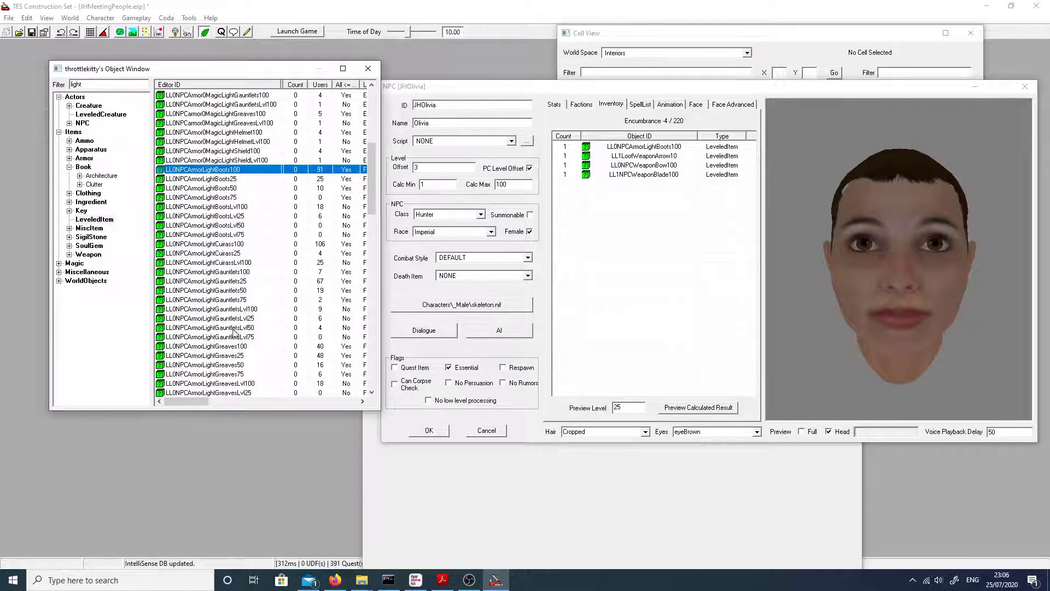
{"action": "left_click_drag", "start_coordinate": [217, 313], "coordinate": [654, 287]}
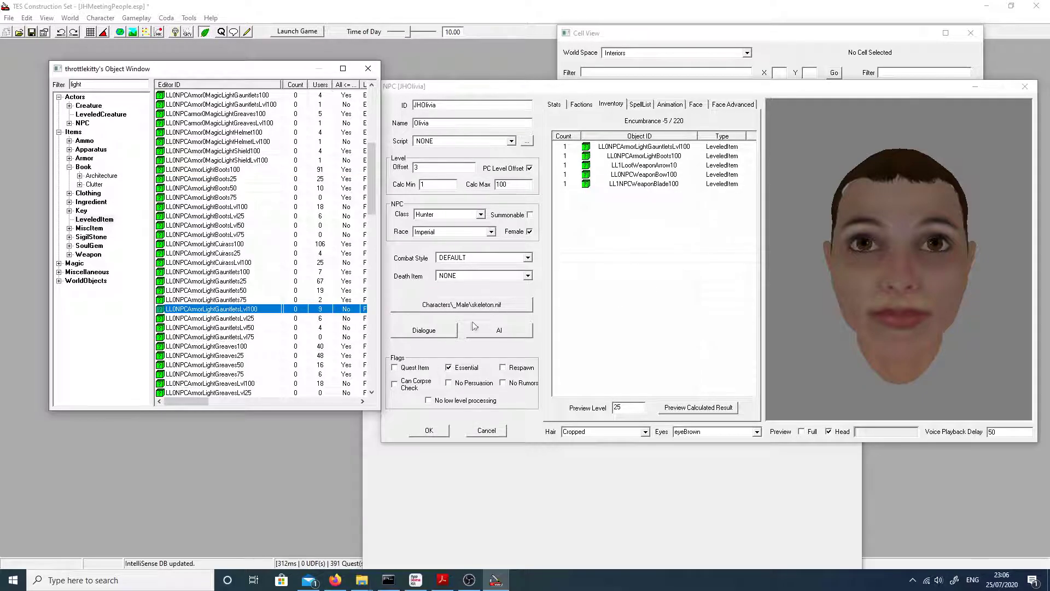
{"action": "left_click", "coordinate": [198, 273]}
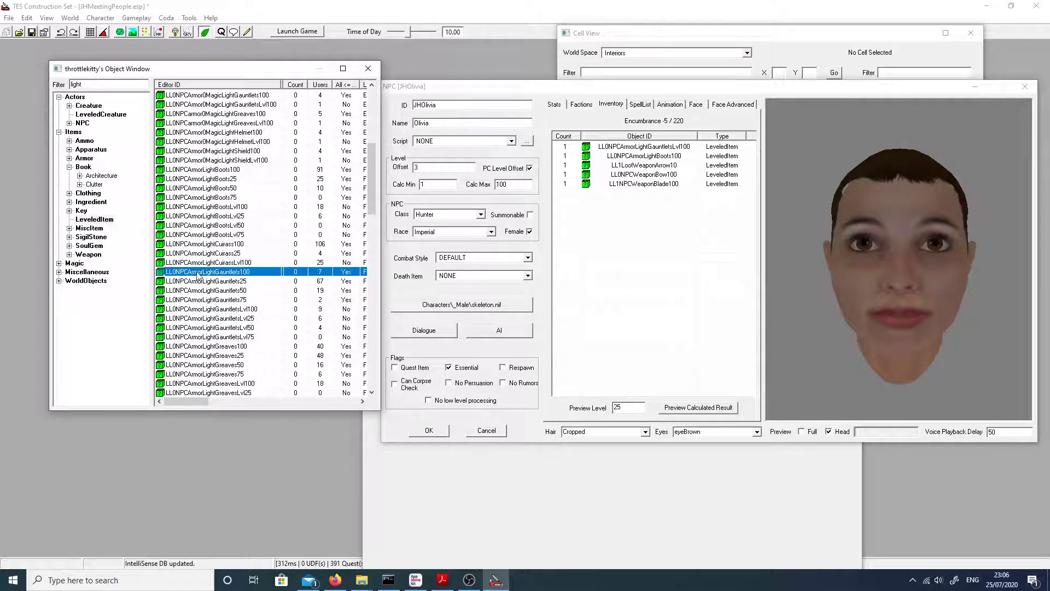
{"action": "left_click", "coordinate": [198, 310]}
{"action": "scroll", "coordinate": [298, 366], "scroll_direction": "down", "scroll_amount": 2}
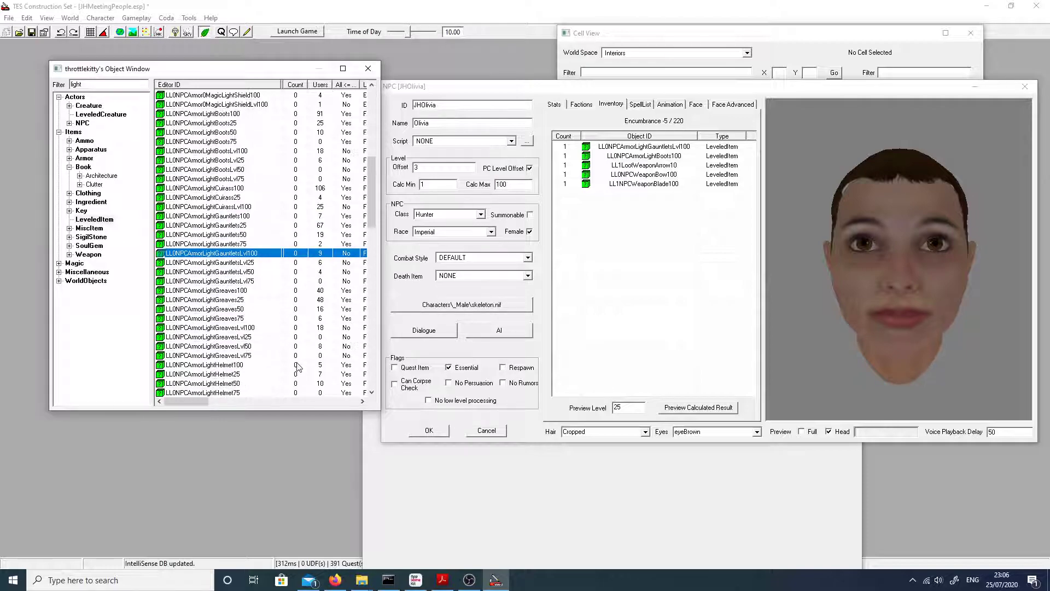
Add the leveled lists LL0NPCArmorLightGreaves100 and LL0NPCArmorLightHelmet100 to JHOlivia's inventory
{"action": "left_click_drag", "start_coordinate": [224, 291], "coordinate": [733, 257]}
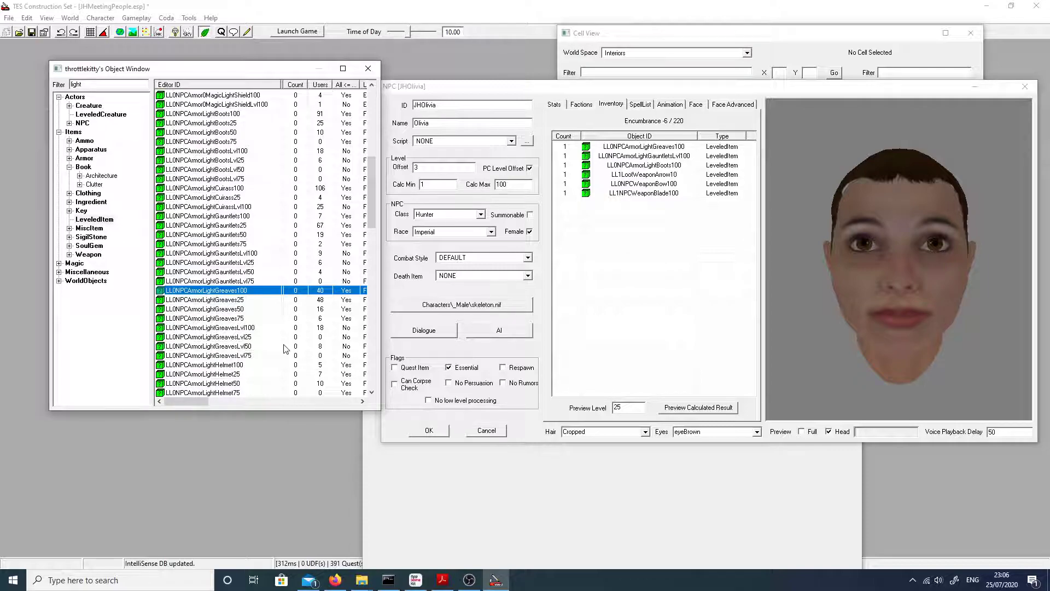
{"action": "scroll", "coordinate": [285, 348], "scroll_direction": "down", "scroll_amount": 1}
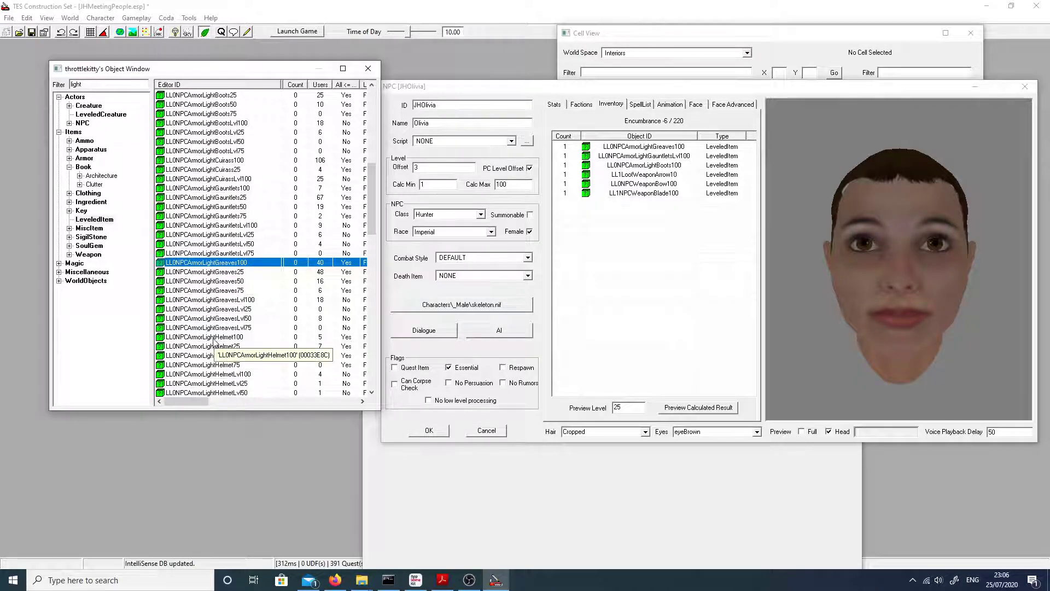
{"action": "left_click_drag", "start_coordinate": [214, 339], "coordinate": [643, 286]}
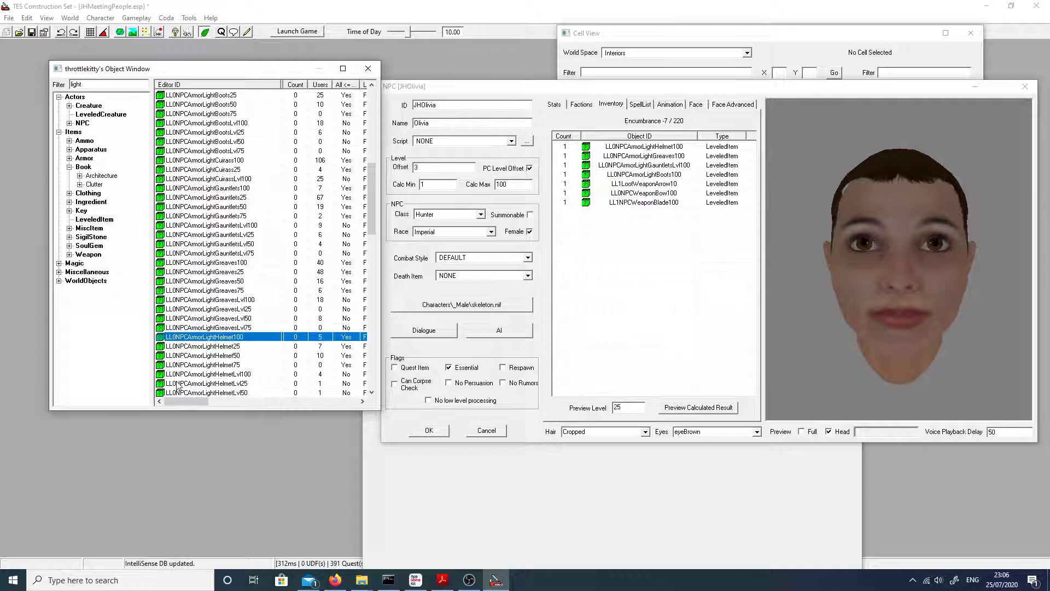
Examine the available light shield lists, and check JHOlivia's Block skill in her stats against her inventory
{"action": "scroll", "coordinate": [194, 363], "scroll_direction": "down", "scroll_amount": 2}
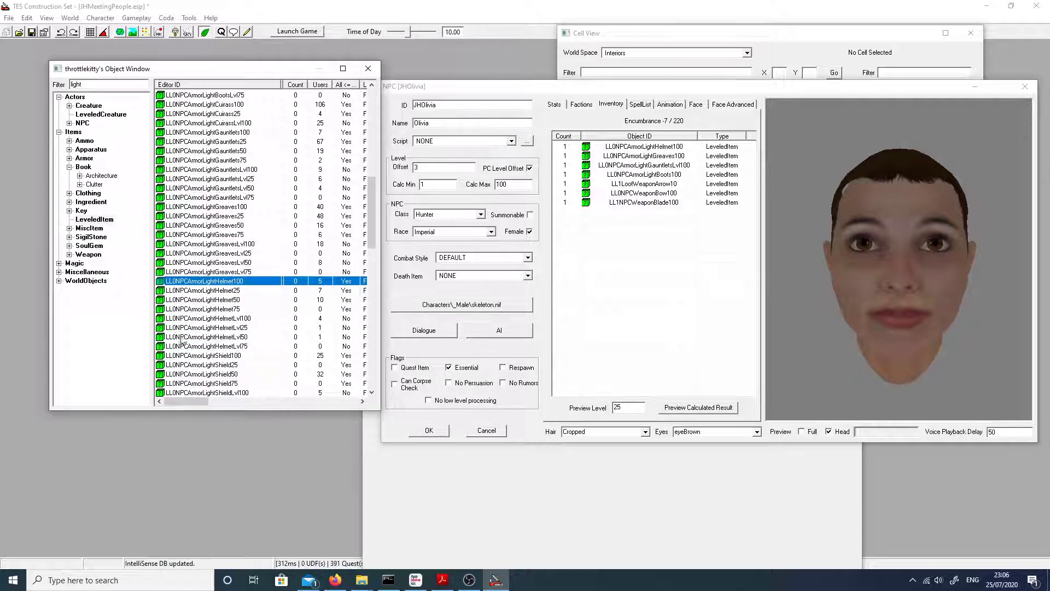
{"action": "scroll", "coordinate": [186, 342], "scroll_direction": "down", "scroll_amount": 1}
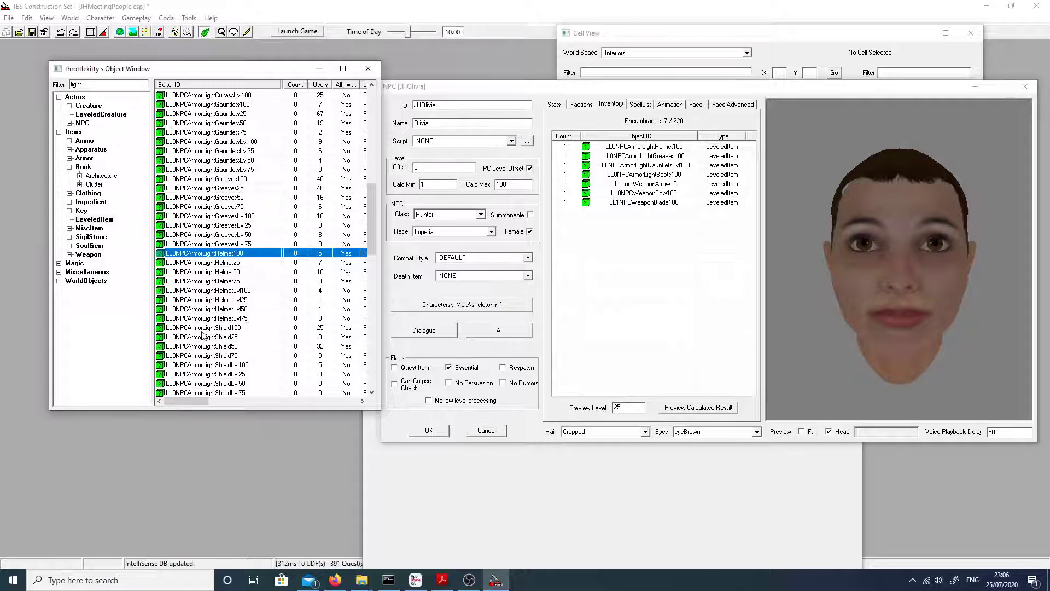
{"action": "scroll", "coordinate": [203, 334], "scroll_direction": "down", "scroll_amount": 1}
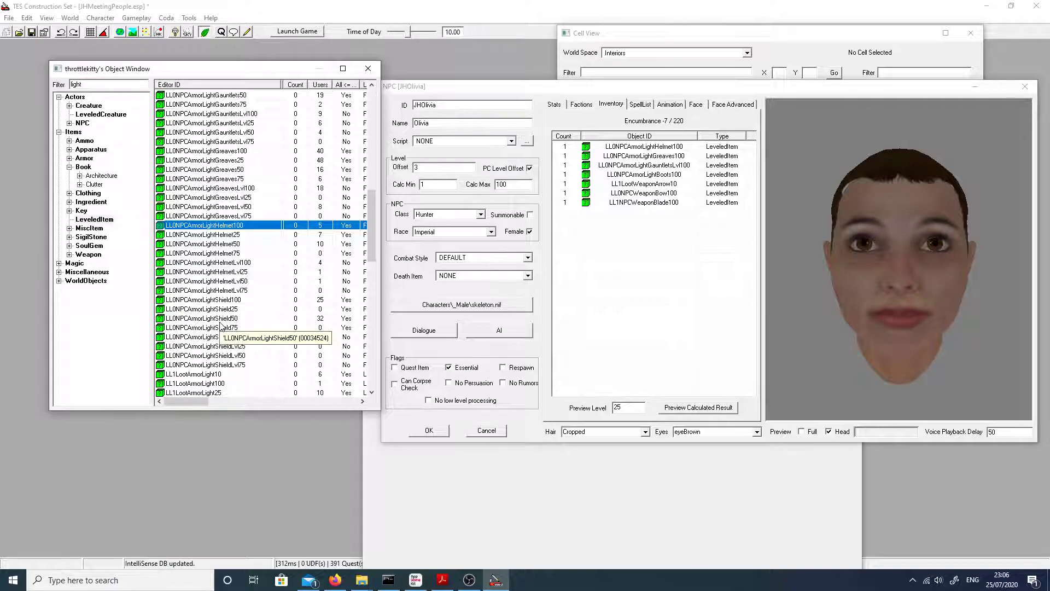
{"action": "left_click", "coordinate": [665, 188]}
{"action": "left_click", "coordinate": [554, 104]}
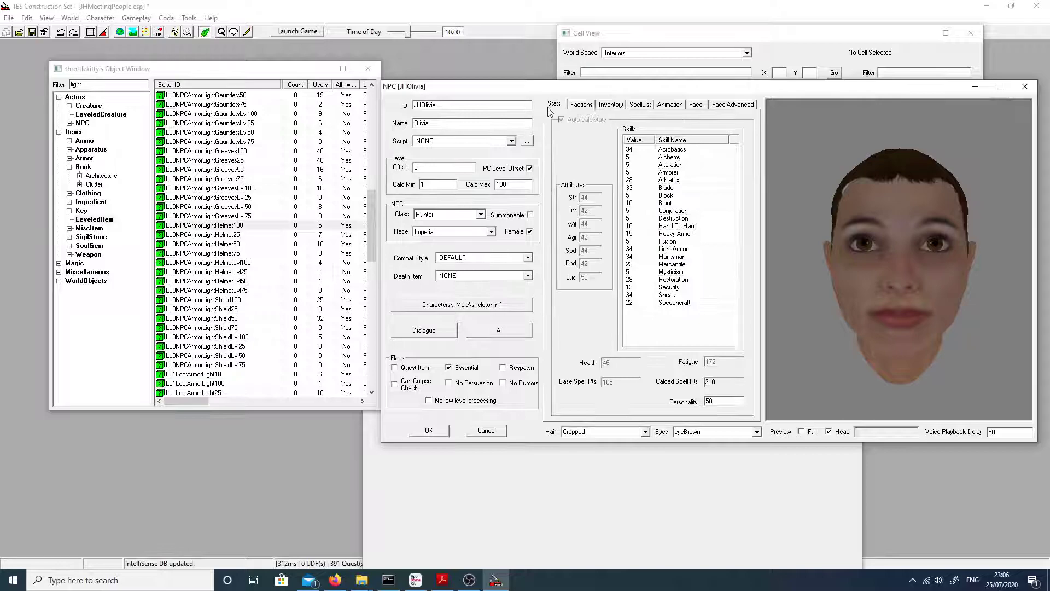
{"action": "left_click", "coordinate": [660, 196]}
{"action": "left_click", "coordinate": [660, 196]}
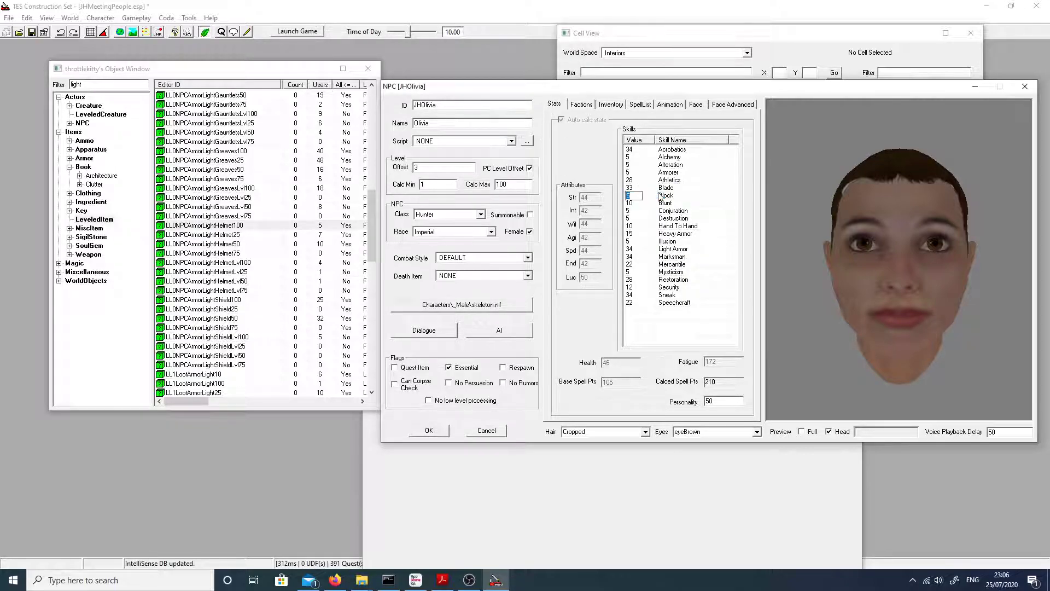
{"action": "left_click", "coordinate": [611, 105]}
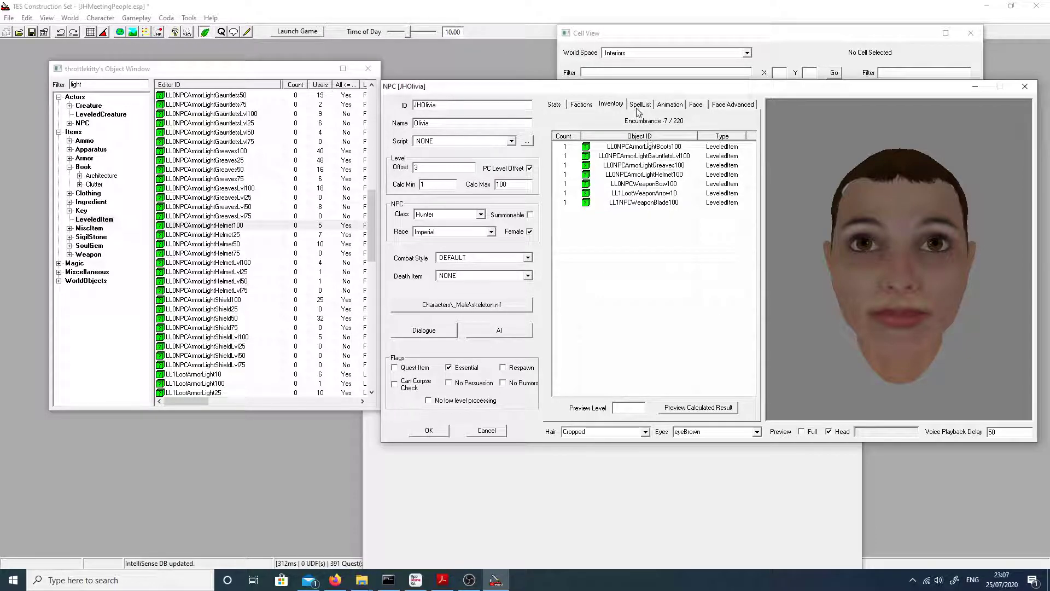
{"action": "left_click", "coordinate": [556, 105]}
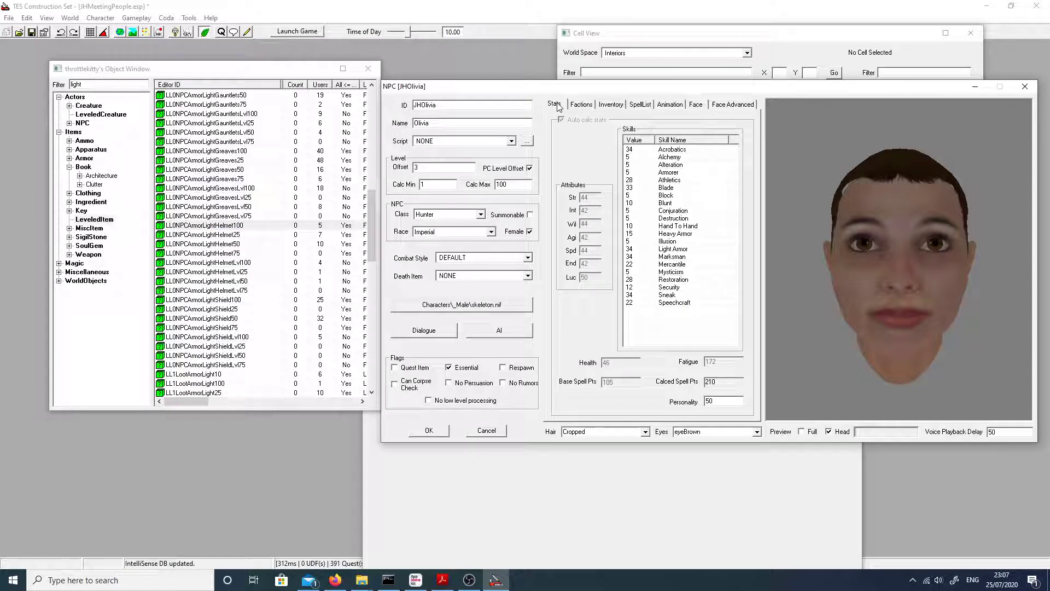
{"action": "left_click", "coordinate": [625, 108]}
Show JHOlivia's spell list, and search the leveled items for "restore"
{"action": "left_click", "coordinate": [640, 104]}
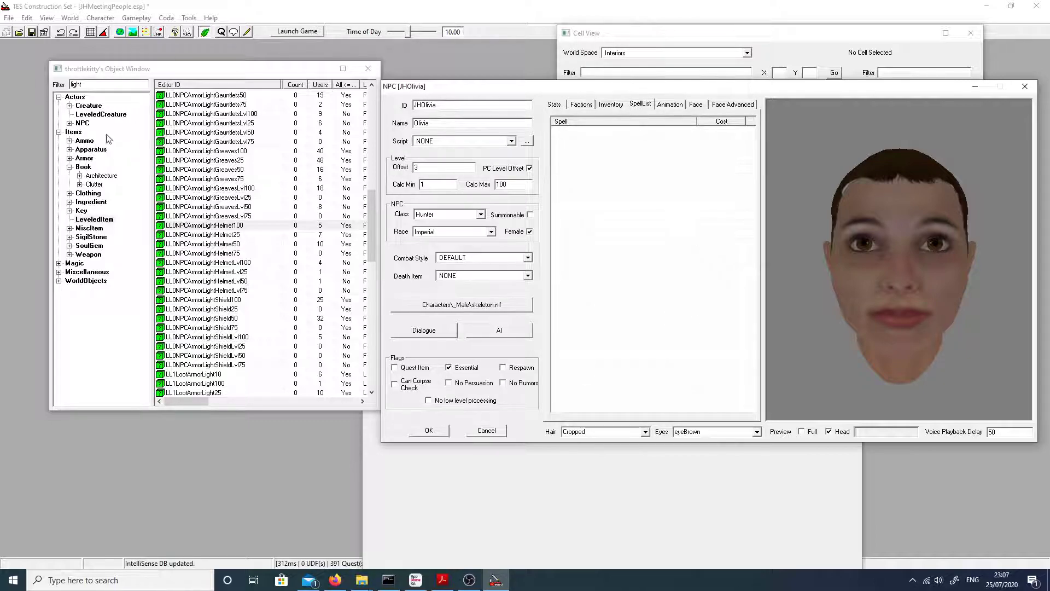
{"action": "left_click", "coordinate": [89, 245]}
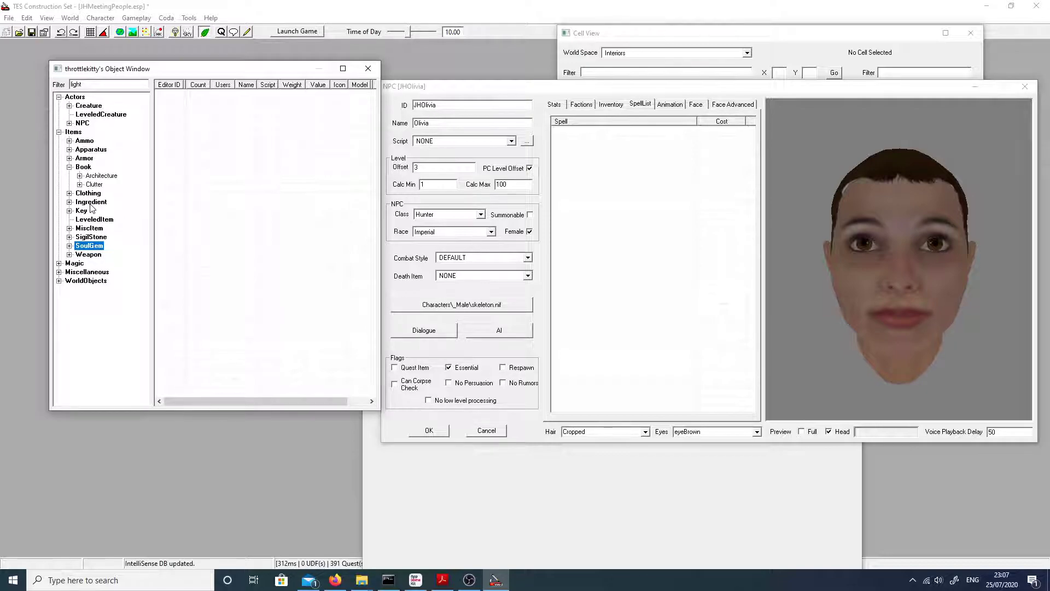
{"action": "left_click", "coordinate": [89, 232]}
{"action": "key", "text": "Up"}
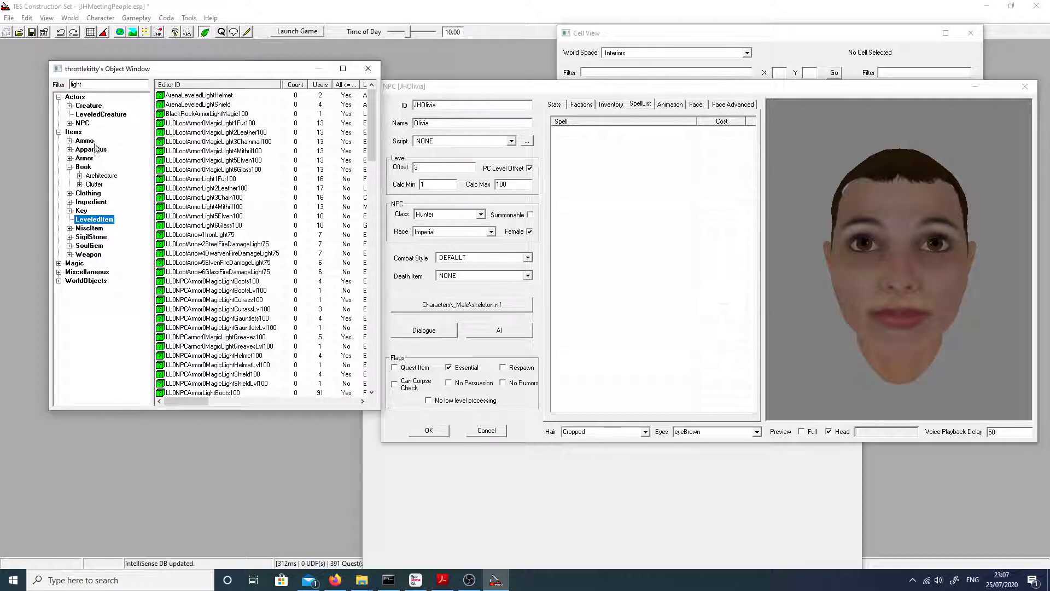
{"action": "double_click", "coordinate": [101, 88]}
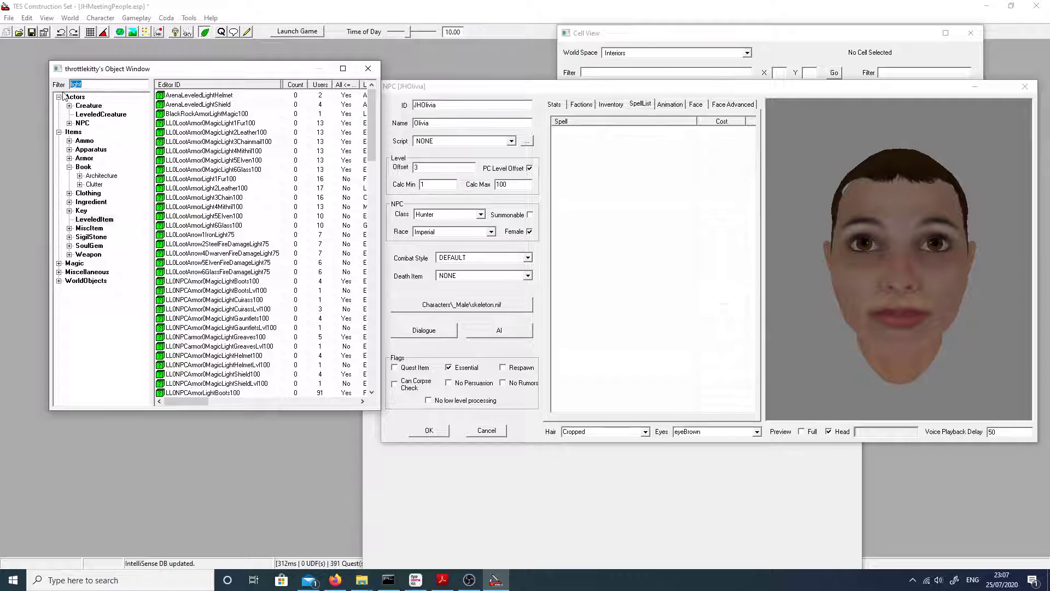
{"action": "type", "text": "restore"}
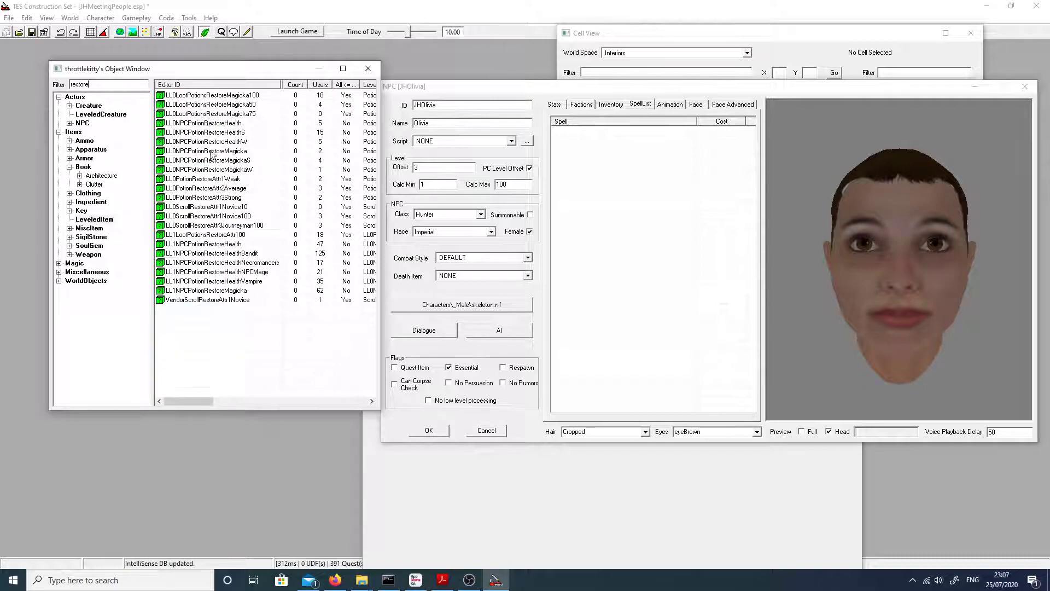
Review the potions and counts per level in LL1NPCPotionRestoreHealth, and close the list
{"action": "left_click", "coordinate": [208, 255]}
{"action": "left_click", "coordinate": [206, 248]}
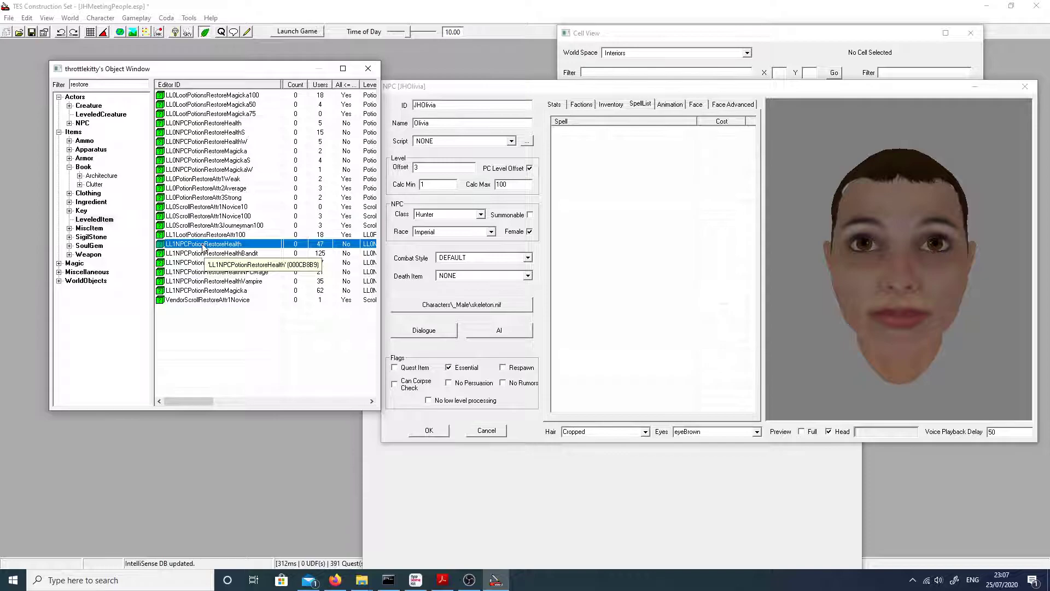
{"action": "double_click", "coordinate": [204, 245]}
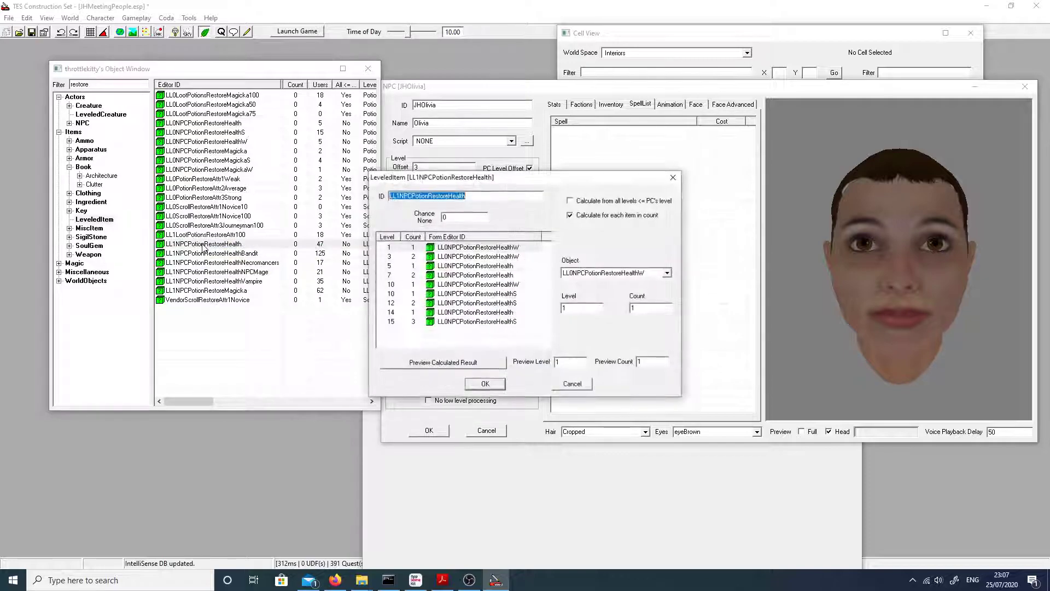
{"action": "left_click", "coordinate": [485, 385]}
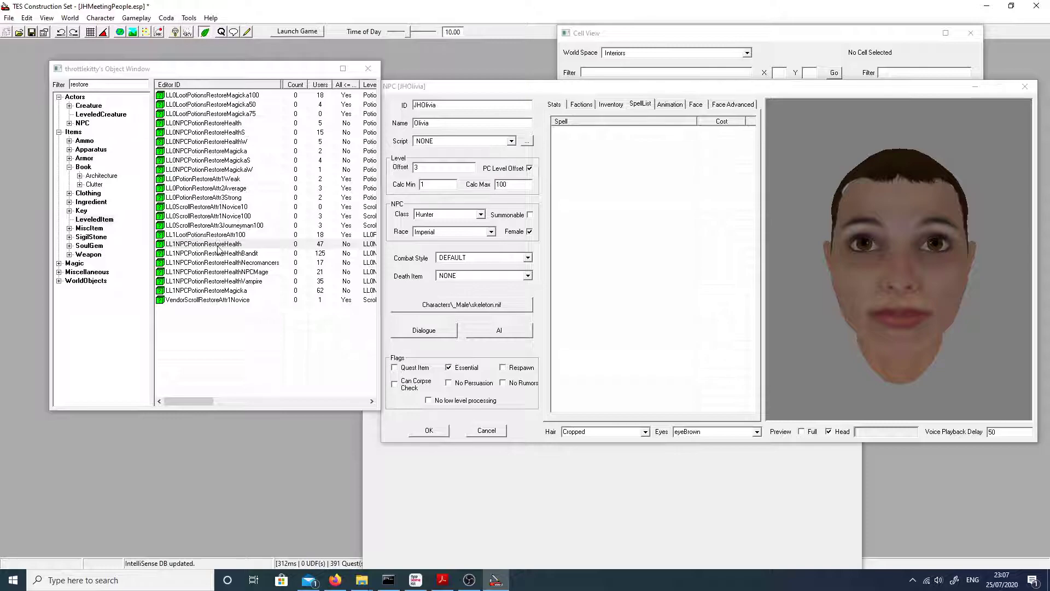
Filter the objects by "health" and list the matching leveled spells
{"action": "double_click", "coordinate": [119, 84]}
{"action": "type", "text": "health"}
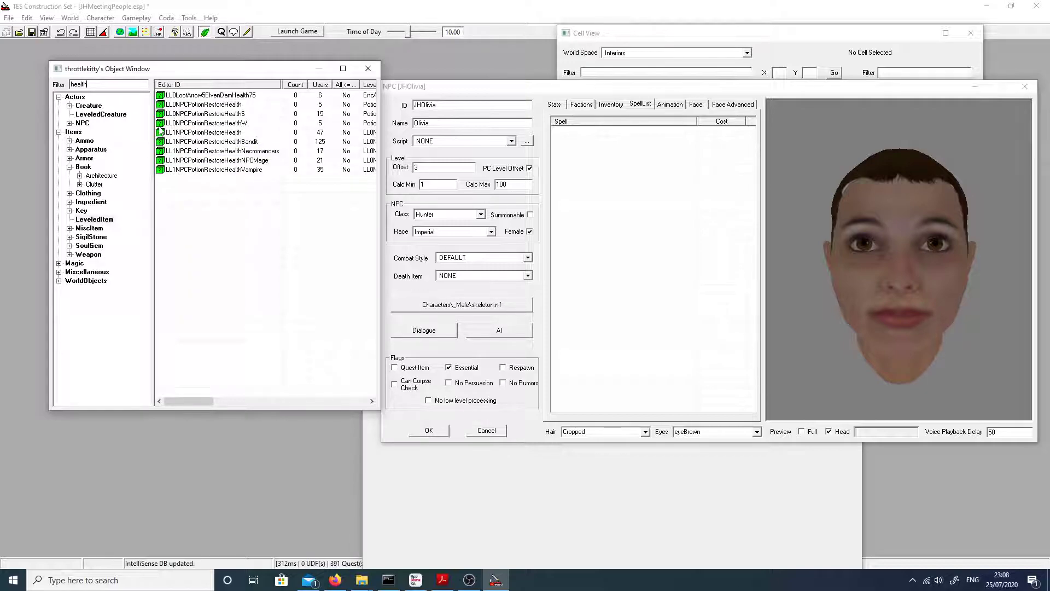
{"action": "left_click", "coordinate": [59, 264]}
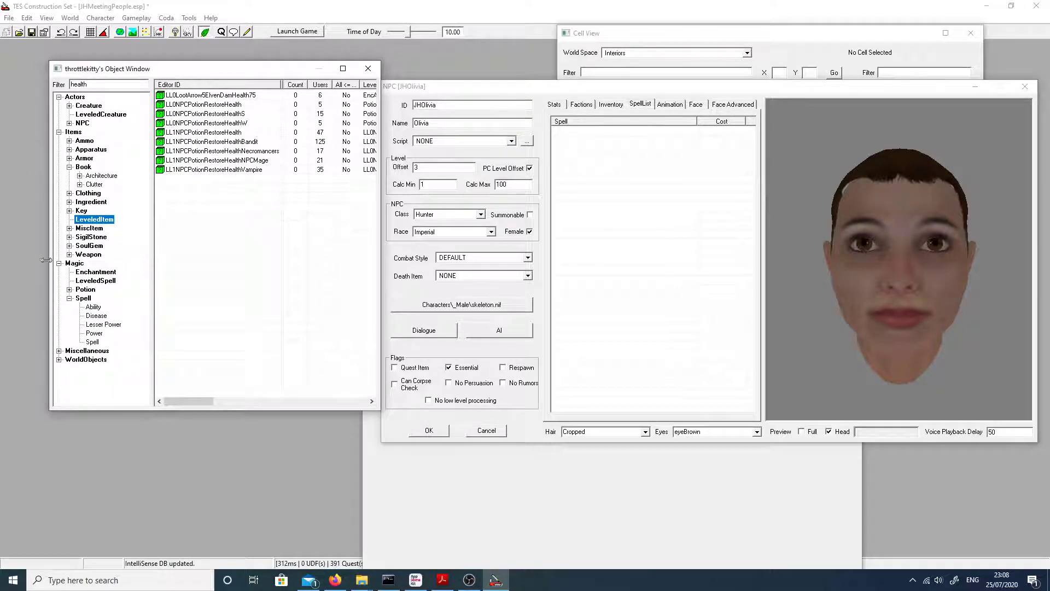
{"action": "left_click", "coordinate": [90, 280]}
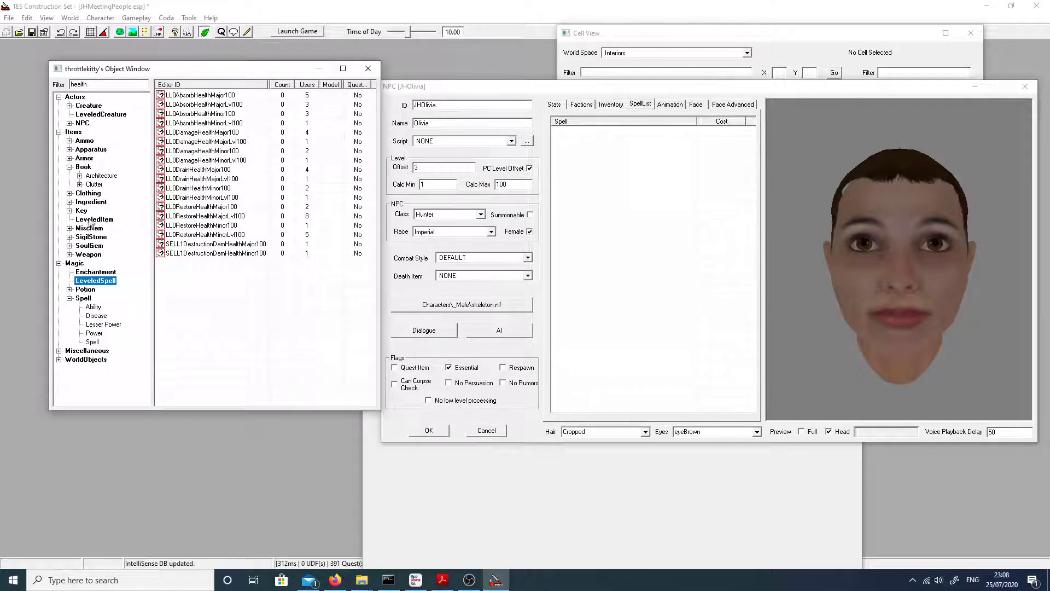
Add the leveled spells LL0AbsorbHealthMajor100 and LL0AbsorbHealthMinor100 to JHOlivia's spell list
{"action": "left_click_drag", "start_coordinate": [208, 95], "coordinate": [615, 217]}
{"action": "left_click_drag", "start_coordinate": [214, 115], "coordinate": [612, 182]}
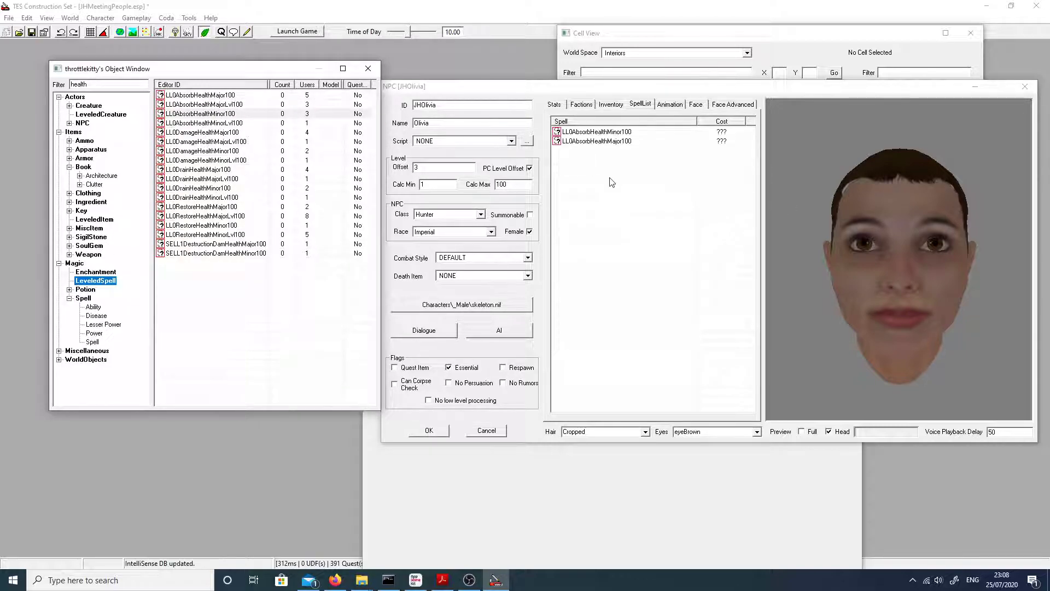
{"action": "left_click", "coordinate": [650, 135]}
{"action": "left_click", "coordinate": [650, 134]}
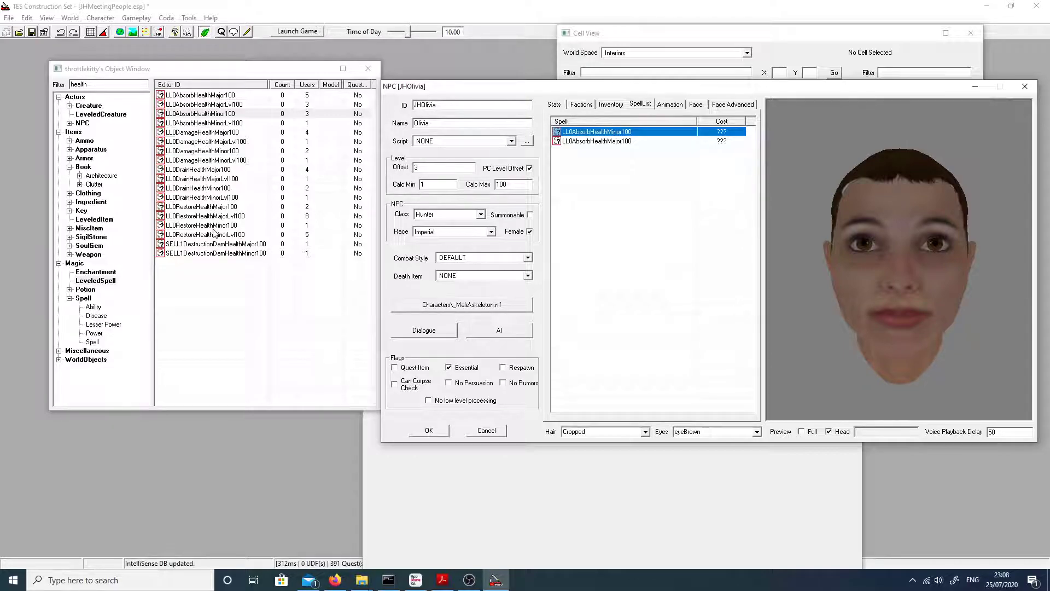
Add the leveled spells LL0RestoreHealthMinor100 and LL0RestoreHealthMajor100 to JHOlivia's spell list
{"action": "left_click_drag", "start_coordinate": [207, 226], "coordinate": [655, 201]}
{"action": "left_click_drag", "start_coordinate": [229, 207], "coordinate": [614, 234]}
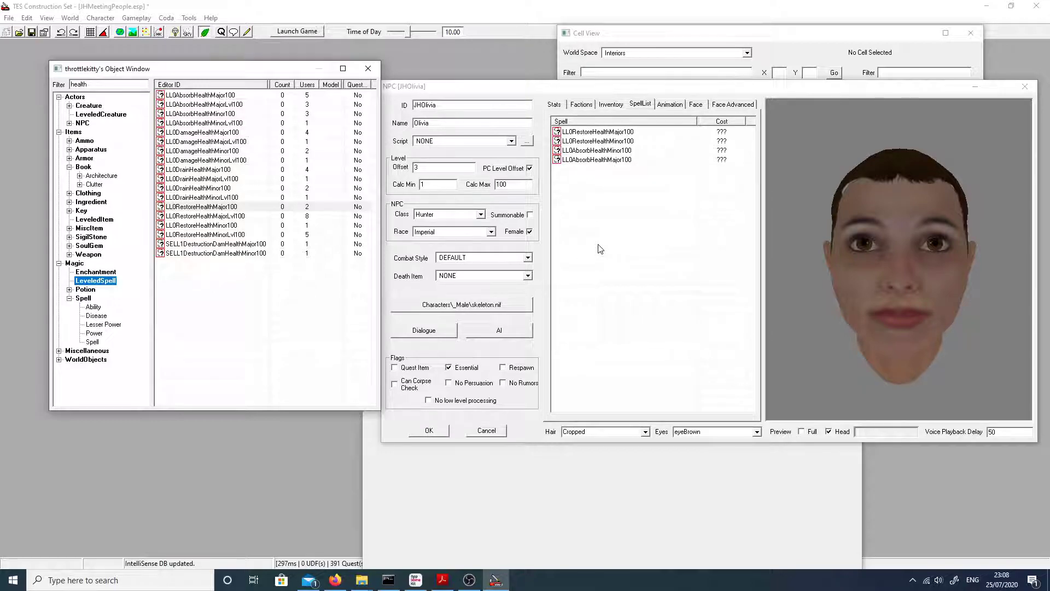
{"action": "left_click", "coordinate": [819, 87]}
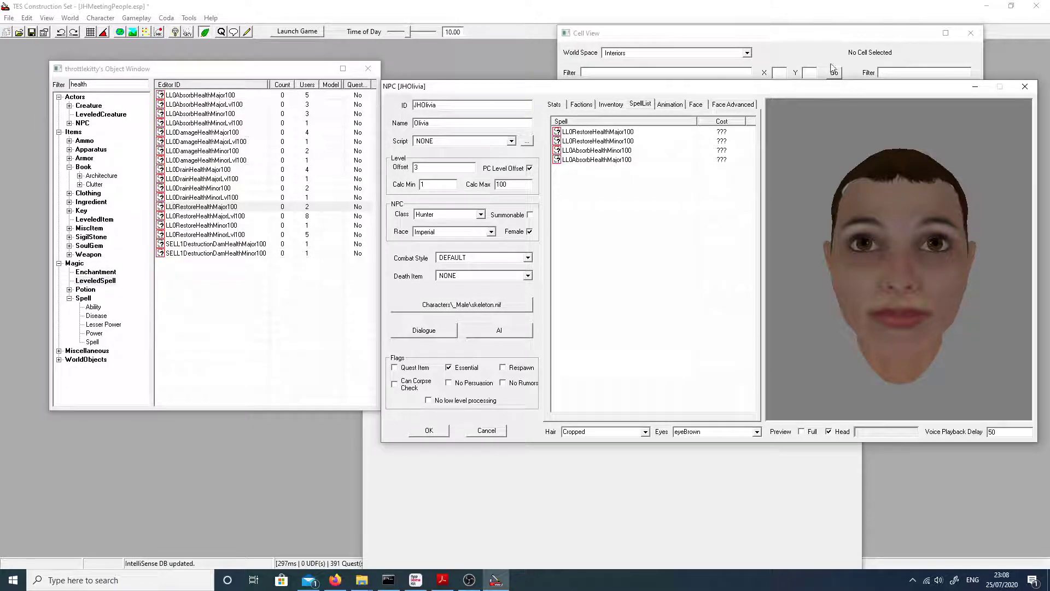
Check JHOlivia's animation and face settings, accept the NPC's changes and save the plugin
{"action": "left_click", "coordinate": [663, 107]}
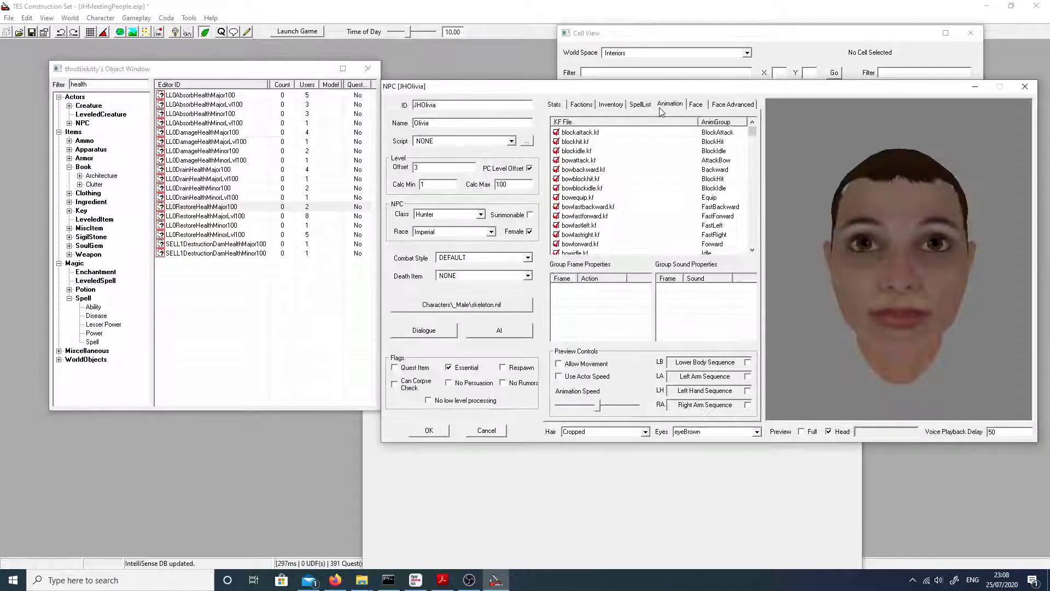
{"action": "left_click", "coordinate": [693, 104]}
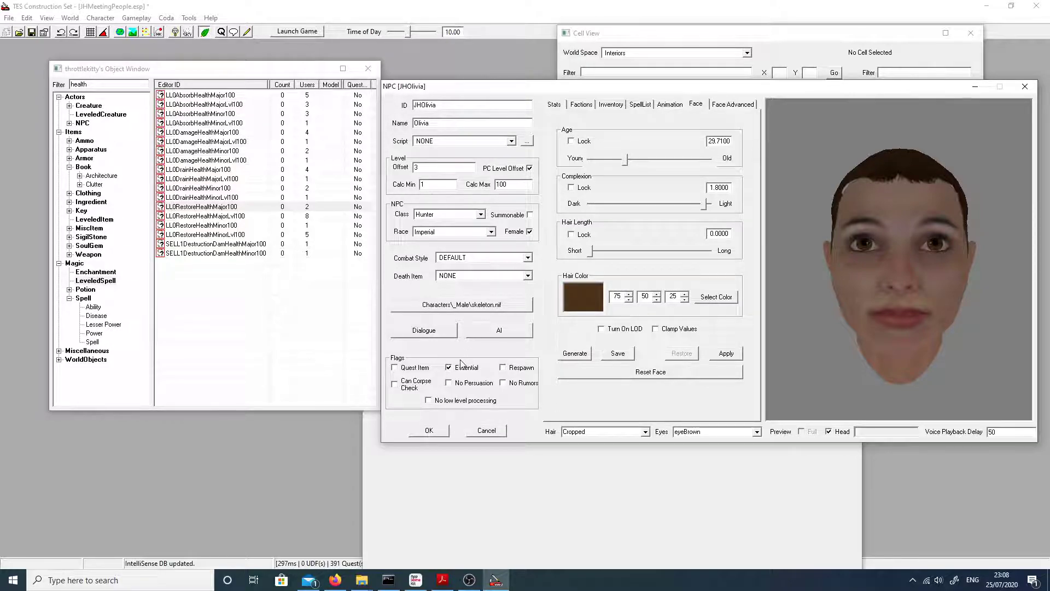
{"action": "left_click", "coordinate": [429, 430]}
{"action": "left_click", "coordinate": [31, 32]}
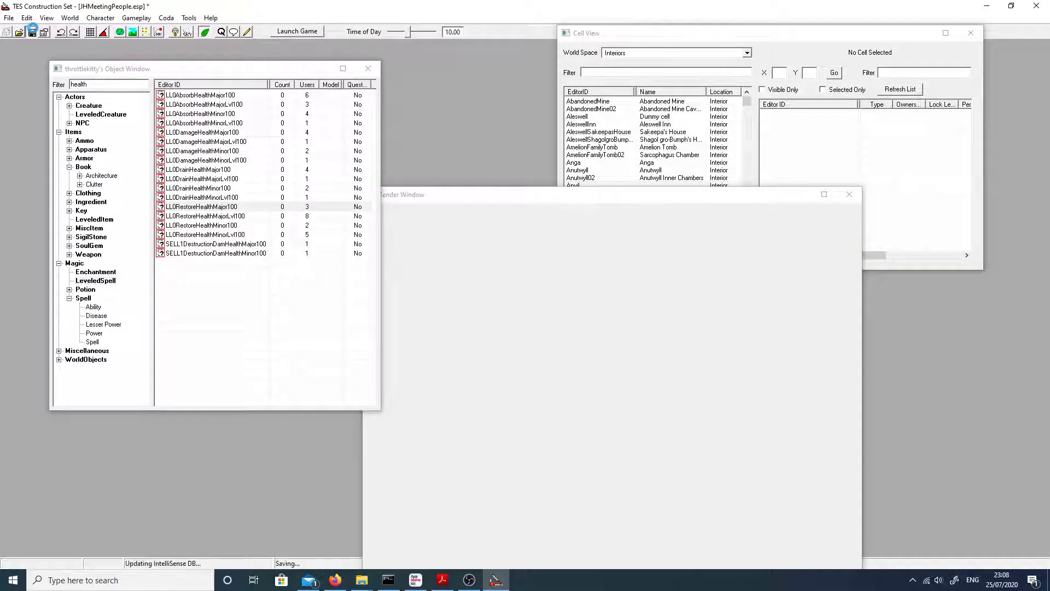
List all NPCs without the "health" filter and reopen JHOlivia at the face settings
{"action": "left_click", "coordinate": [82, 123]}
{"action": "double_click", "coordinate": [98, 84]}
{"action": "key", "text": "BackSpace"}
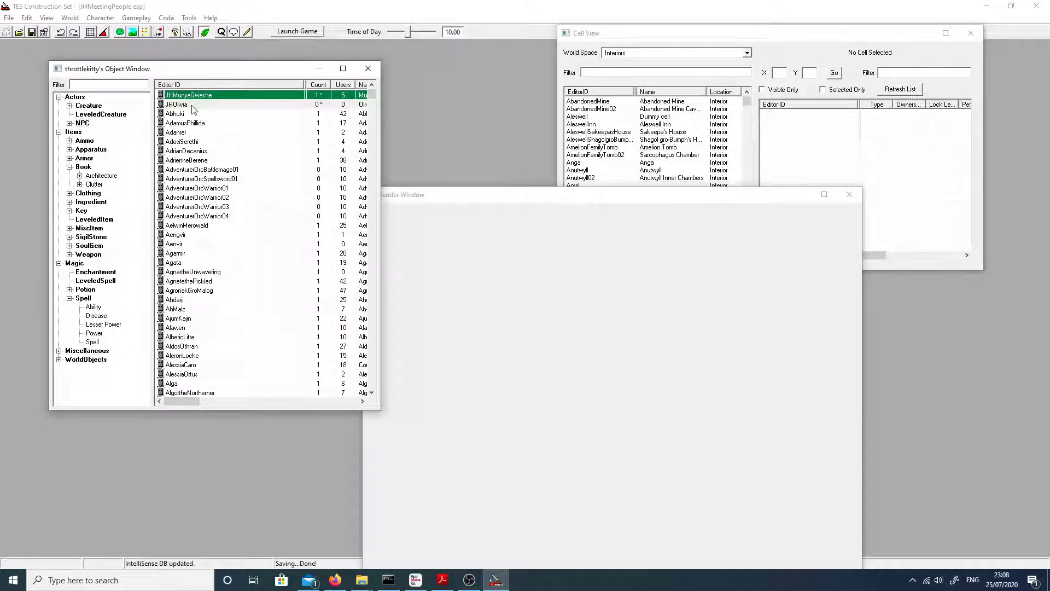
{"action": "double_click", "coordinate": [195, 105]}
{"action": "left_click", "coordinate": [696, 104]}
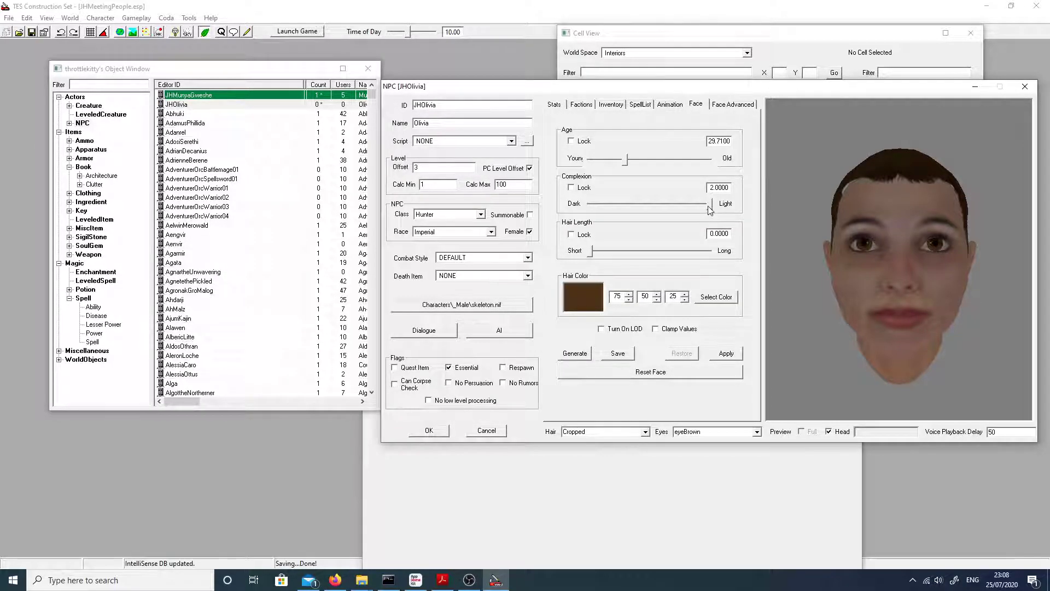
Set JHOlivia's complexion to 0.5 and hair length to 0.5, and check the head from an angle
{"action": "left_click_drag", "start_coordinate": [703, 207], "coordinate": [665, 223]}
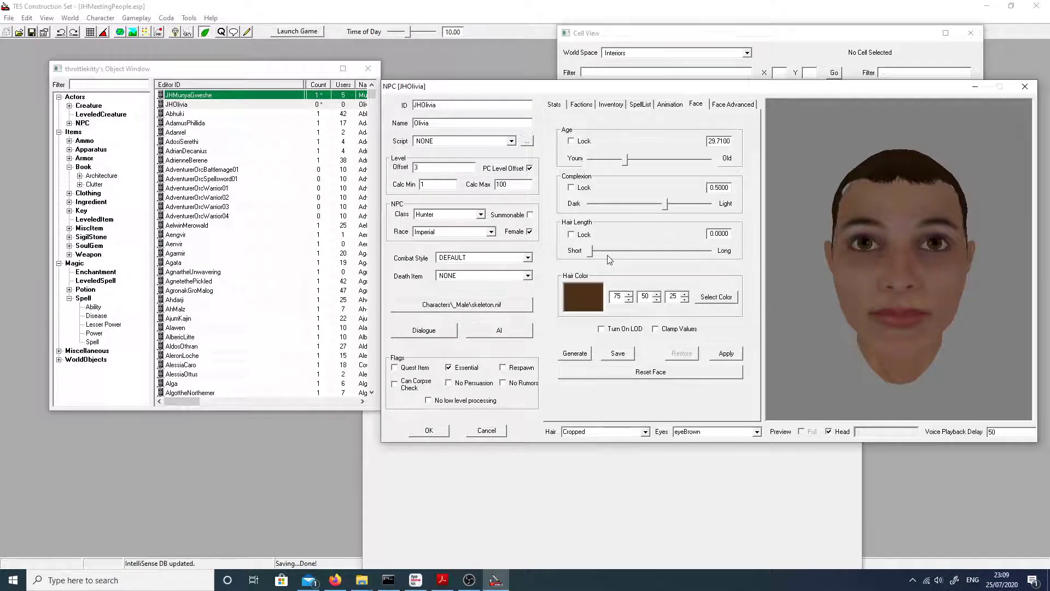
{"action": "left_click_drag", "start_coordinate": [592, 254], "coordinate": [650, 250]}
{"action": "left_click_drag", "start_coordinate": [651, 251], "coordinate": [653, 251]}
{"action": "left_click_drag", "start_coordinate": [819, 294], "coordinate": [837, 306]}
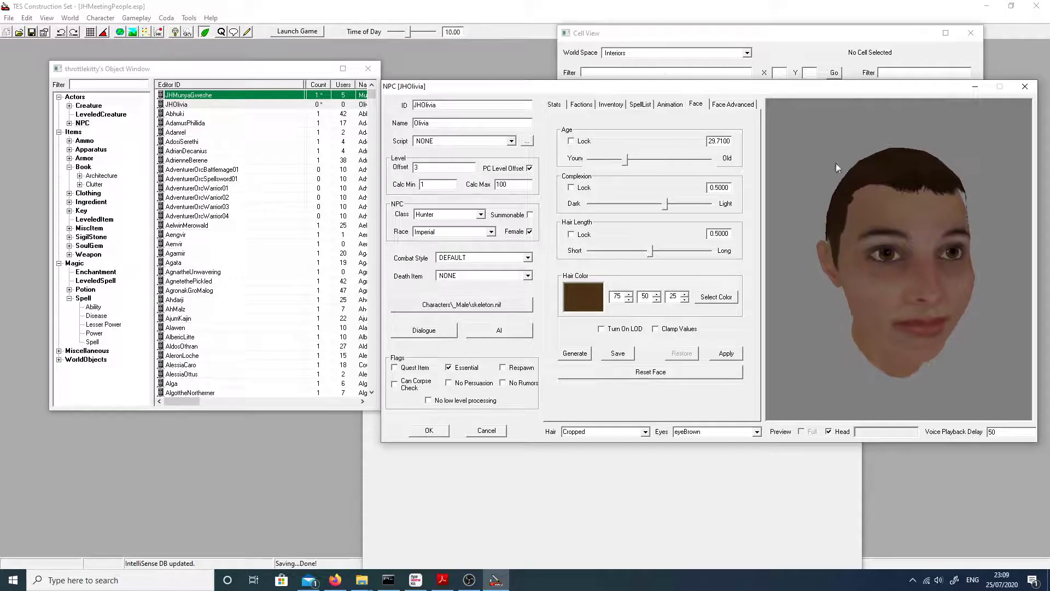
Adjust the advanced face geometry, setting Chin - small / large to -0.88 and Jaw-Neck slope high / low to -1.76
{"action": "left_click", "coordinate": [717, 106]}
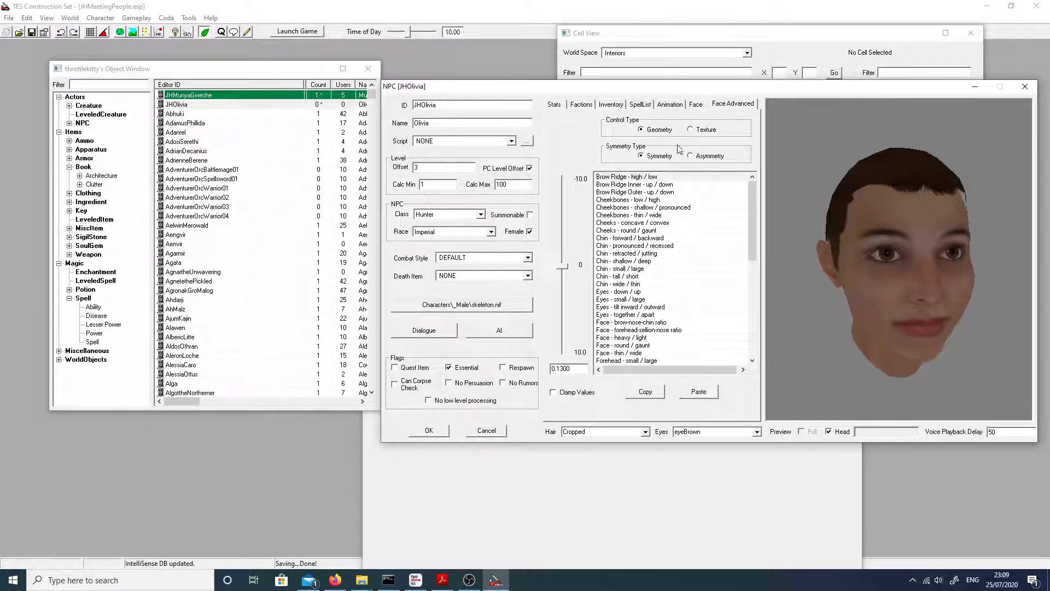
{"action": "left_click", "coordinate": [637, 192]}
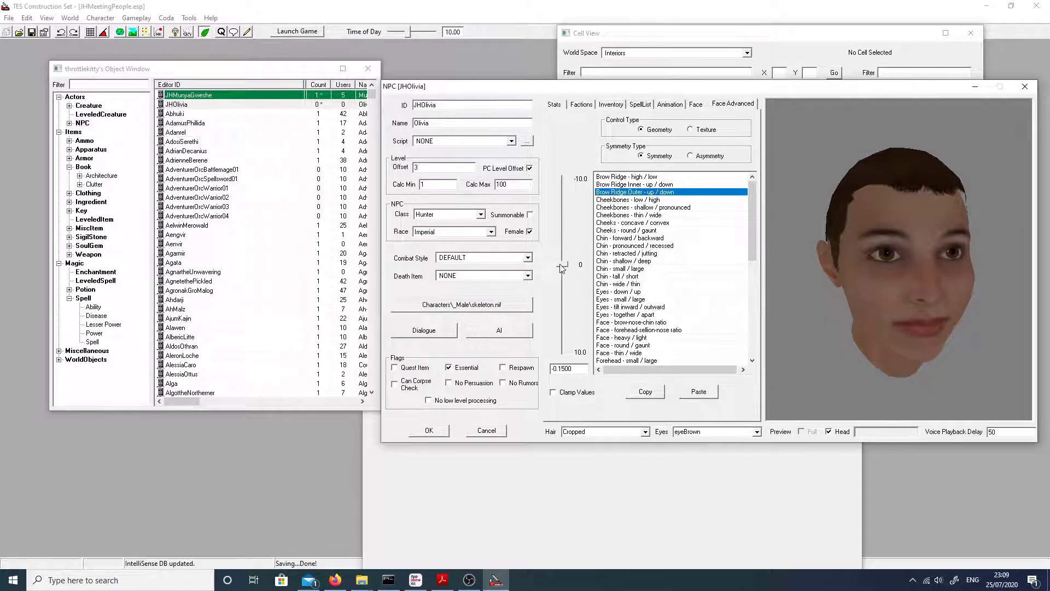
{"action": "left_click", "coordinate": [634, 269]}
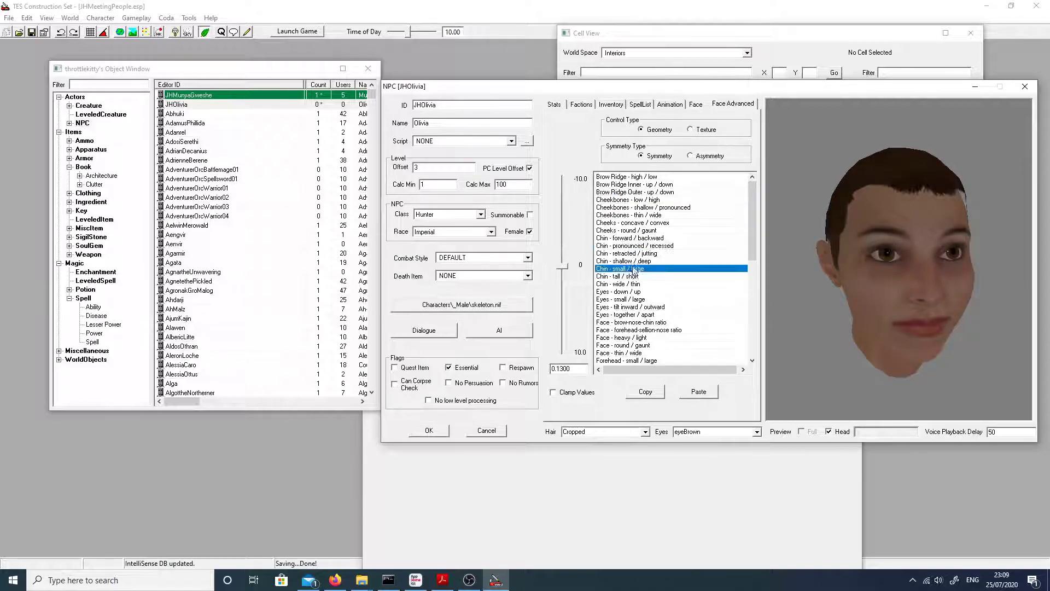
{"action": "left_click_drag", "start_coordinate": [563, 267], "coordinate": [565, 262]}
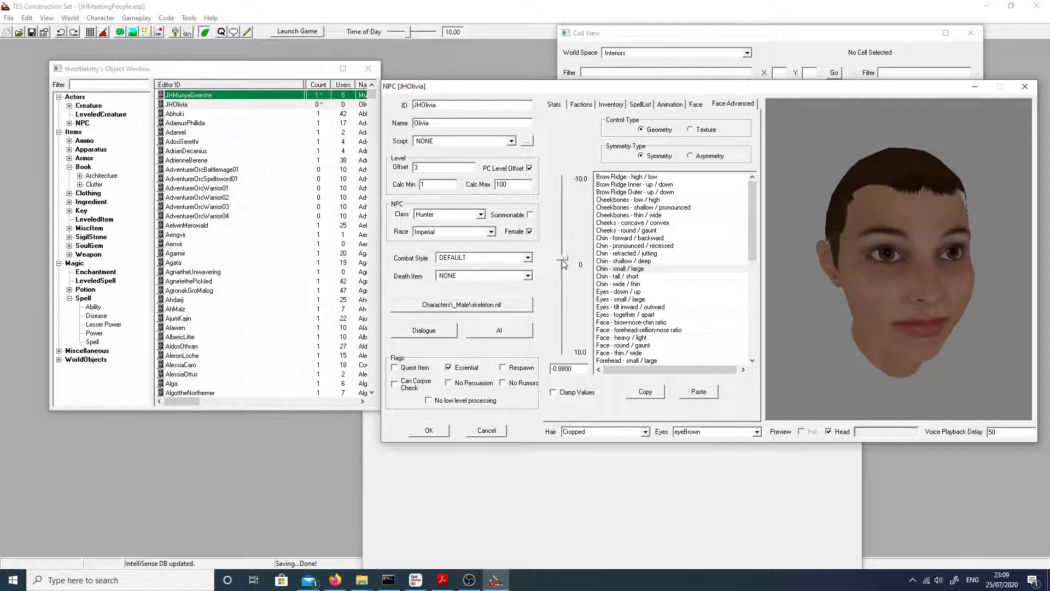
{"action": "scroll", "coordinate": [670, 274], "scroll_direction": "down", "scroll_amount": 5}
{"action": "left_click", "coordinate": [670, 285]}
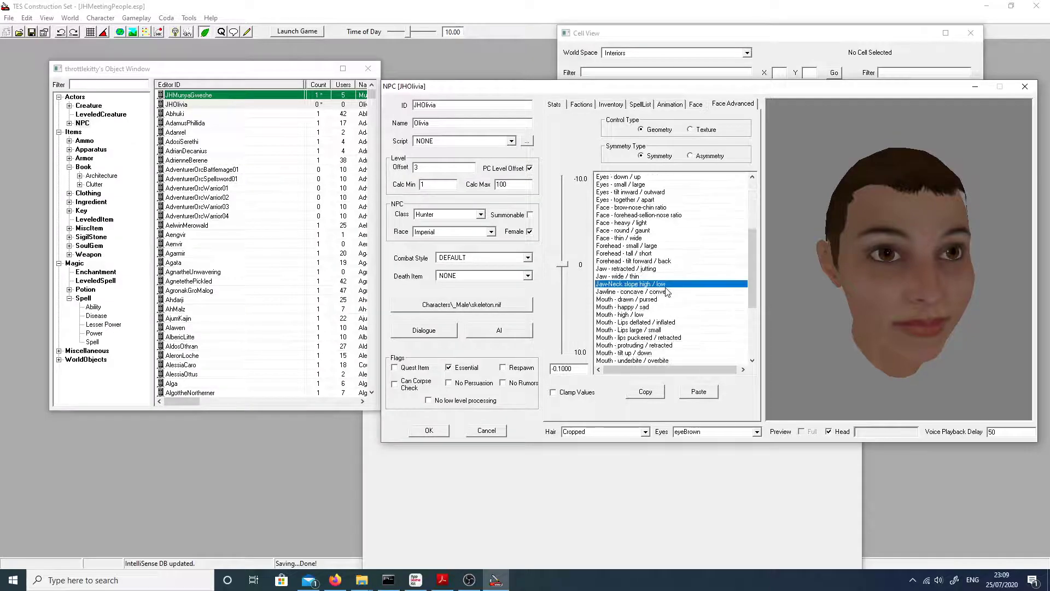
{"action": "left_click_drag", "start_coordinate": [564, 265], "coordinate": [562, 253]}
{"action": "left_click_drag", "start_coordinate": [911, 323], "coordinate": [868, 310]}
Set the face geometry control Nose - nostrils wide / thin to 1.82
{"action": "scroll", "coordinate": [710, 314], "scroll_direction": "down", "scroll_amount": 4}
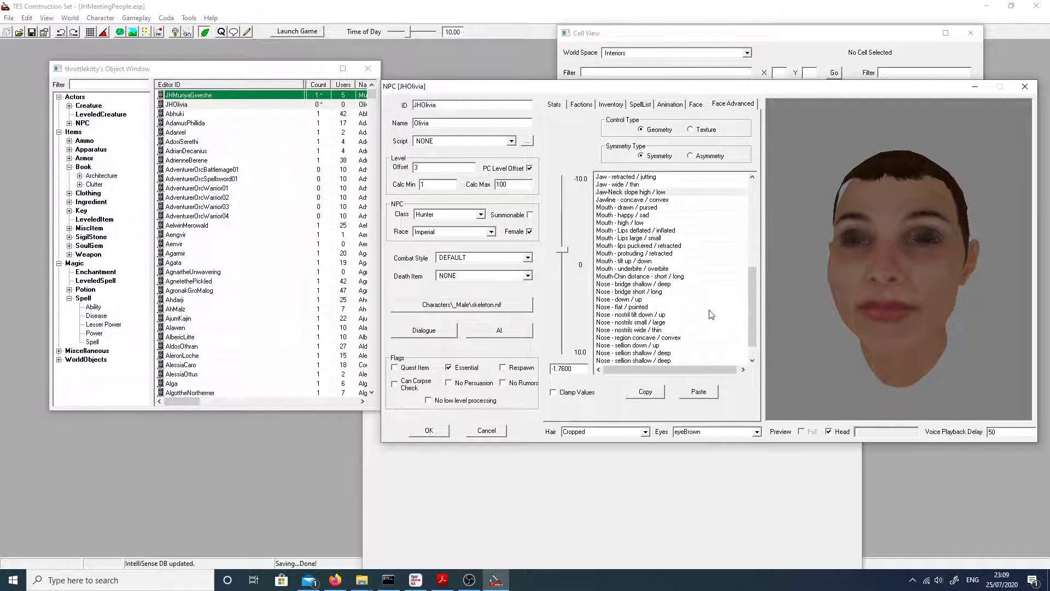
{"action": "left_click", "coordinate": [687, 307]}
{"action": "mouse_move", "coordinate": [562, 266]}
{"action": "left_mouse_down"}
{"action": "mouse_move", "coordinate": [563, 254]}
{"action": "mouse_move", "coordinate": [564, 283]}
{"action": "left_mouse_up"}
{"action": "scroll", "coordinate": [601, 294], "scroll_direction": "down", "scroll_amount": 1}
{"action": "left_click", "coordinate": [602, 307]}
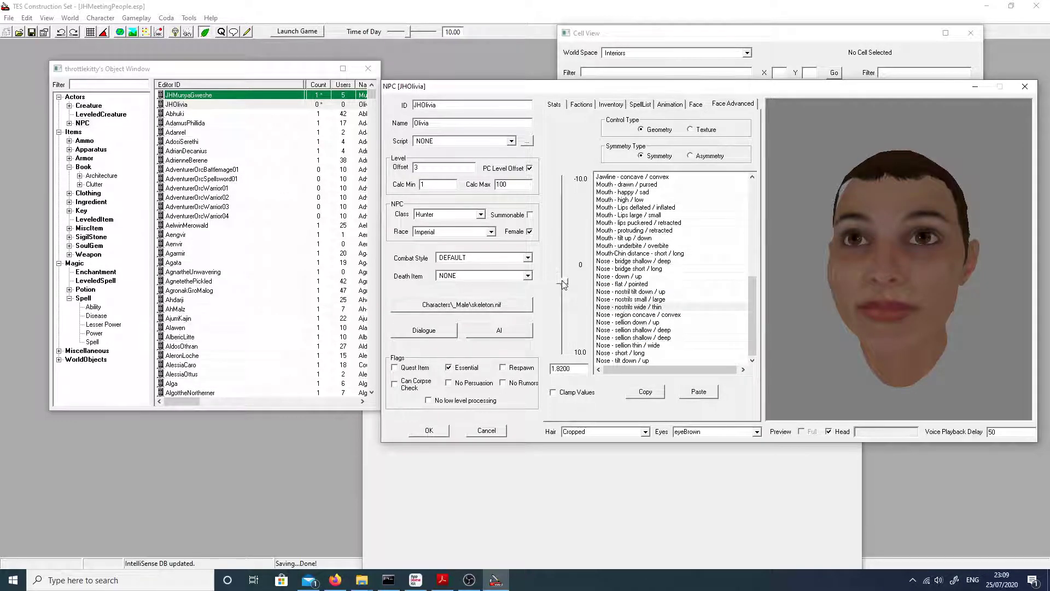
Check the reshaped head from another angle, accept JHOlivia's changes and save the plugin
{"action": "left_click_drag", "start_coordinate": [925, 297], "coordinate": [903, 303]}
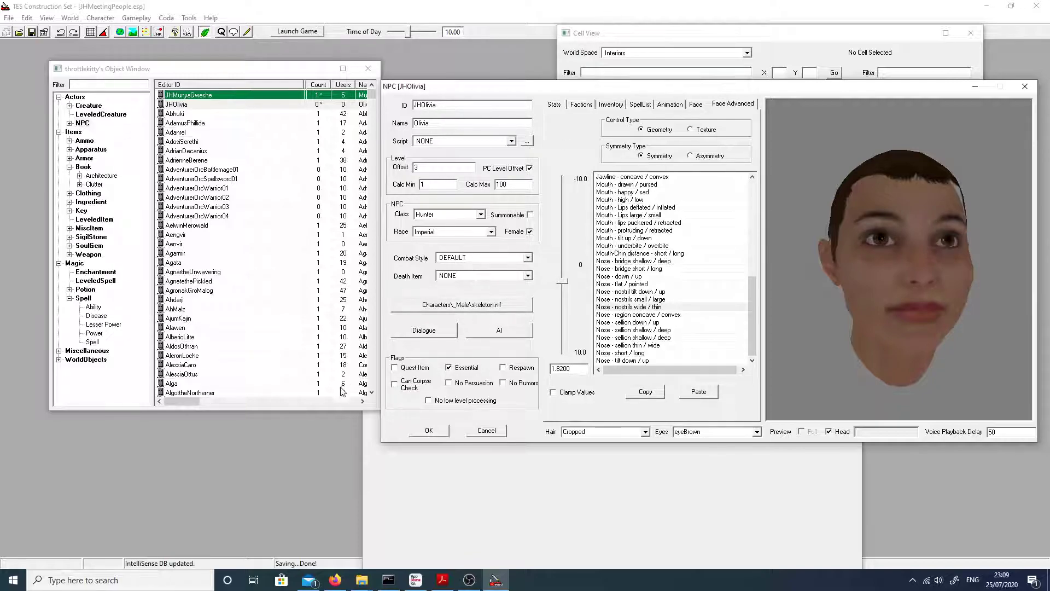
{"action": "left_click", "coordinate": [437, 435]}
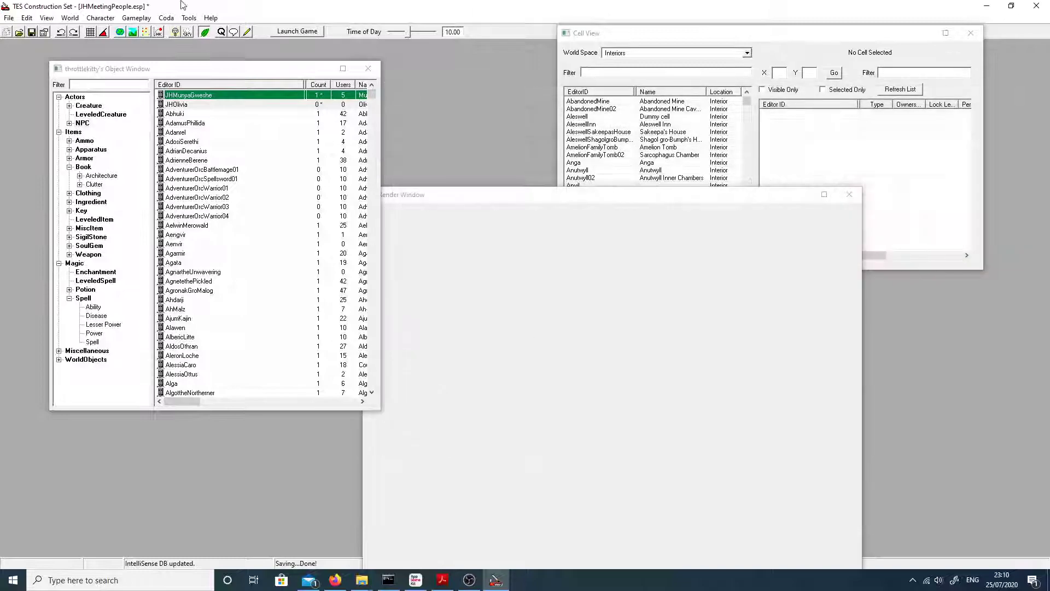
{"action": "left_click", "coordinate": [32, 33]}
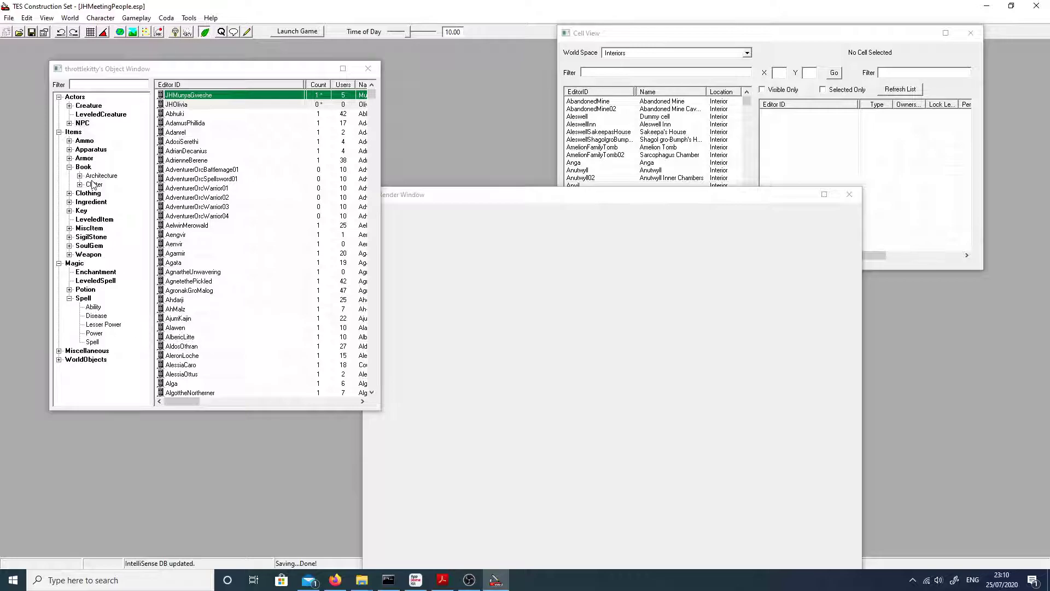
Uncover the full cell list and look through the interior cells from Anvil to Border Watch
{"action": "left_click_drag", "start_coordinate": [598, 194], "coordinate": [626, 178]}
{"action": "left_click", "coordinate": [632, 74]}
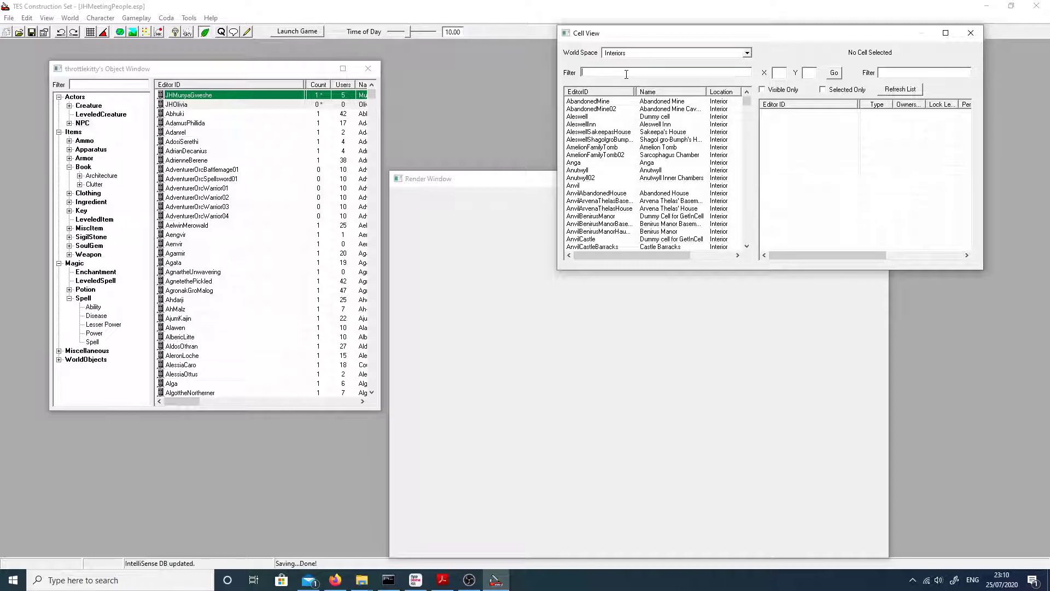
{"action": "left_click", "coordinate": [614, 53]}
{"action": "left_click", "coordinate": [614, 54]}
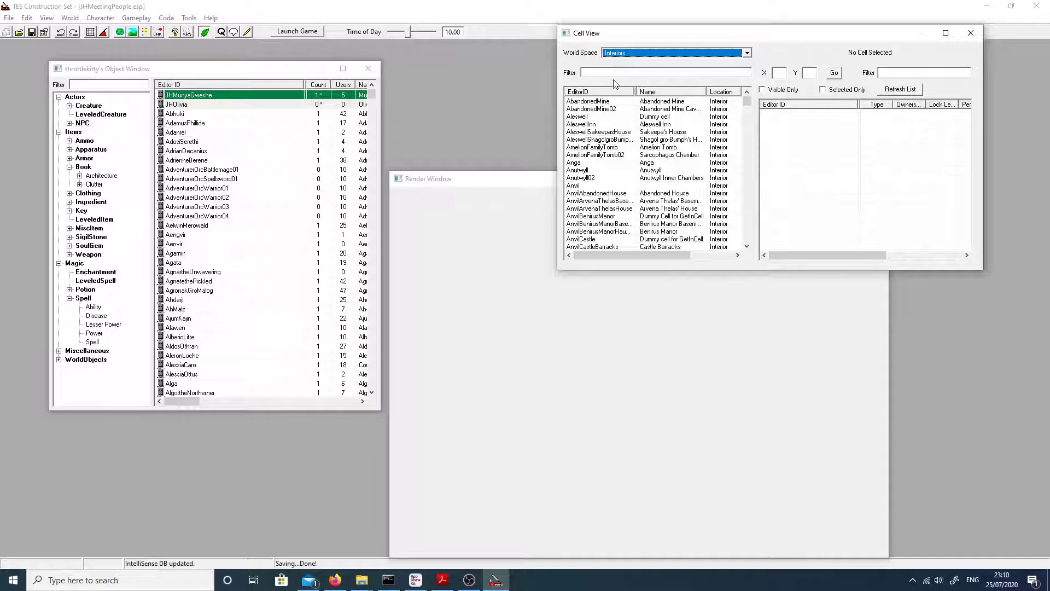
{"action": "left_click", "coordinate": [620, 72]}
{"action": "scroll", "coordinate": [635, 159], "scroll_direction": "down", "scroll_amount": 20}
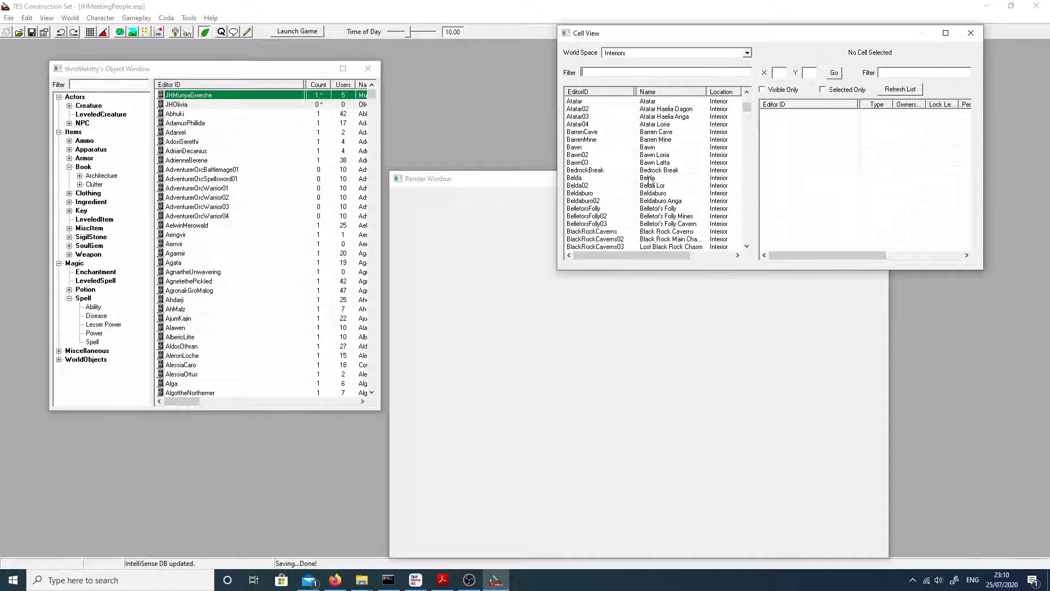
{"action": "scroll", "coordinate": [640, 176], "scroll_direction": "down", "scroll_amount": 12}
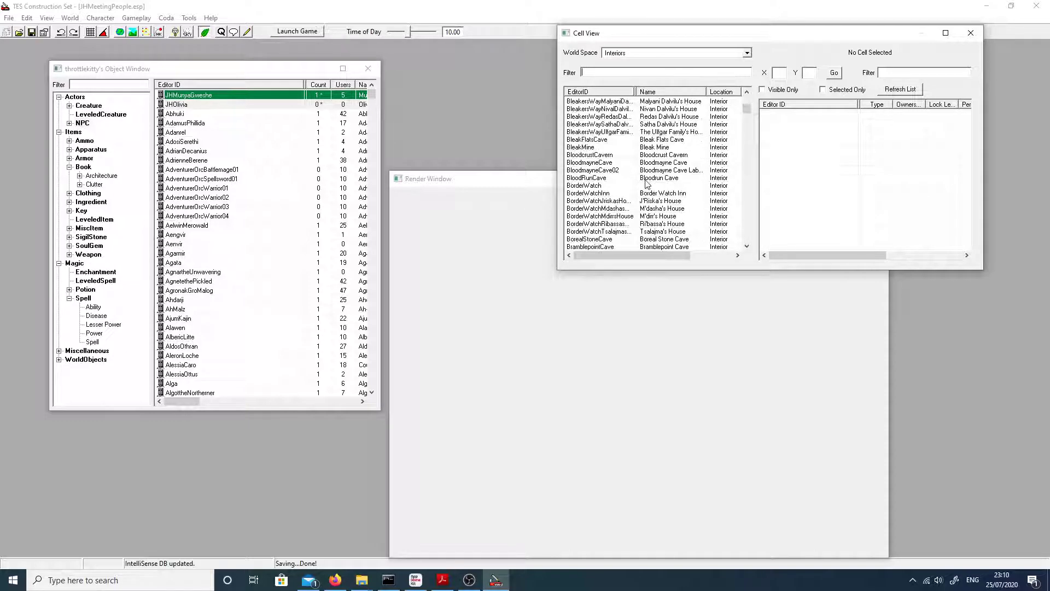
{"action": "scroll", "coordinate": [664, 176], "scroll_direction": "up", "scroll_amount": 13}
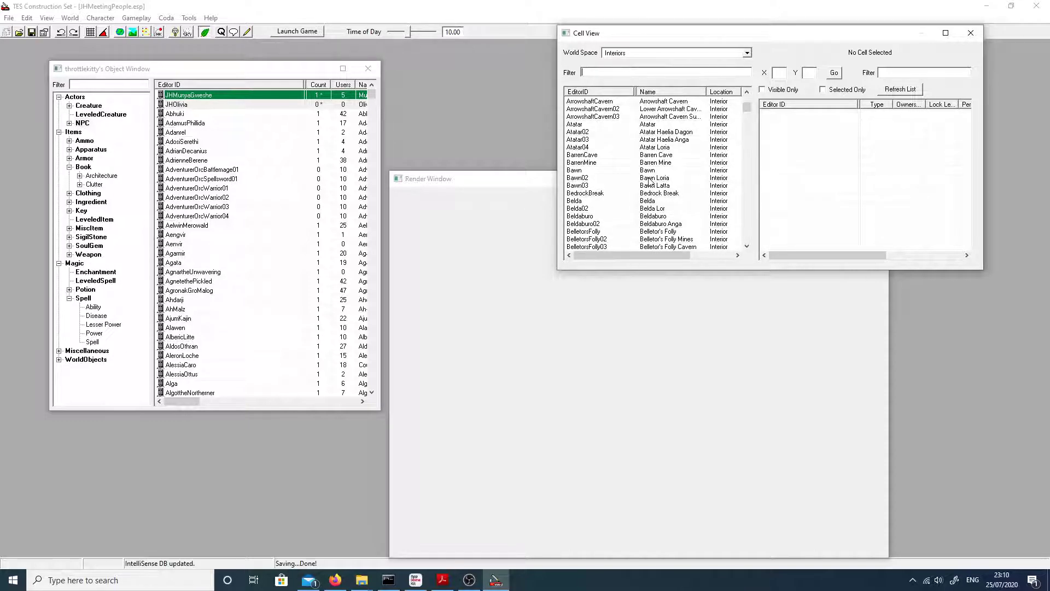
{"action": "scroll", "coordinate": [649, 180], "scroll_direction": "up", "scroll_amount": 10}
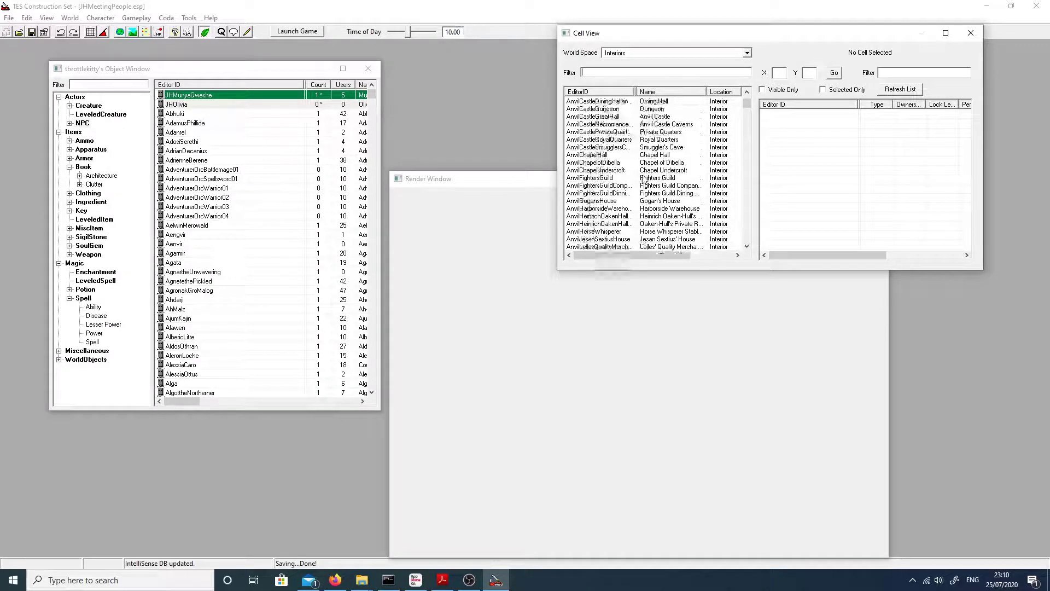
{"action": "scroll", "coordinate": [634, 186], "scroll_direction": "down", "scroll_amount": 7}
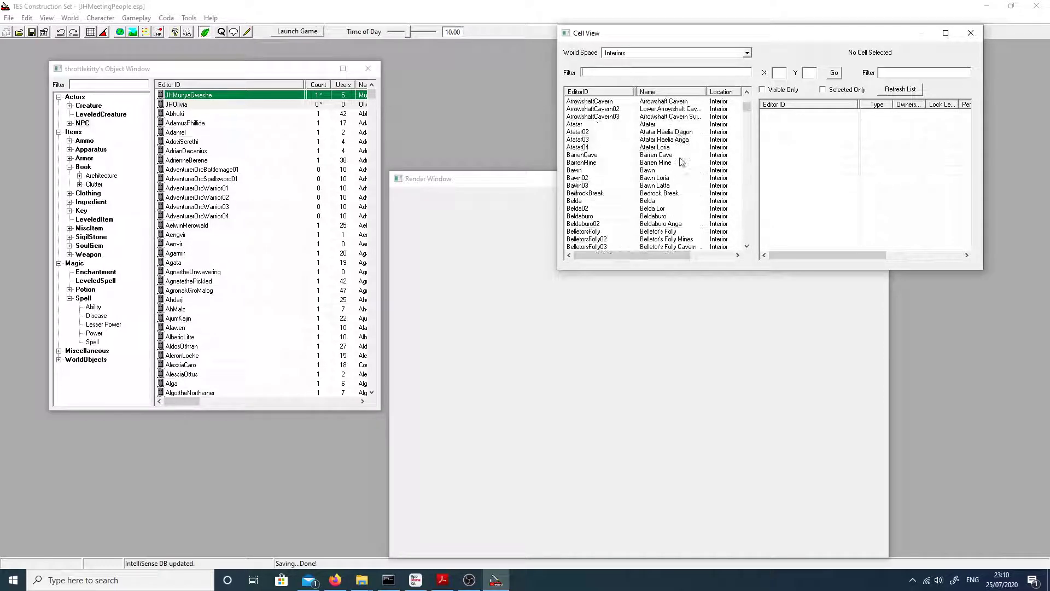
{"action": "scroll", "coordinate": [680, 159], "scroll_direction": "up", "scroll_amount": 3}
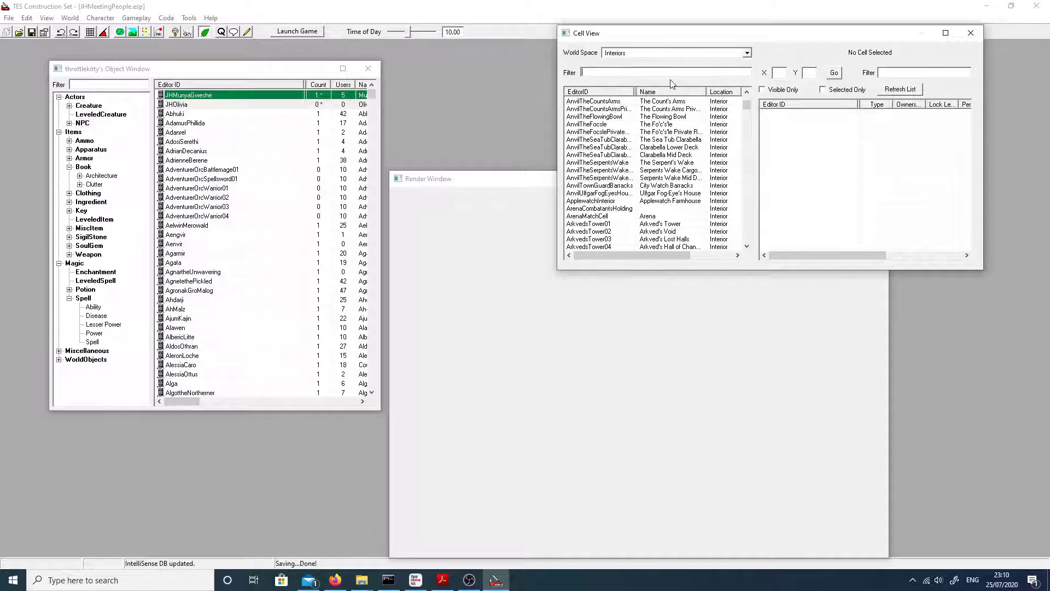
Filter the interior cells by "water", and review the matching waterfront cells and the available world spaces
{"action": "type", "text": "water"}
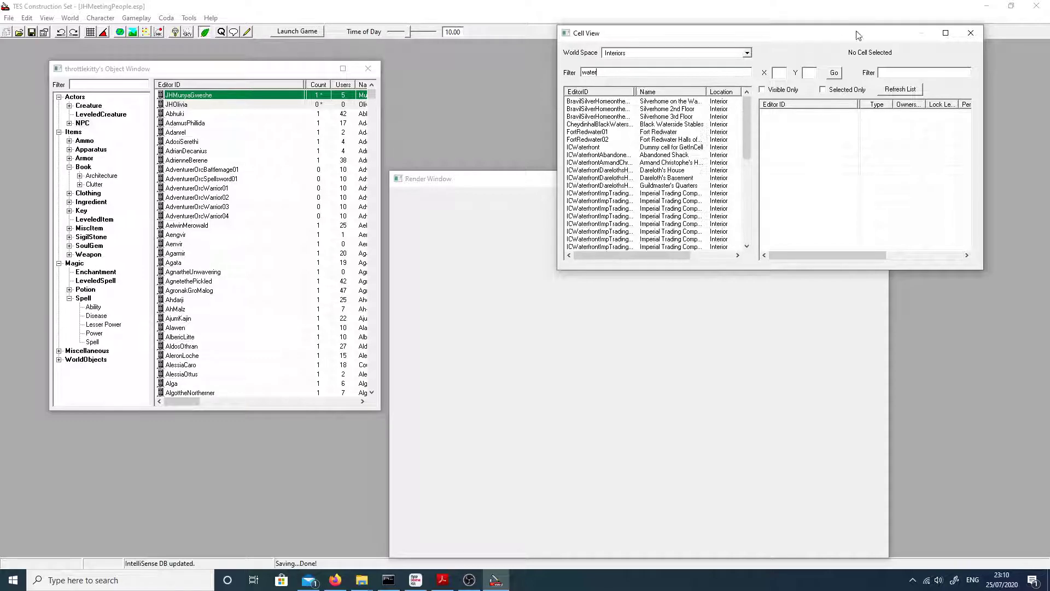
{"action": "left_click", "coordinate": [692, 53]}
{"action": "left_click", "coordinate": [604, 62]}
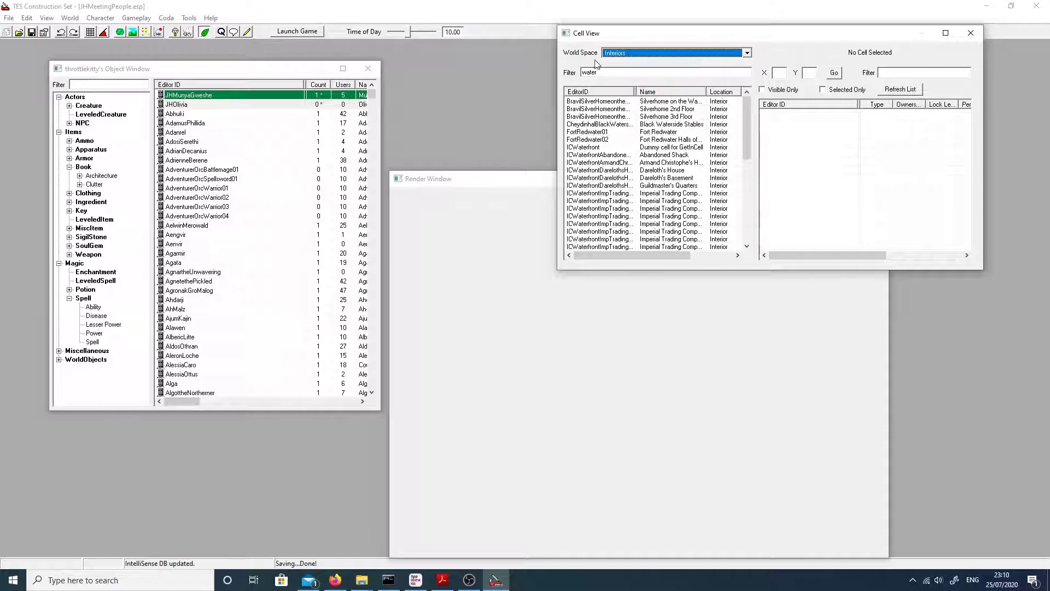
{"action": "left_click", "coordinate": [628, 53]}
{"action": "left_click", "coordinate": [621, 55]}
{"action": "left_click", "coordinate": [656, 54]}
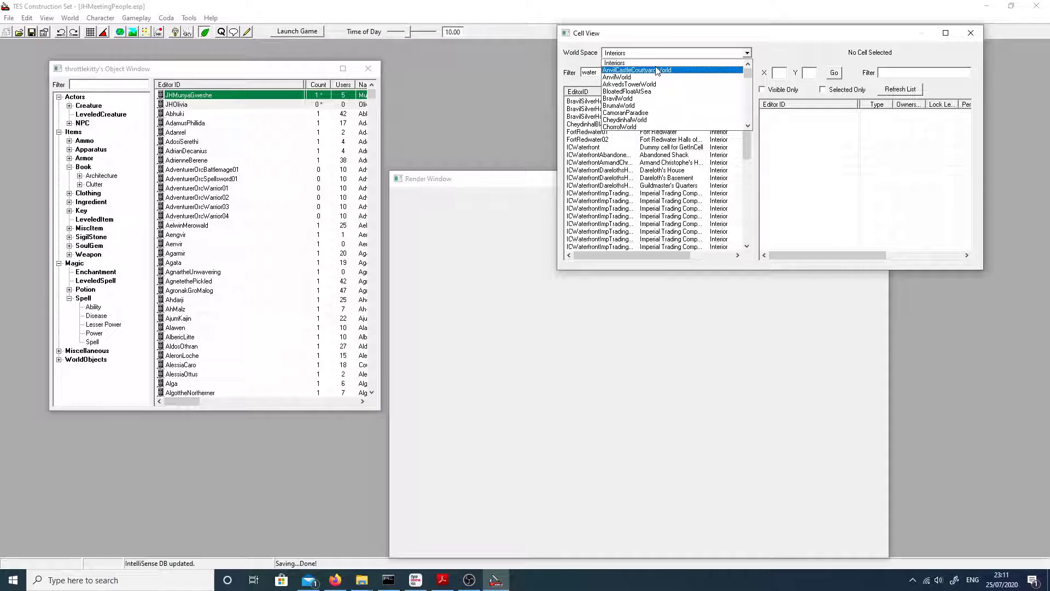
{"action": "left_click", "coordinate": [665, 53]}
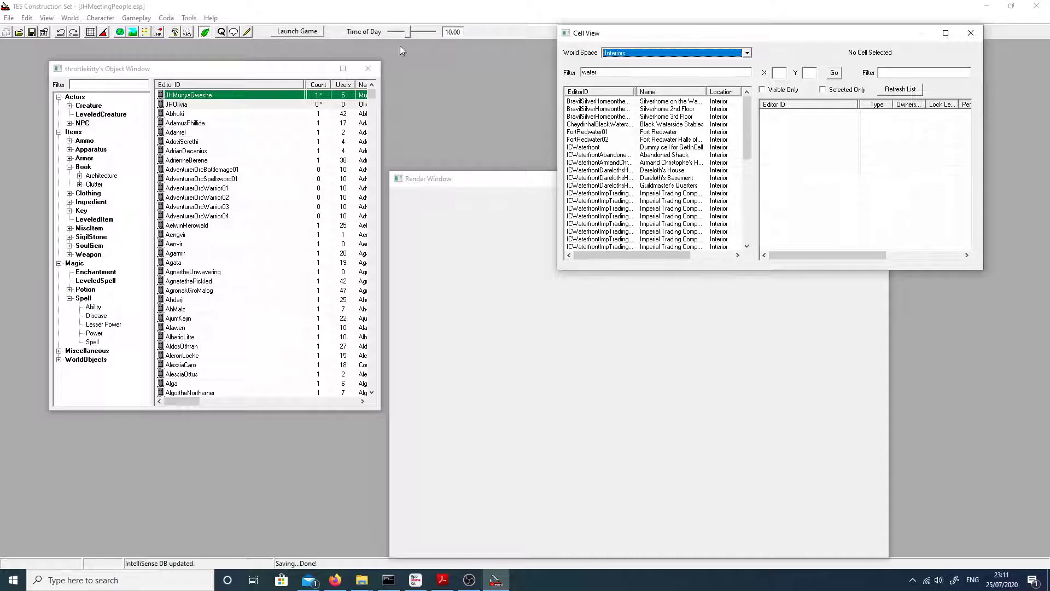
{"action": "left_click", "coordinate": [617, 53]}
{"action": "left_click", "coordinate": [618, 55]}
{"action": "scroll", "coordinate": [672, 137], "scroll_direction": "down", "scroll_amount": 6}
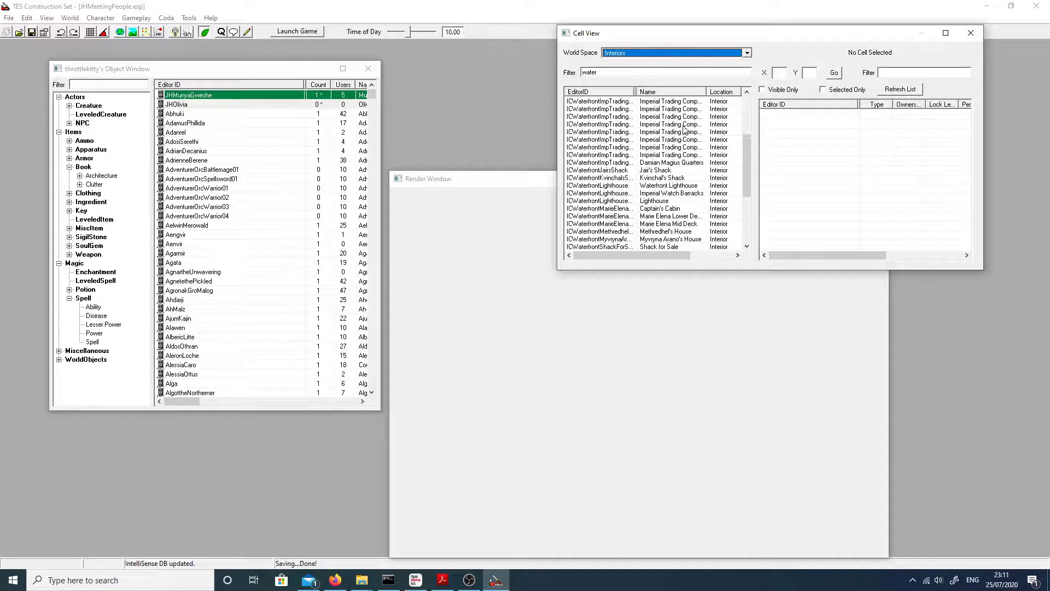
{"action": "scroll", "coordinate": [678, 155], "scroll_direction": "up", "scroll_amount": 6}
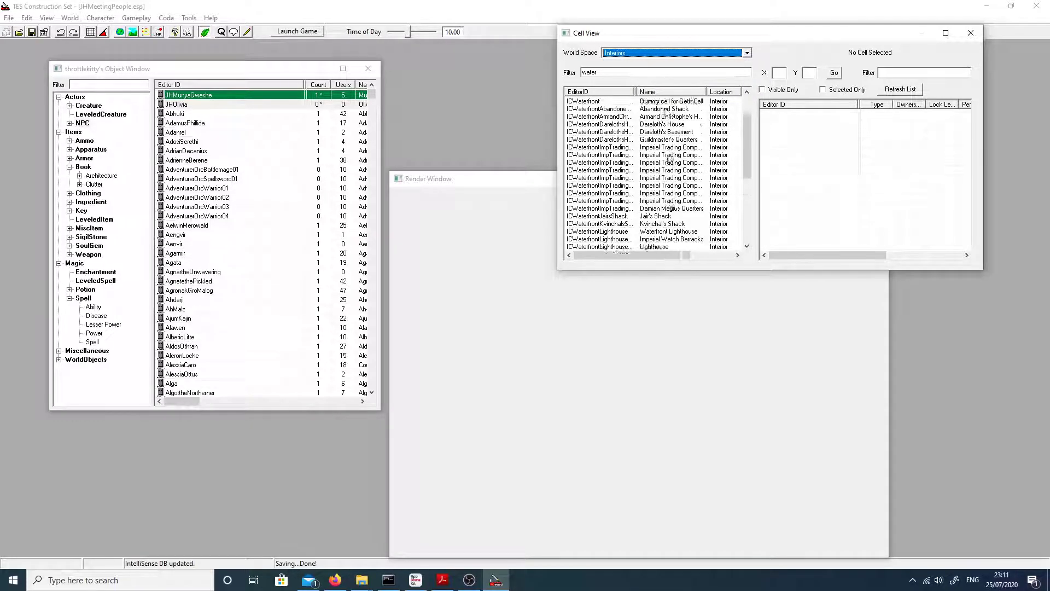
{"action": "key", "text": "Tab"}
Switch the Cell View to the AnvilWorld world space and clear the cell filter
{"action": "left_click", "coordinate": [627, 54]}
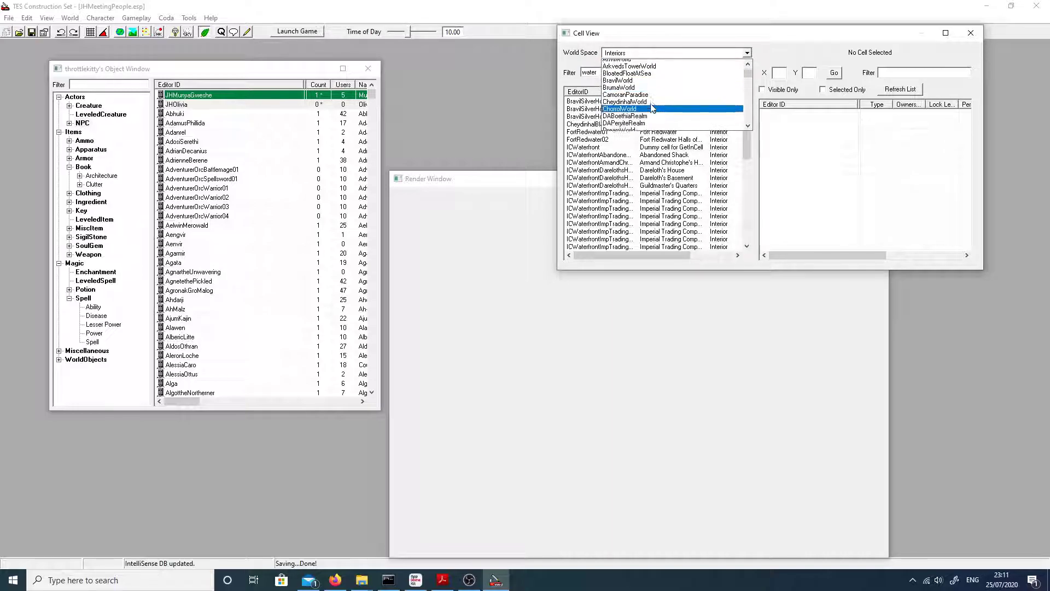
{"action": "left_click", "coordinate": [629, 77]}
{"action": "double_click", "coordinate": [623, 72]}
{"action": "key", "text": "BackSpace"}
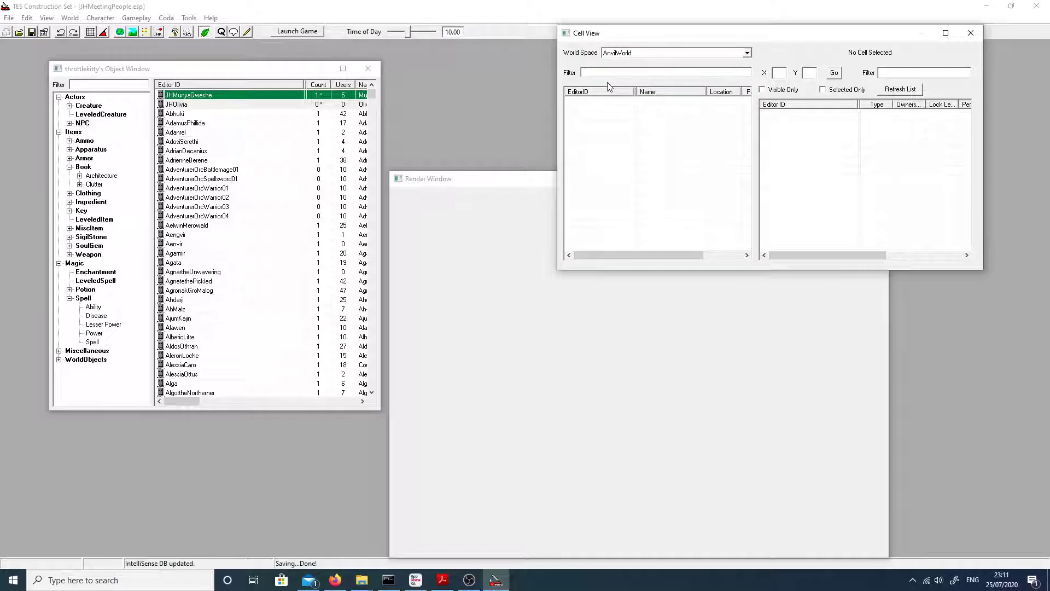
Look through the available world spaces and switch the Cell View to the Tamriel world space
{"action": "left_click", "coordinate": [746, 53]}
{"action": "scroll", "coordinate": [689, 100], "scroll_direction": "down", "scroll_amount": 2}
{"action": "scroll", "coordinate": [662, 121], "scroll_direction": "down", "scroll_amount": 1}
{"action": "scroll", "coordinate": [659, 122], "scroll_direction": "down", "scroll_amount": 1}
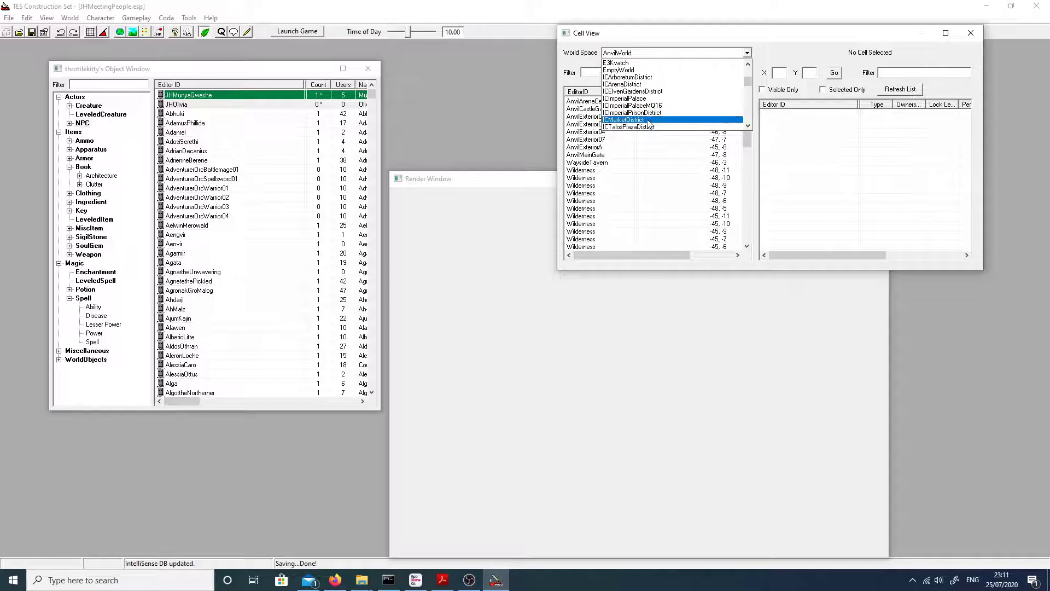
{"action": "scroll", "coordinate": [648, 118], "scroll_direction": "down", "scroll_amount": 3}
{"action": "scroll", "coordinate": [648, 112], "scroll_direction": "down", "scroll_amount": 2}
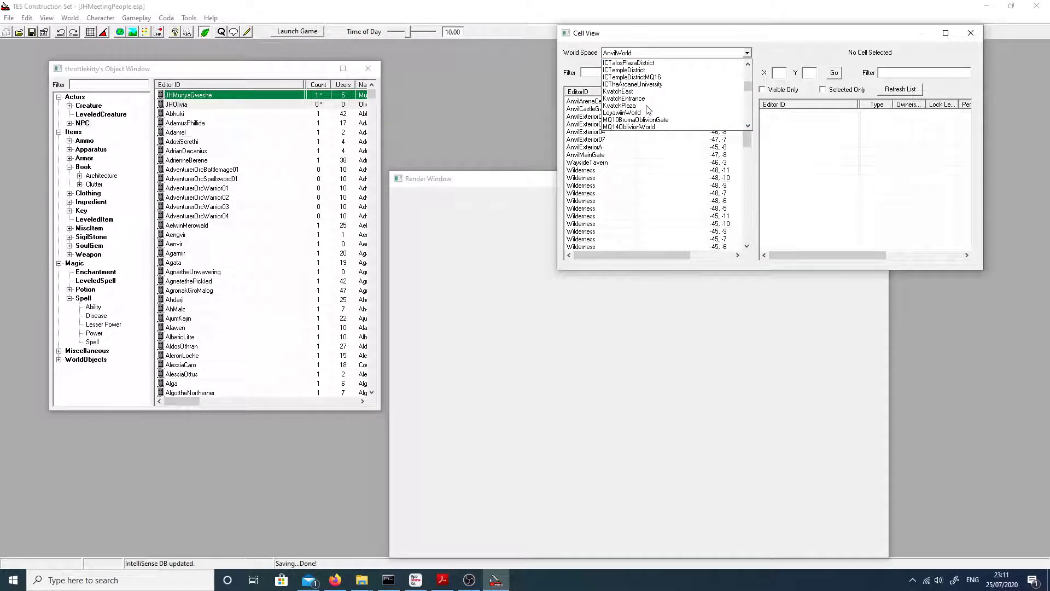
{"action": "left_click", "coordinate": [614, 54]}
{"action": "left_click", "coordinate": [615, 54]}
{"action": "scroll", "coordinate": [628, 82], "scroll_direction": "down", "scroll_amount": 3}
{"action": "scroll", "coordinate": [629, 97], "scroll_direction": "down", "scroll_amount": 12}
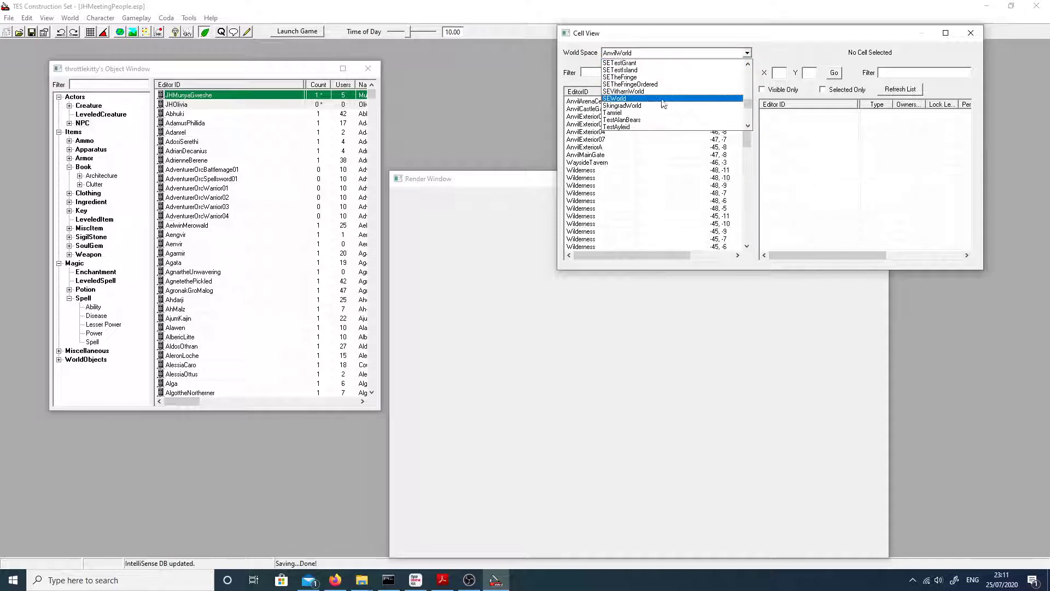
{"action": "left_click", "coordinate": [638, 112]}
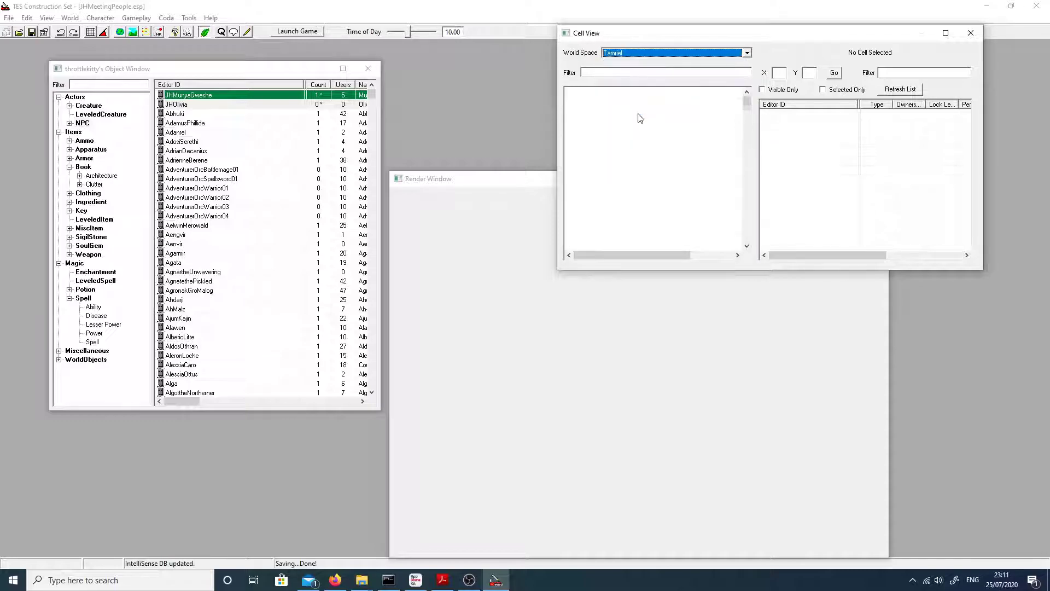
Filter the Tamriel cells by "waterfront", load ICWaterfront03 and find the cobbled ground among the shacks in neighbouring ICWaterfront02
{"action": "left_click", "coordinate": [662, 73]}
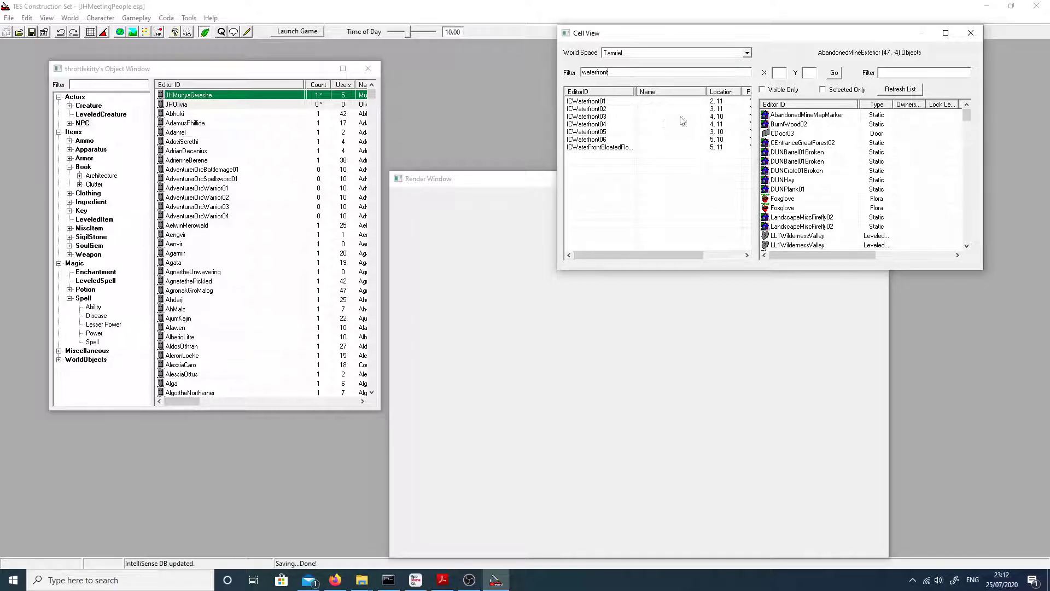
{"action": "double_click", "coordinate": [593, 117]}
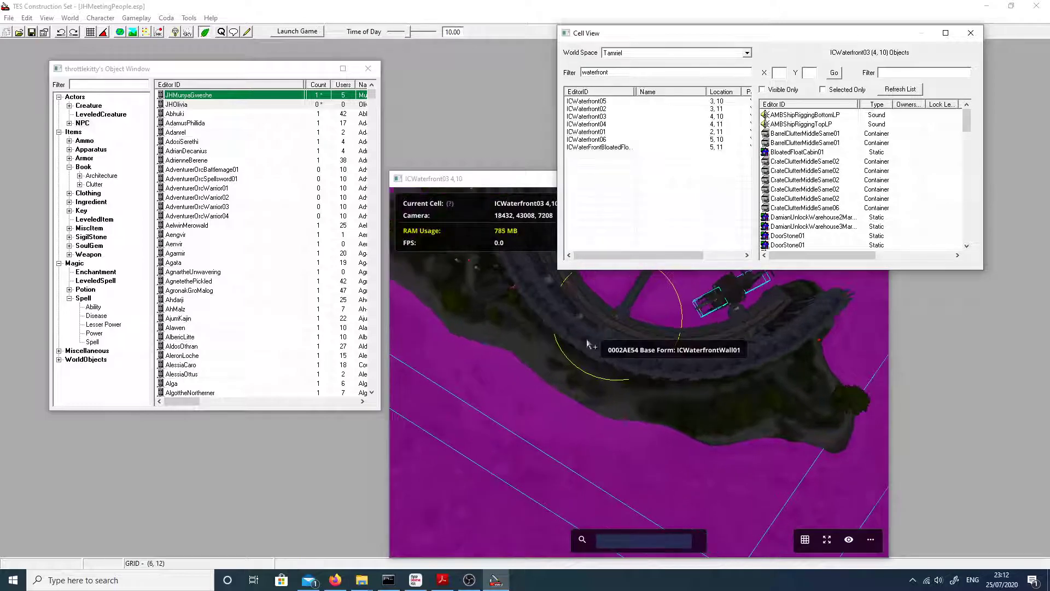
{"action": "middle_click_drag", "start_coordinate": [586, 343], "coordinate": [646, 406]}
{"action": "scroll", "coordinate": [688, 345], "scroll_direction": "up", "scroll_amount": 1}
{"action": "middle_click_drag", "start_coordinate": [684, 346], "coordinate": [684, 402], "text": "shift"}
{"action": "scroll", "coordinate": [685, 402], "scroll_direction": "up", "scroll_amount": 3}
{"action": "scroll", "coordinate": [684, 402], "scroll_direction": "up", "scroll_amount": 2}
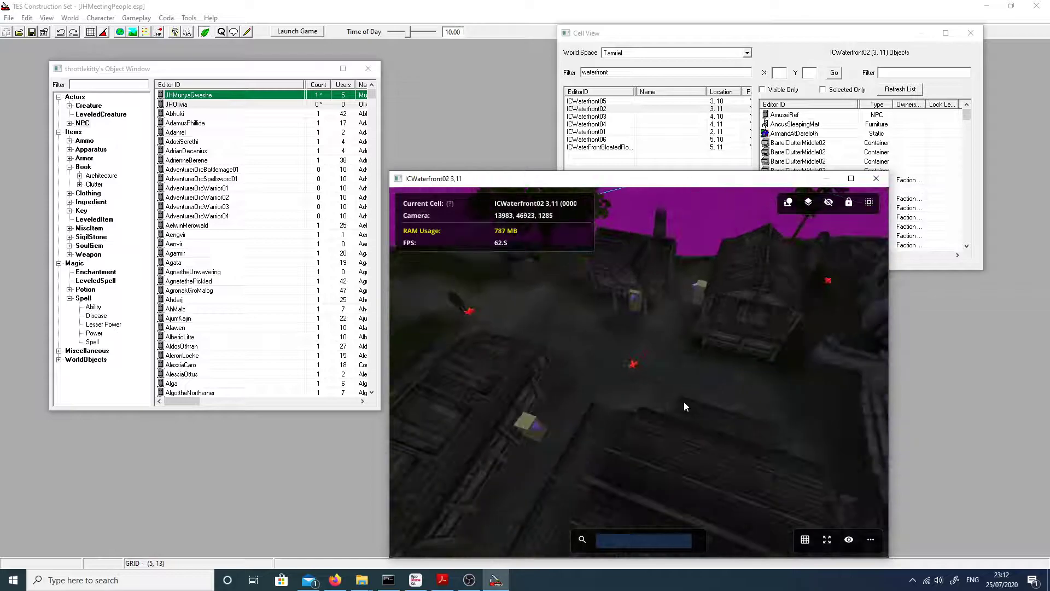
{"action": "scroll", "coordinate": [684, 402], "scroll_direction": "up", "scroll_amount": 5}
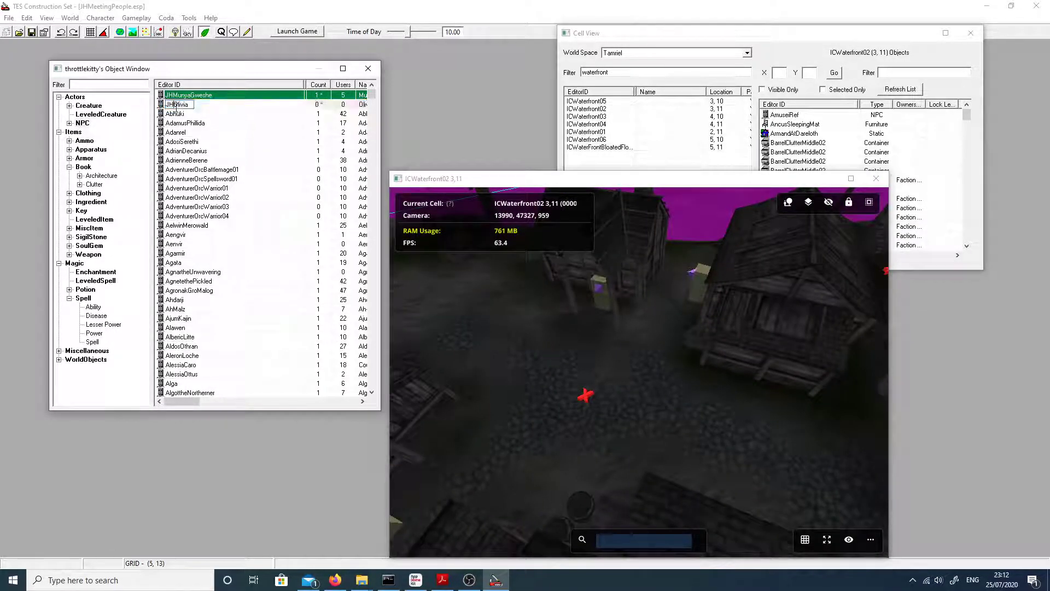
Place JHOlivia on the cobbles in ICWaterfront02 beside the red marker, at about X 13790, Y 47699, and drop her to the ground
{"action": "left_click_drag", "start_coordinate": [175, 105], "coordinate": [652, 393]}
{"action": "middle_click_drag", "start_coordinate": [628, 378], "coordinate": [662, 403], "text": "shift"}
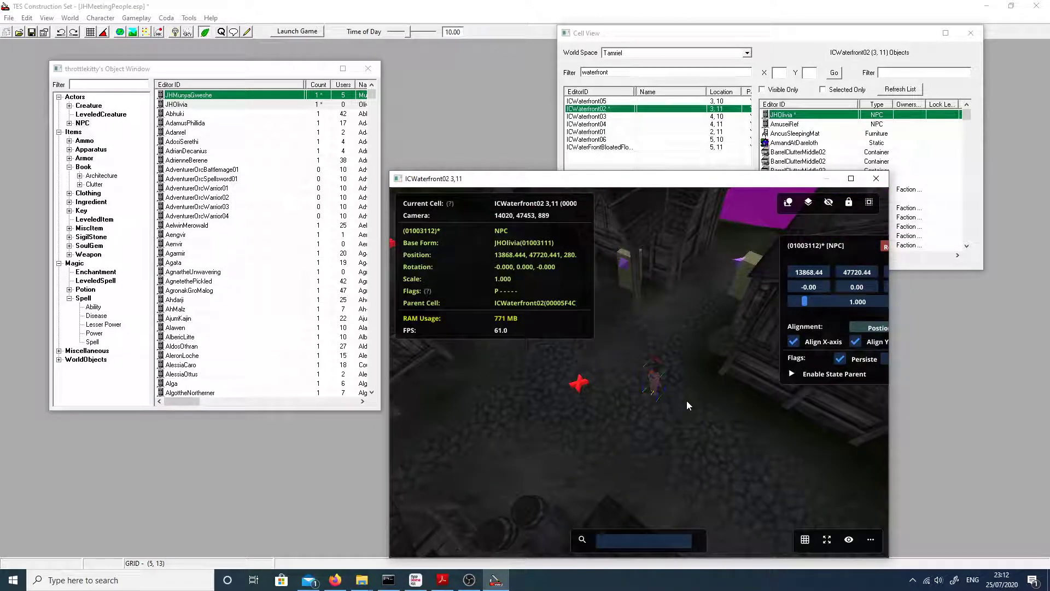
{"action": "left_click_drag", "start_coordinate": [655, 375], "coordinate": [626, 328]}
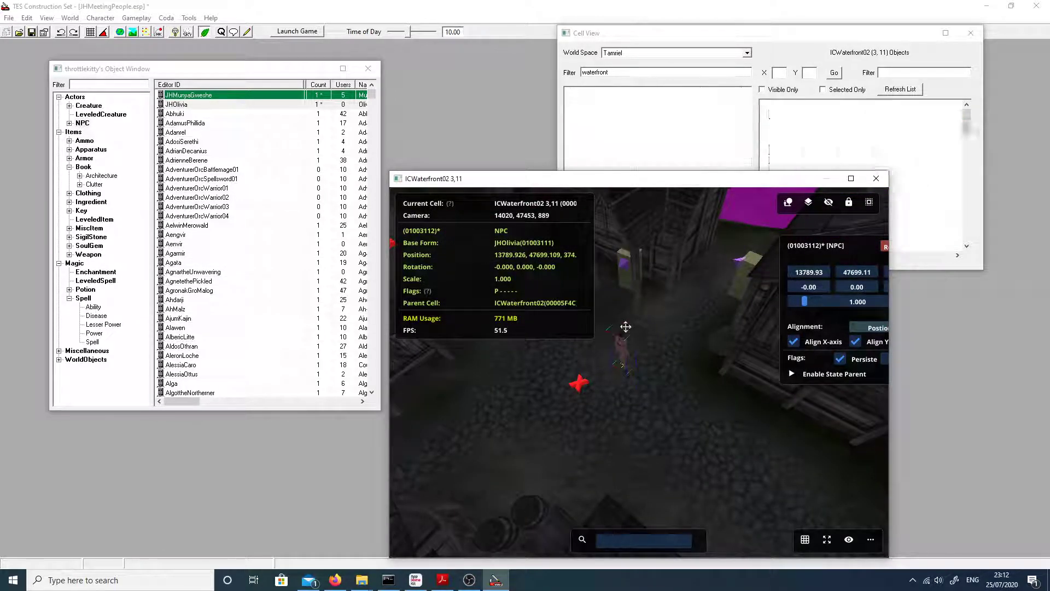
{"action": "key", "text": "f"}
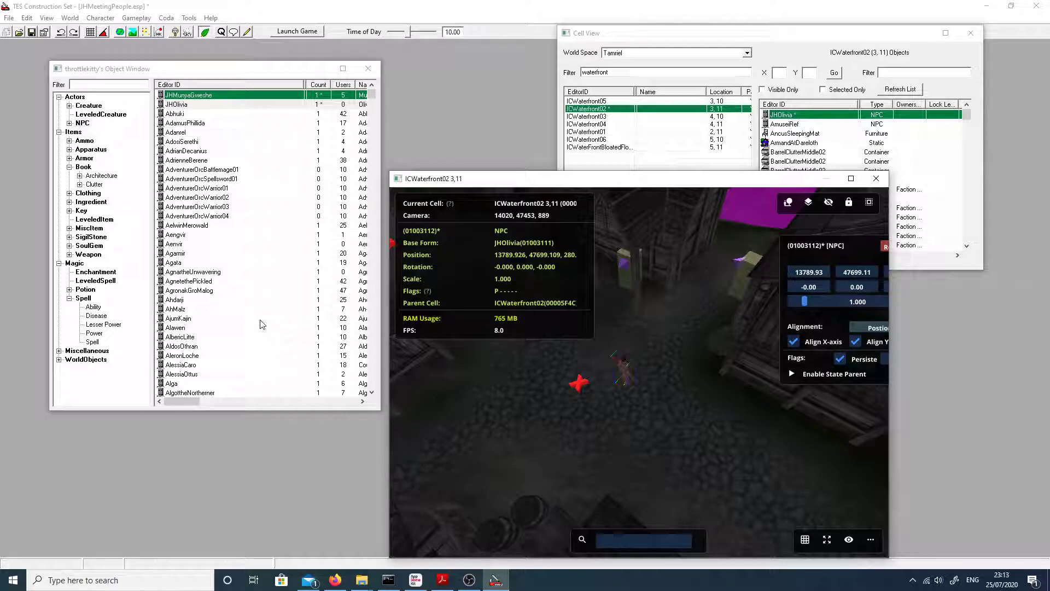
{"action": "left_click", "coordinate": [647, 390]}
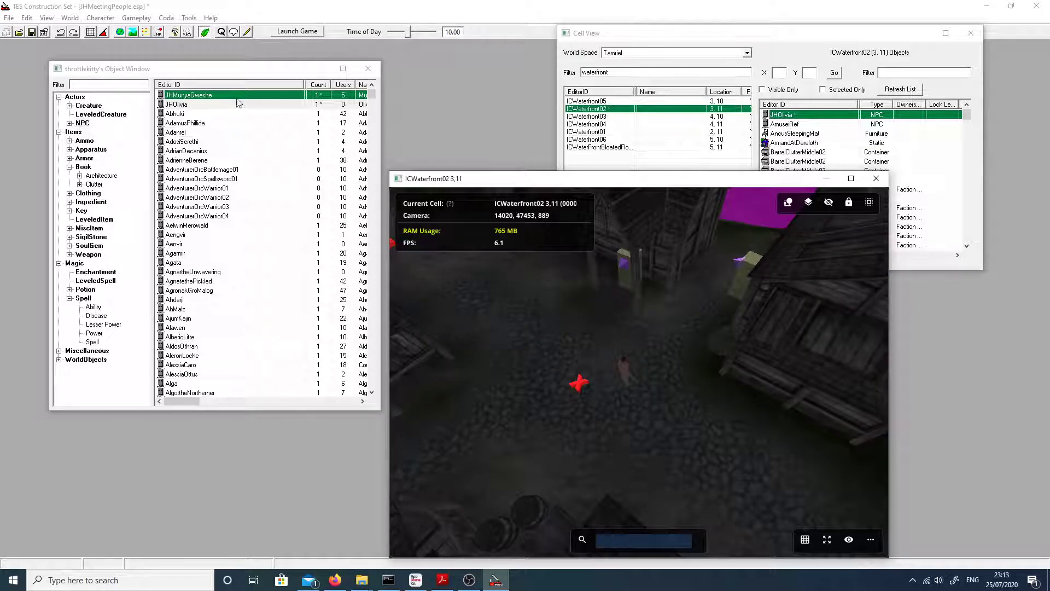
Save the plugin, minimize the Construction Set and open the Oblivion launcher from the desktop
{"action": "left_click", "coordinate": [30, 31]}
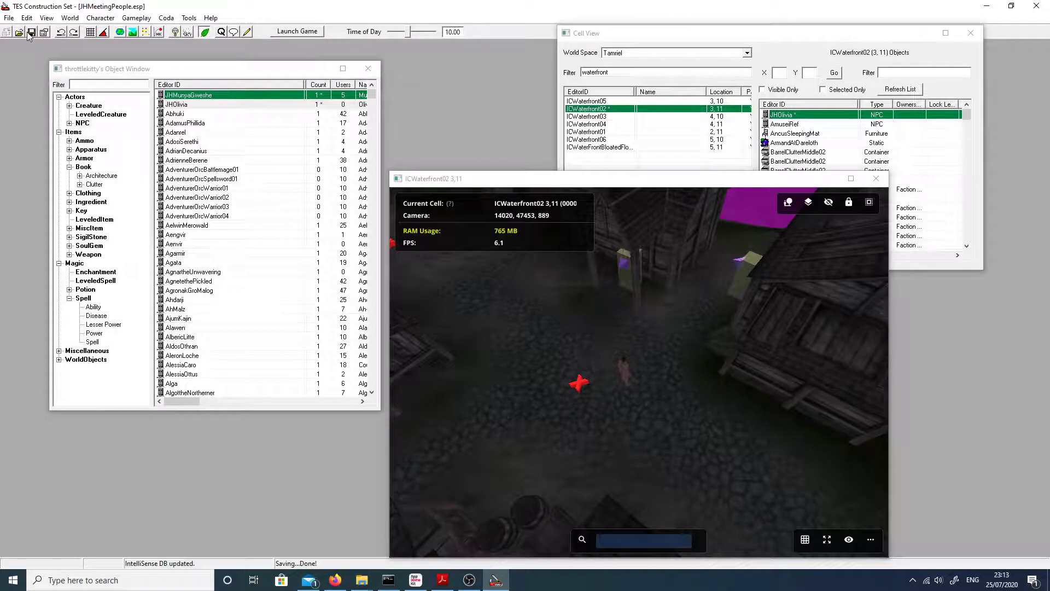
{"action": "left_click", "coordinate": [987, 6]}
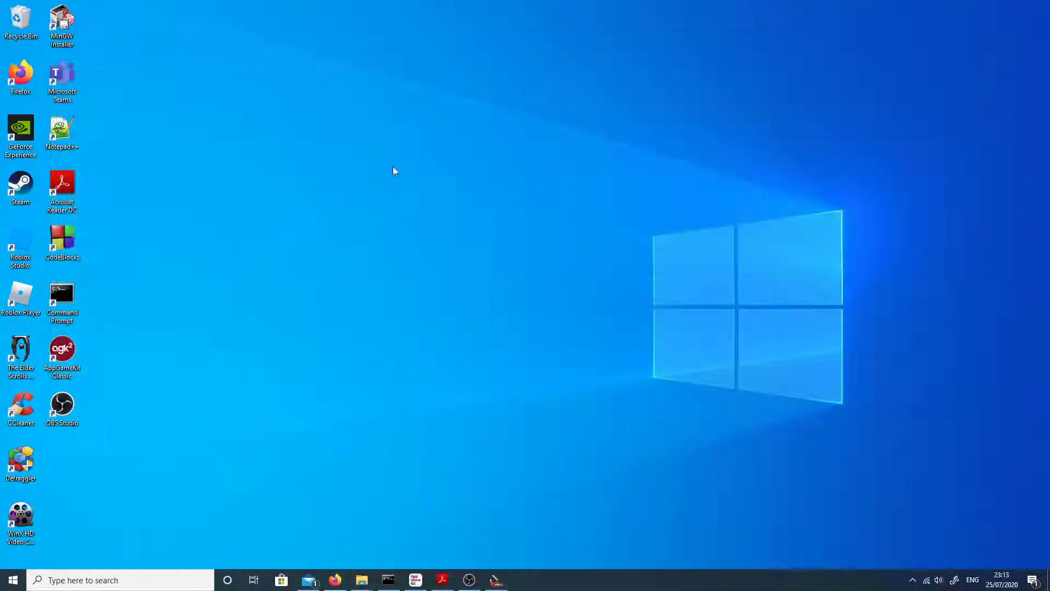
{"action": "double_click", "coordinate": [11, 345]}
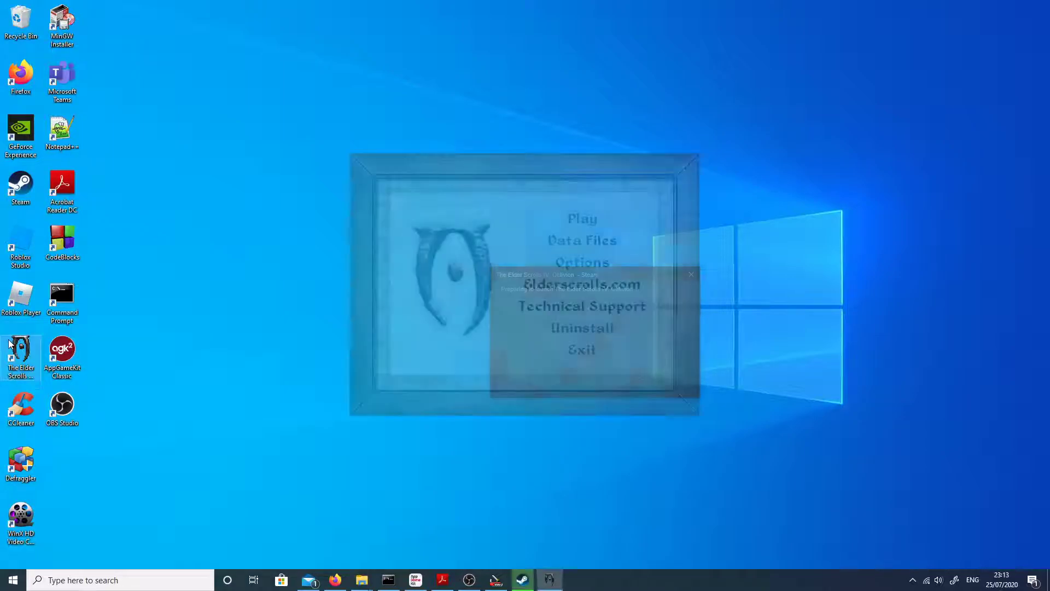
Find JHMeetingPeople.esp in the launcher's data files, accept the list and start the game
{"action": "left_click", "coordinate": [629, 241]}
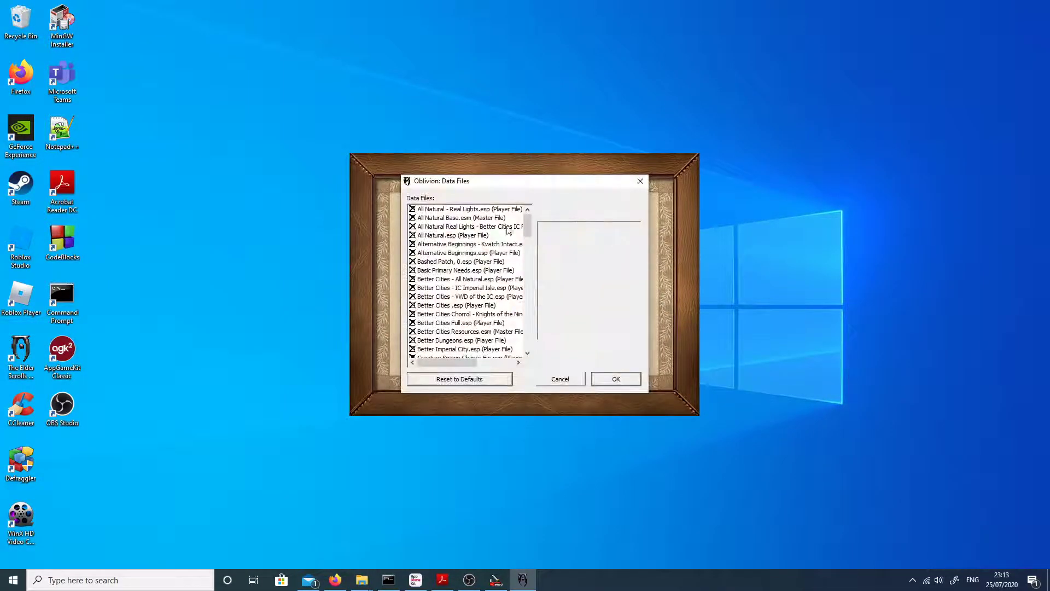
{"action": "left_click_drag", "start_coordinate": [527, 224], "coordinate": [532, 280]}
{"action": "left_click", "coordinate": [503, 271]}
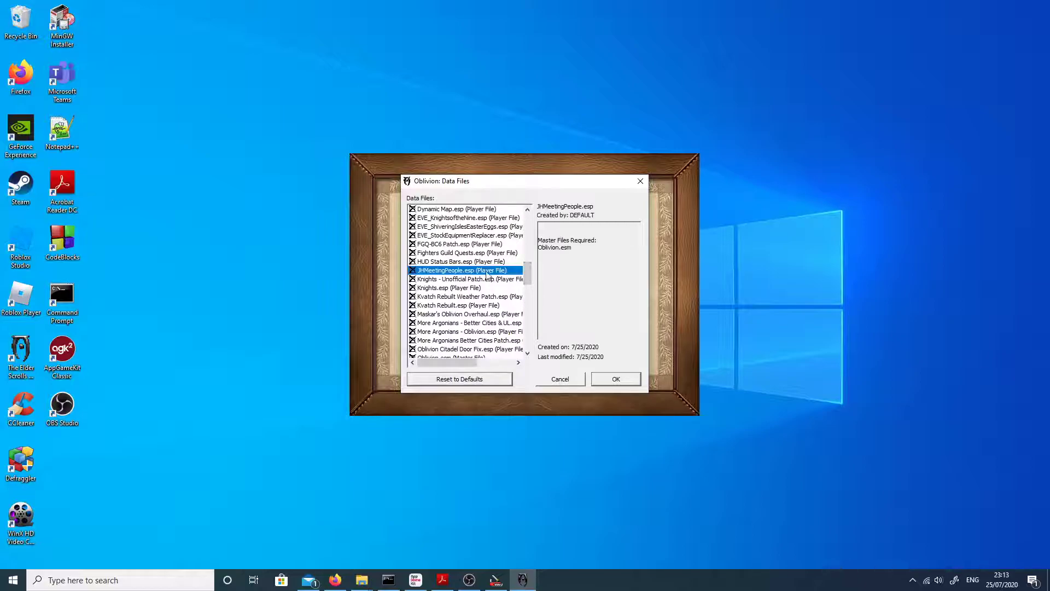
{"action": "left_click", "coordinate": [606, 380]}
{"action": "left_click", "coordinate": [600, 222]}
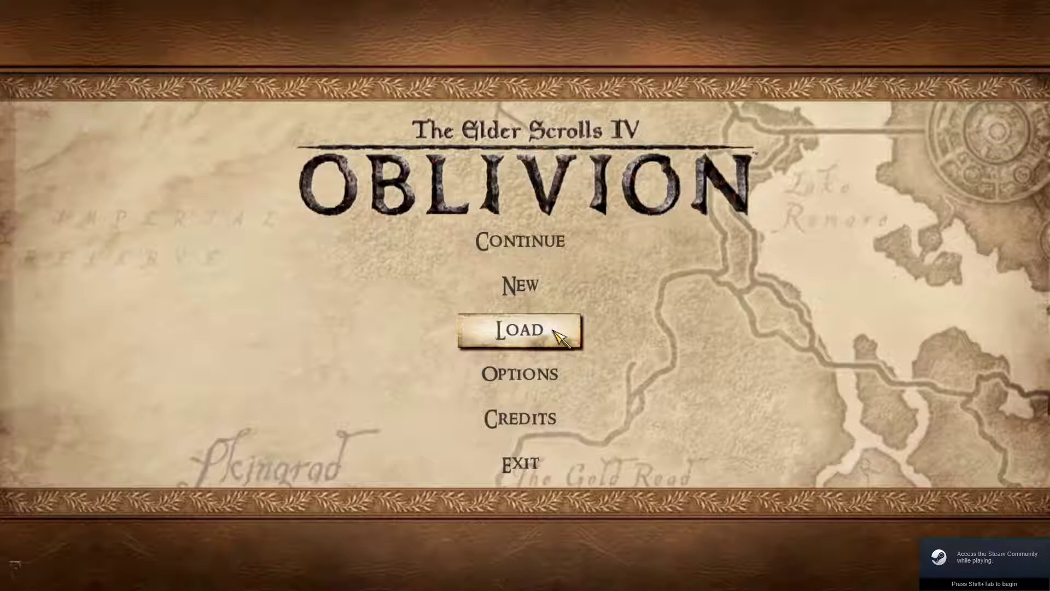
Load the Level 26 saved game Save 7901
{"action": "left_click", "coordinate": [558, 335]}
{"action": "left_click", "coordinate": [353, 173]}
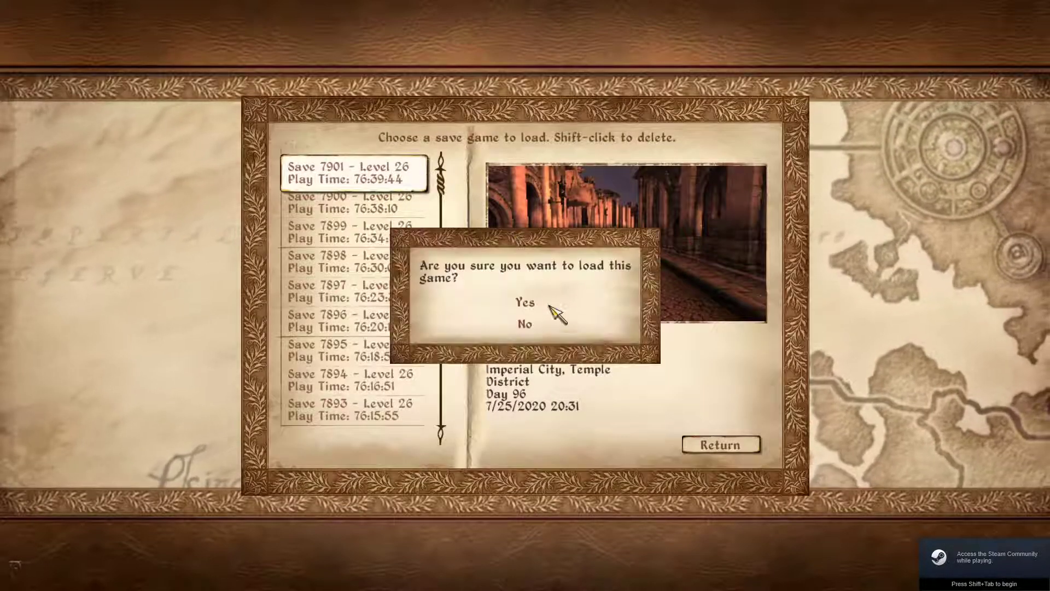
{"action": "left_click", "coordinate": [532, 306]}
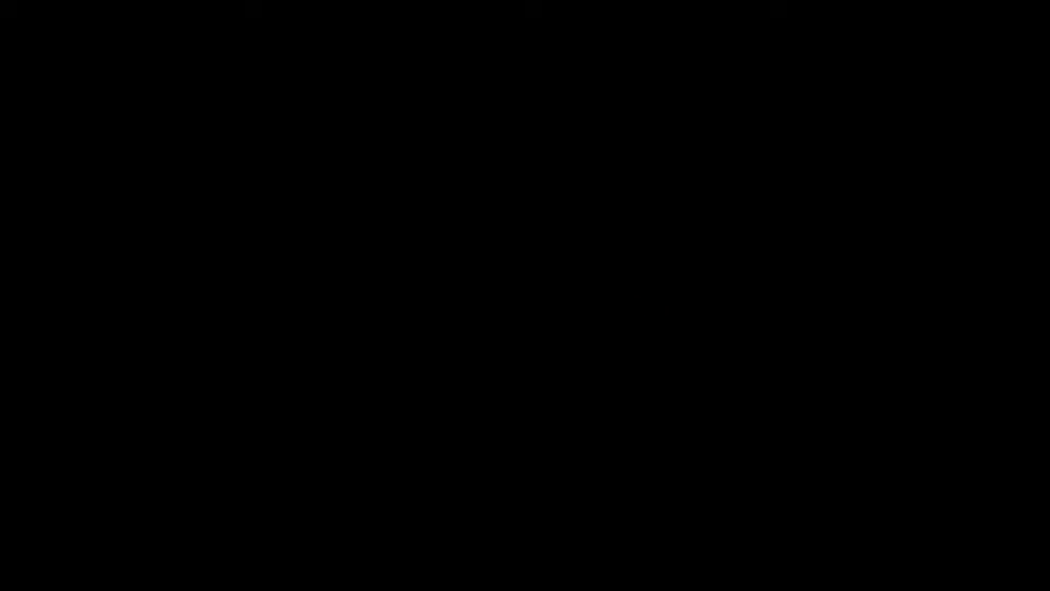
Open the world map and fast travel to the Imperial City Waterfront
{"action": "key", "text": "w"}
{"action": "key", "text": "Tab"}
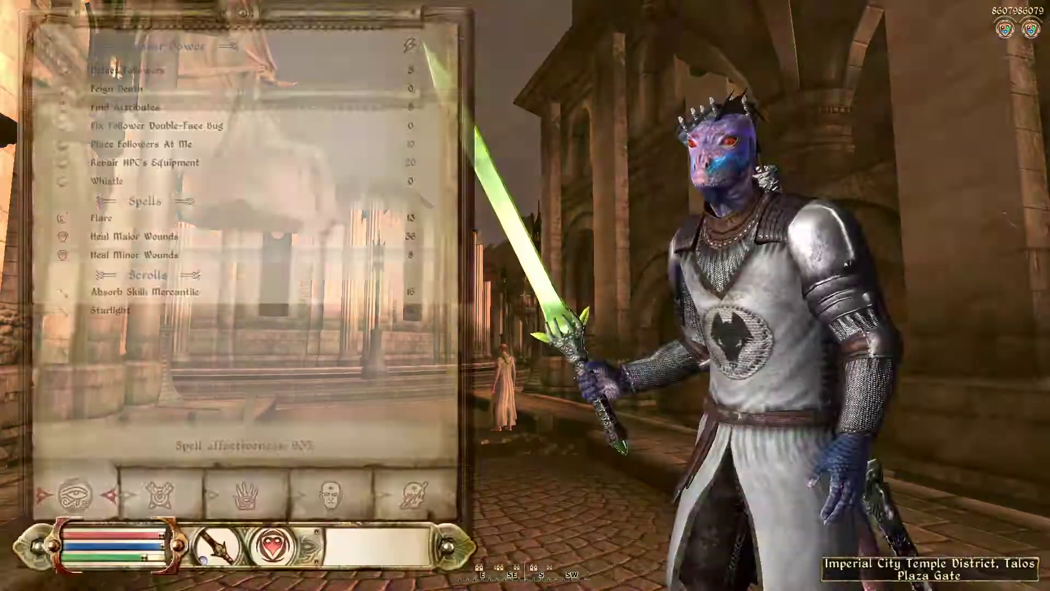
{"action": "key", "text": "F4"}
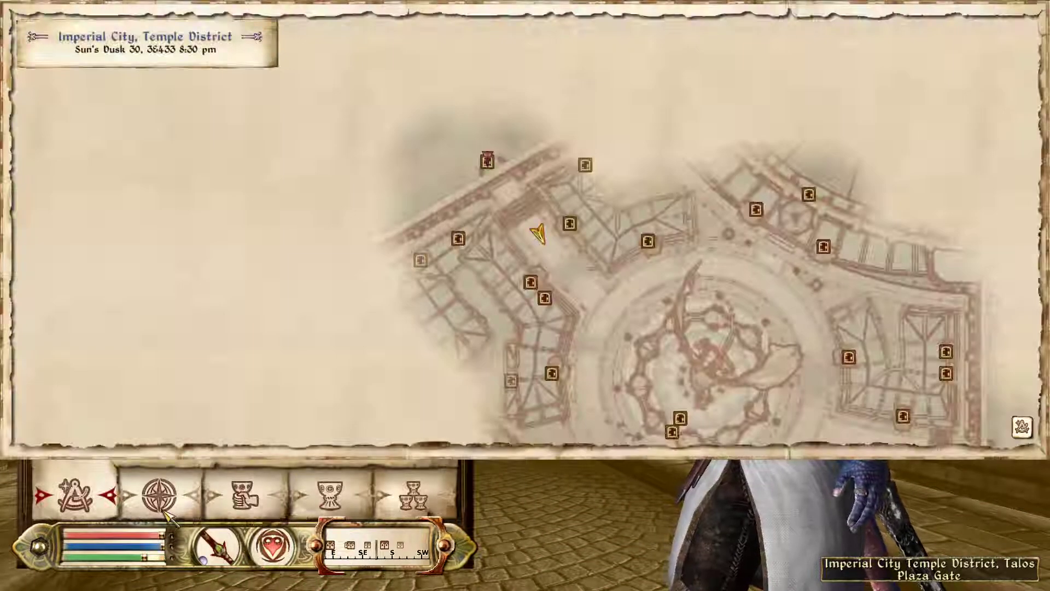
{"action": "left_click", "coordinate": [160, 498]}
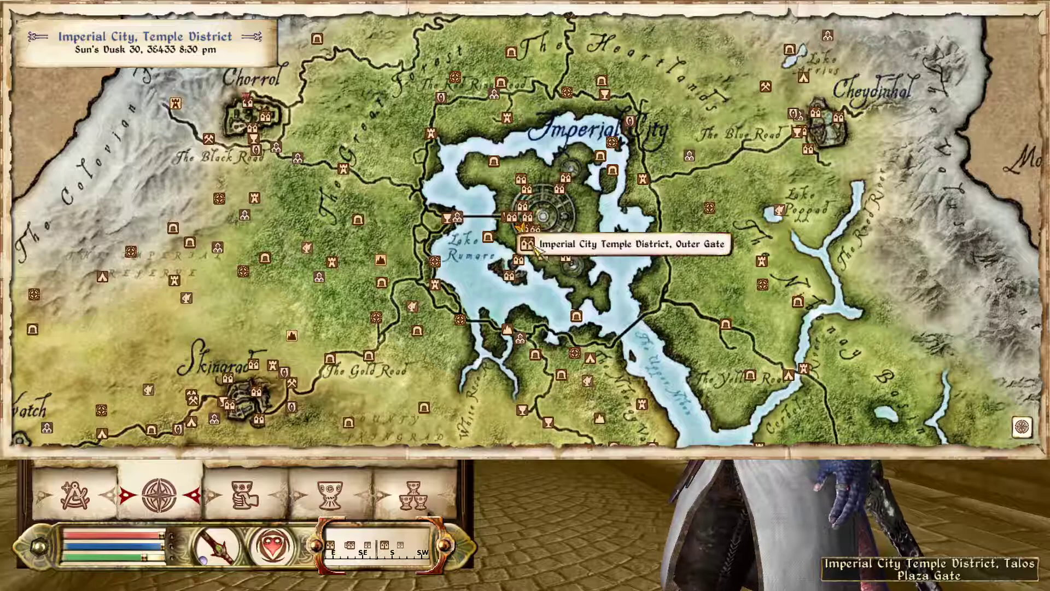
{"action": "left_click", "coordinate": [510, 277]}
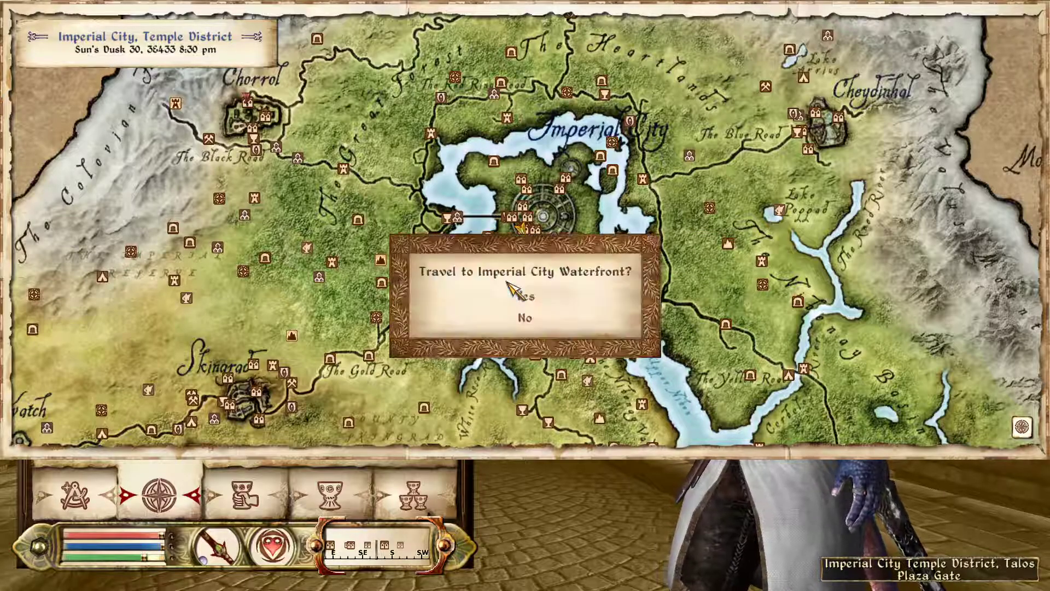
{"action": "left_click", "coordinate": [521, 295]}
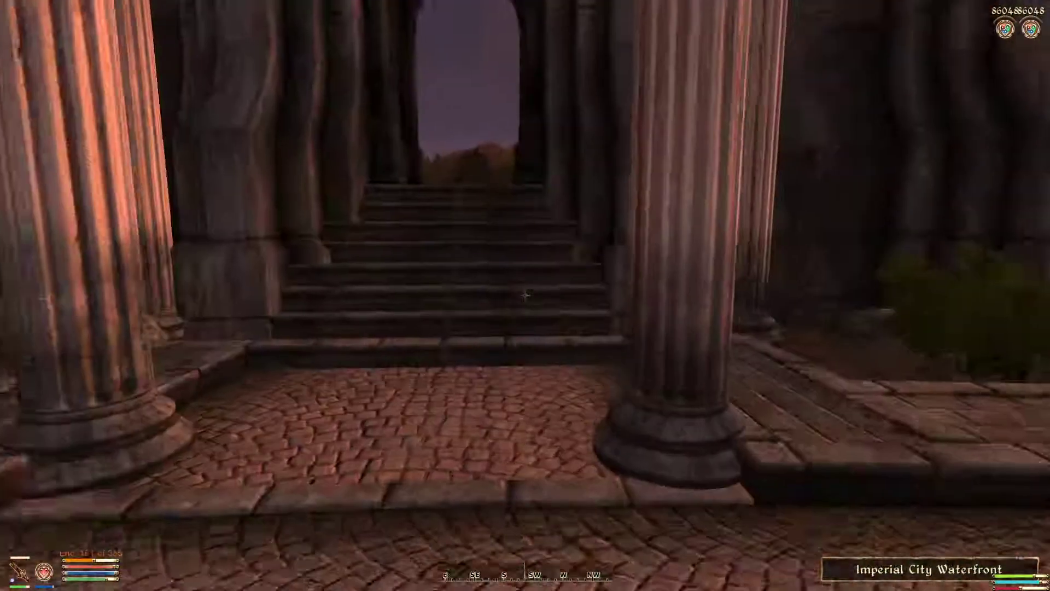
Walk through the Waterfront shacks to Olivia beside the well
{"action": "key", "text": "w"}
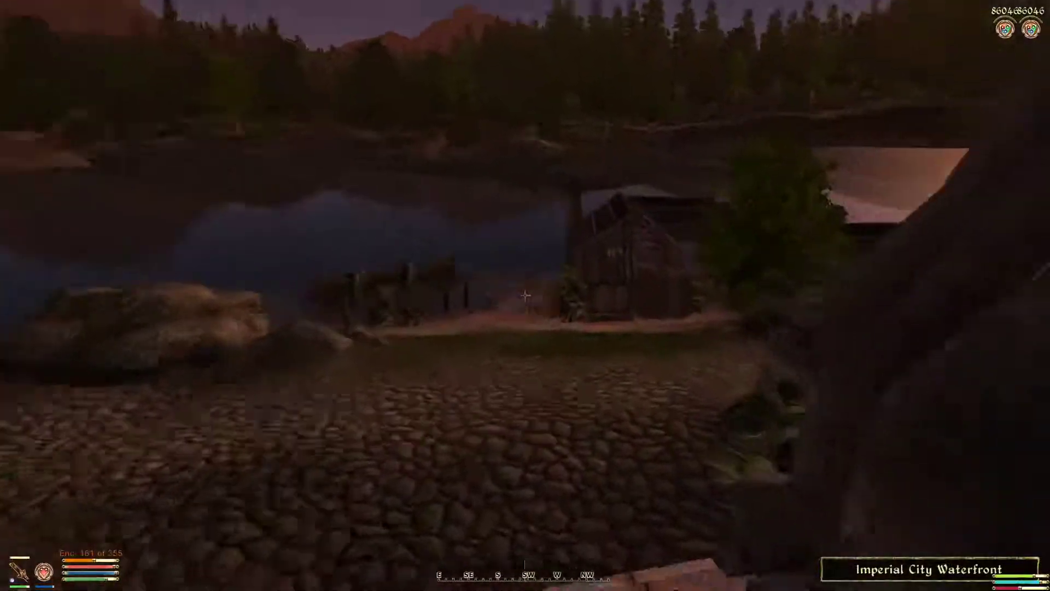
{"action": "key", "text": "w"}
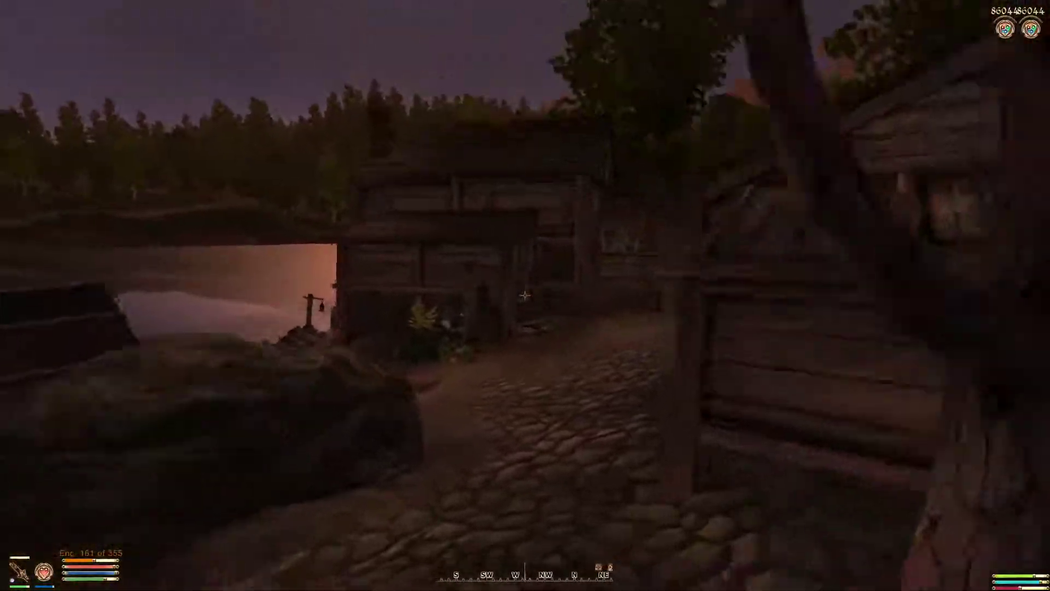
{"action": "key", "text": "w"}
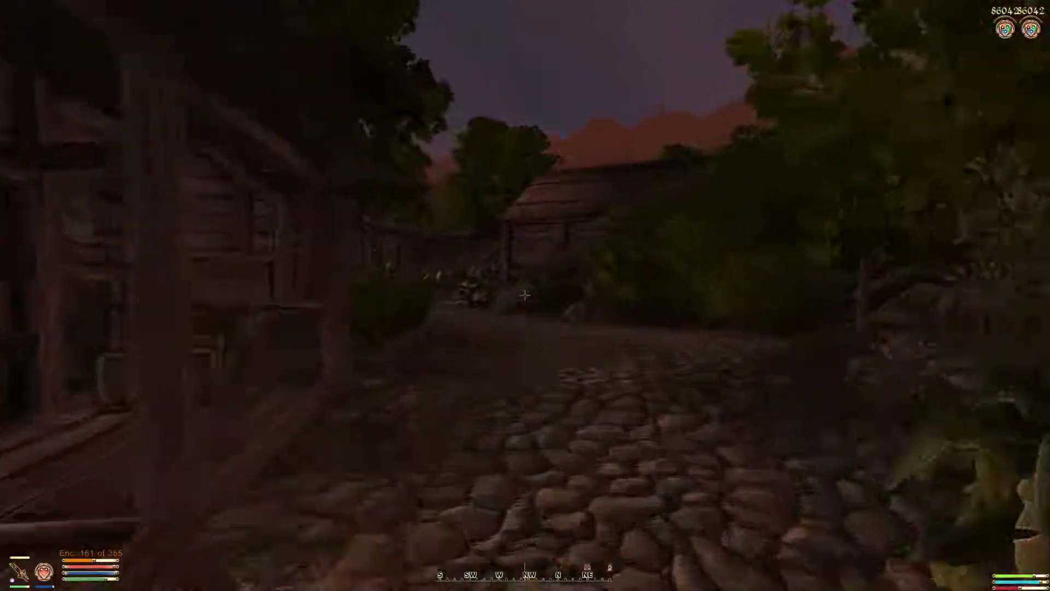
{"action": "key", "text": "w"}
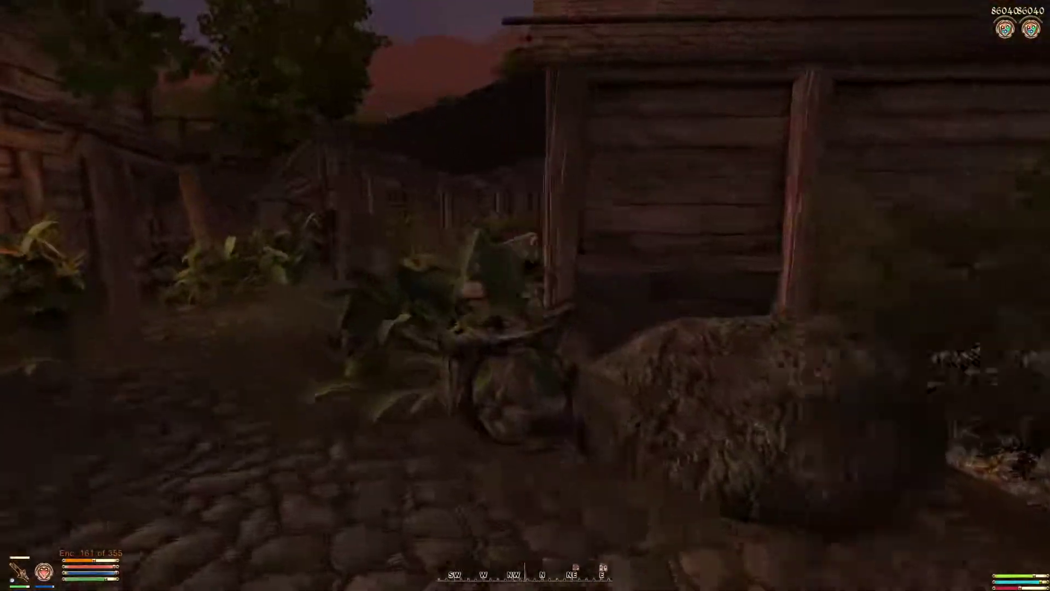
{"action": "key", "text": "w"}
{"action": "key", "text": "w"}
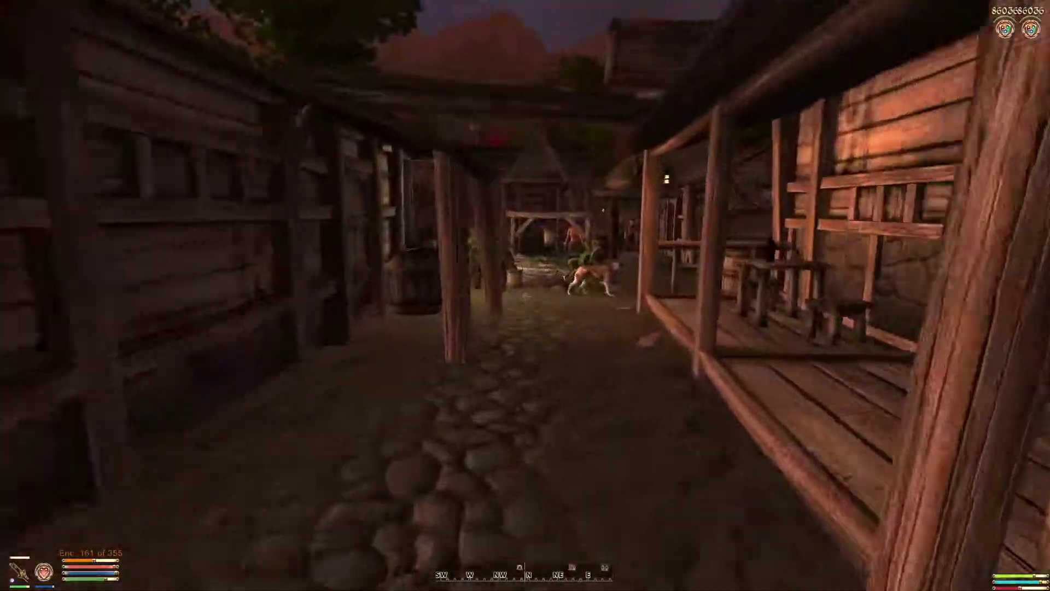
{"action": "key", "text": "w"}
{"action": "key", "text": "w"}
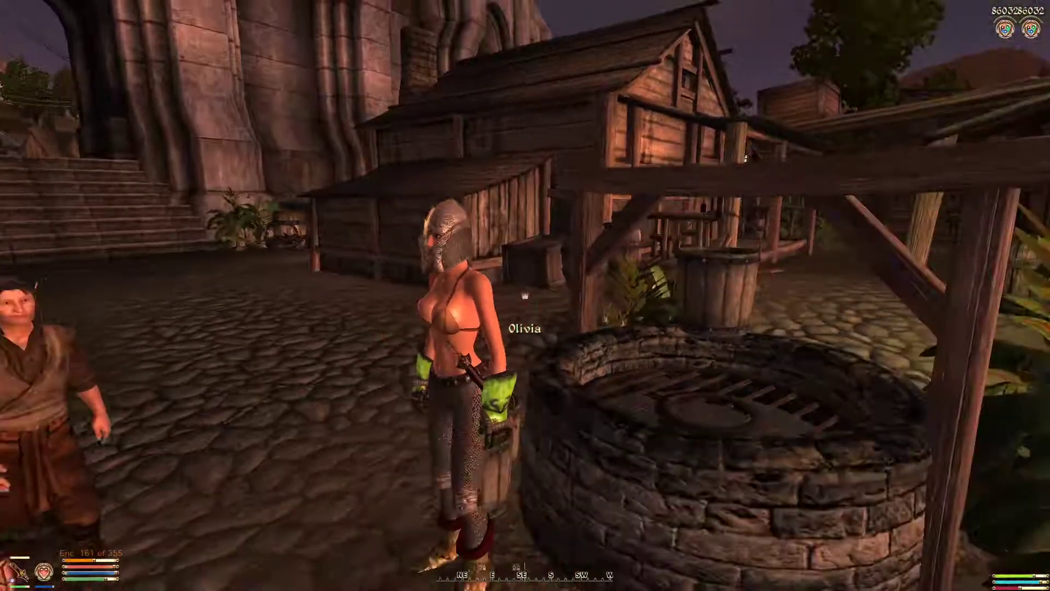
Inspect Olivia's gear from several sides and start a conversation with her to view her face
{"action": "key", "text": "a"}
{"action": "key", "text": "w"}
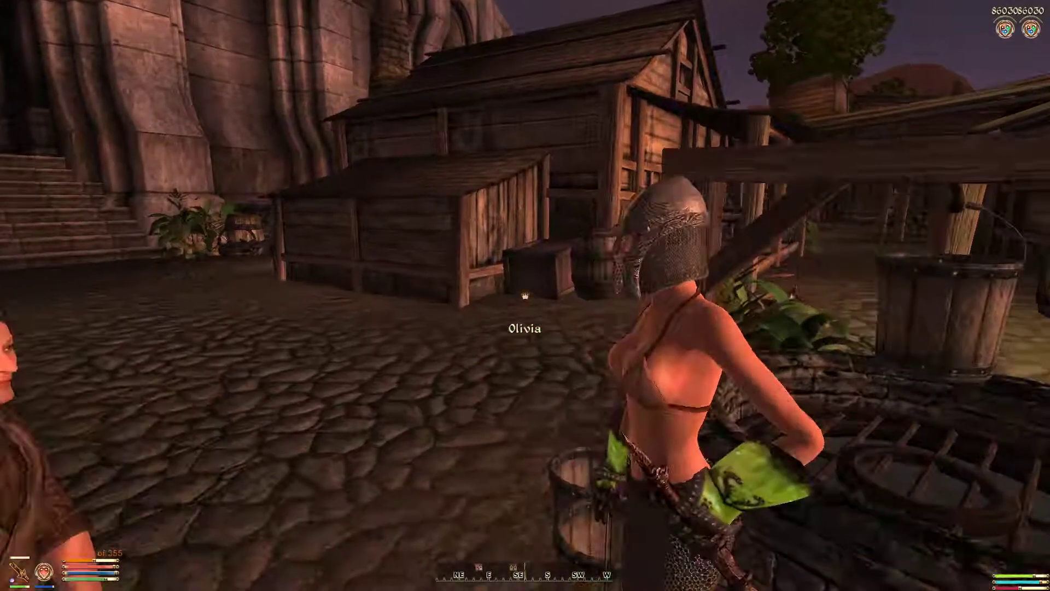
{"action": "key", "text": "s"}
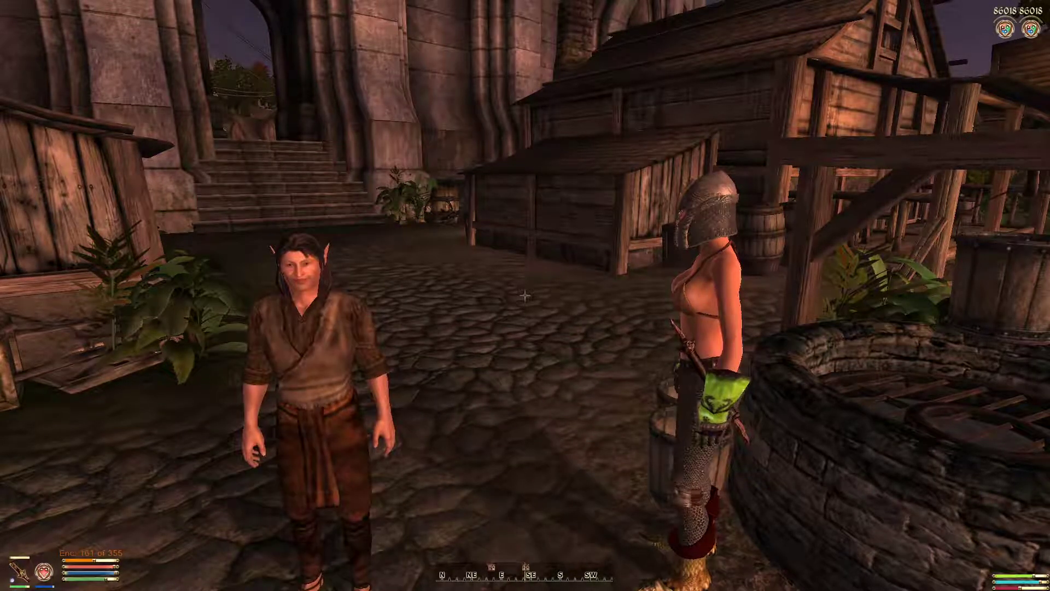
{"action": "key", "text": "w"}
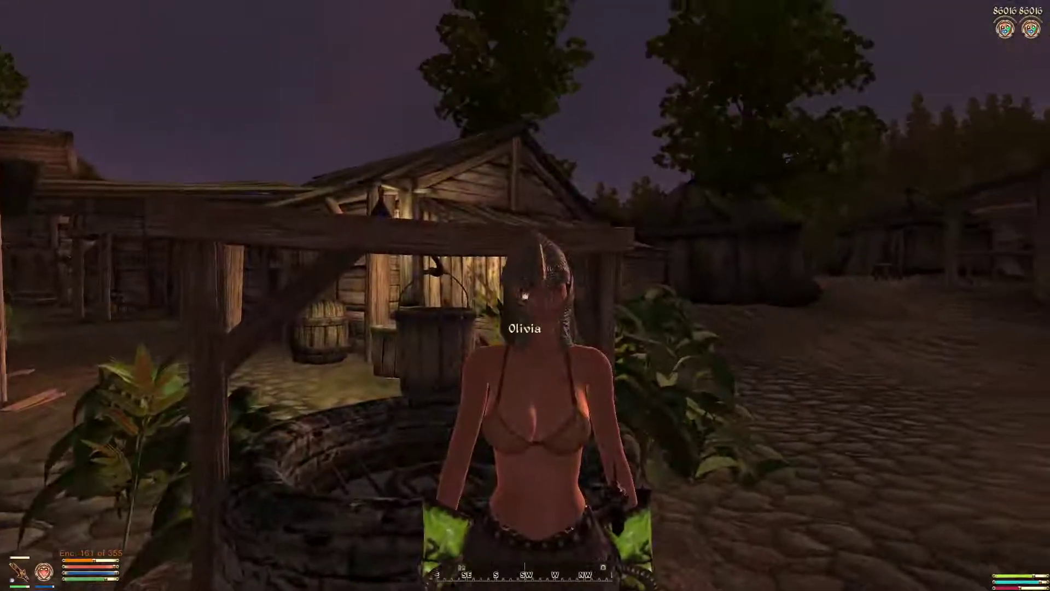
{"action": "key", "text": "space"}
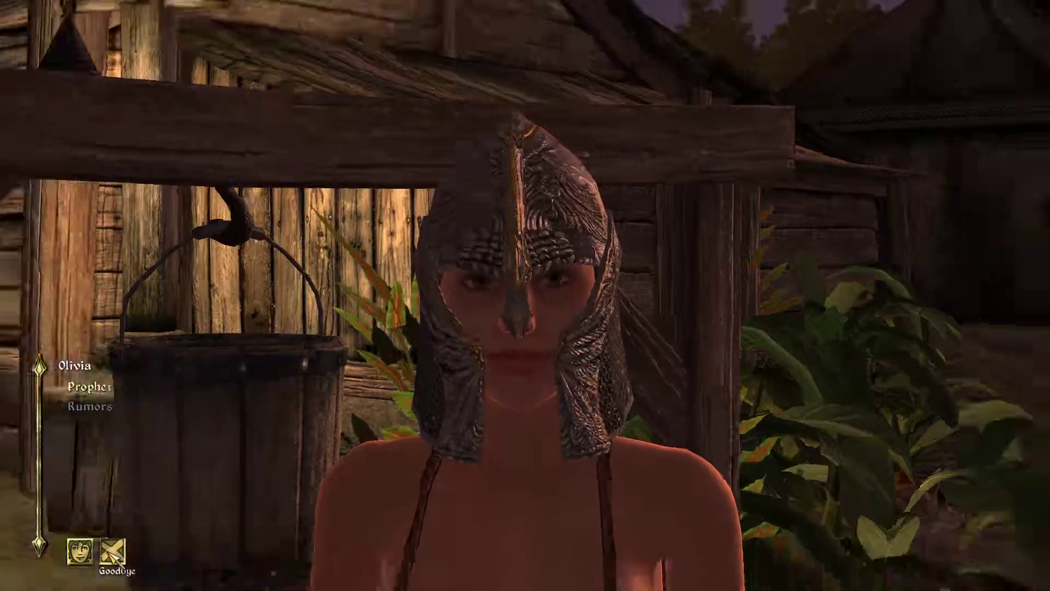
End the conversation with Olivia and exit the game to the desktop
{"action": "left_click", "coordinate": [113, 556]}
{"action": "key", "text": "Escape"}
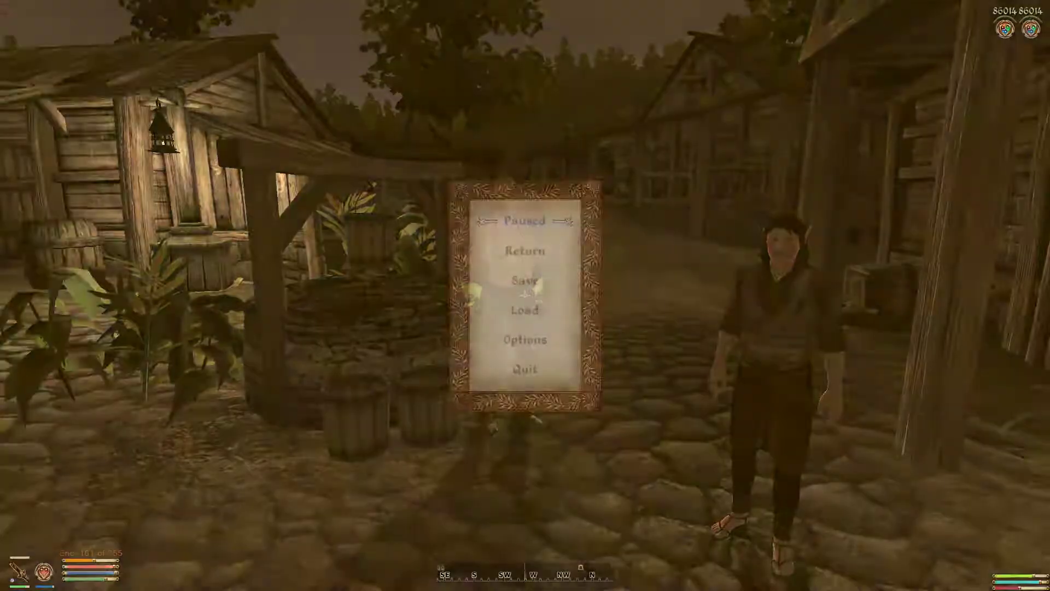
{"action": "left_click", "coordinate": [526, 368]}
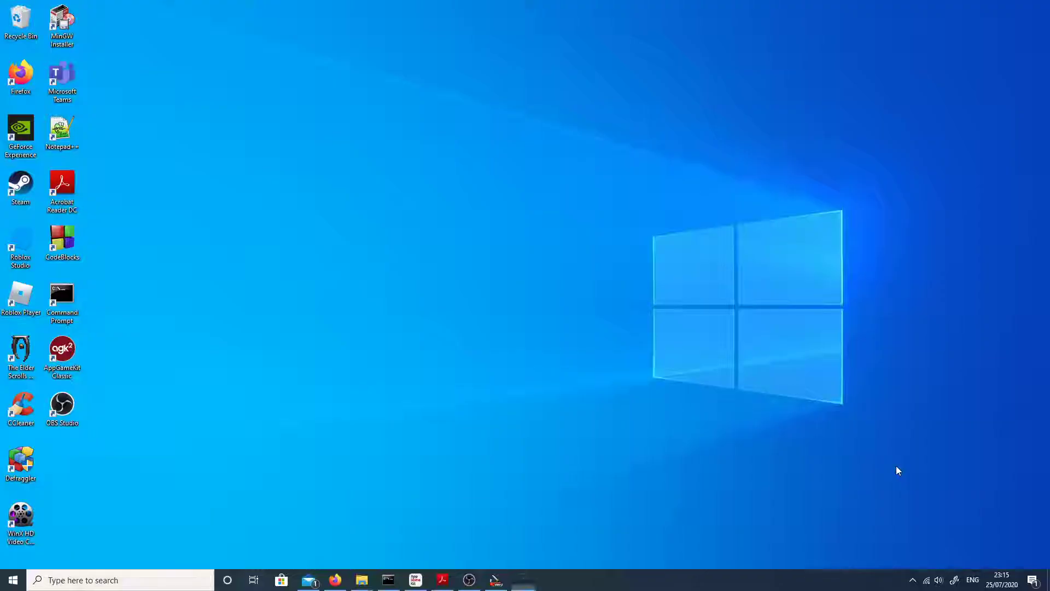
Switch to the TES Construction Set and open the inventory of the NPC JHOlivia
{"action": "left_click", "coordinate": [496, 580]}
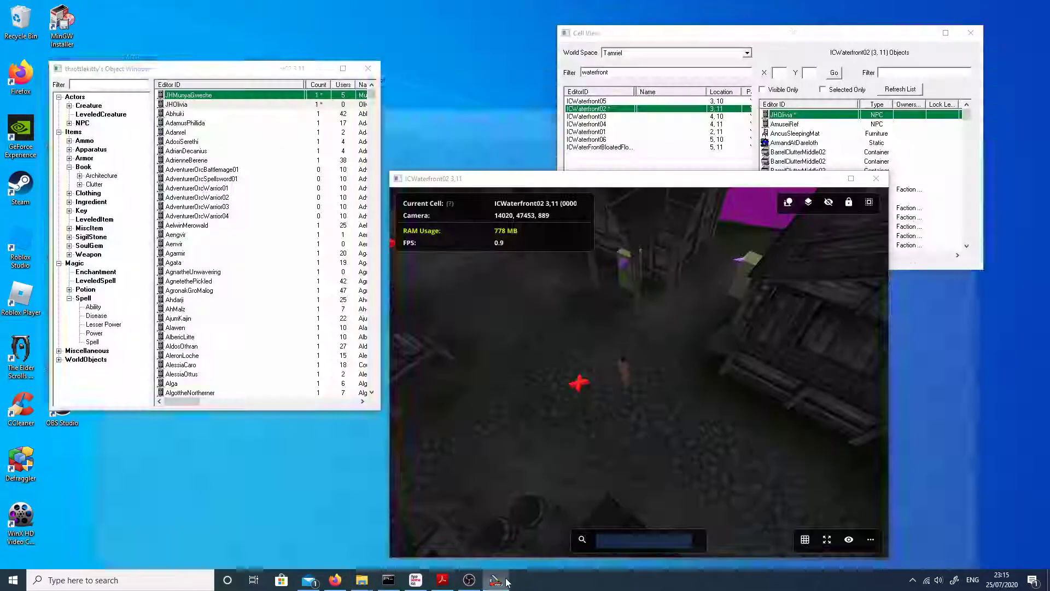
{"action": "double_click", "coordinate": [176, 105]}
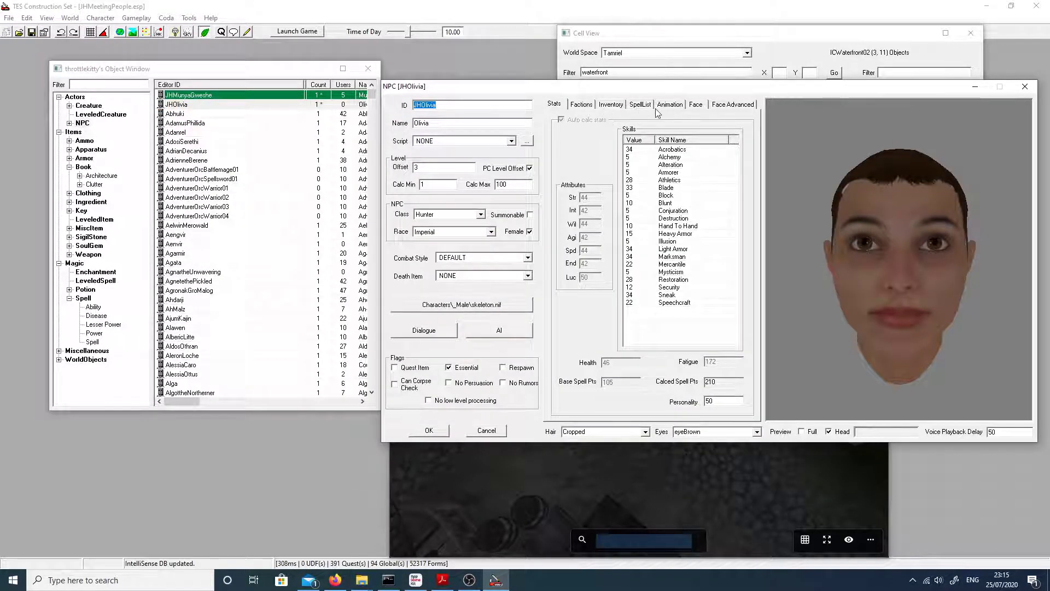
{"action": "left_click", "coordinate": [621, 105]}
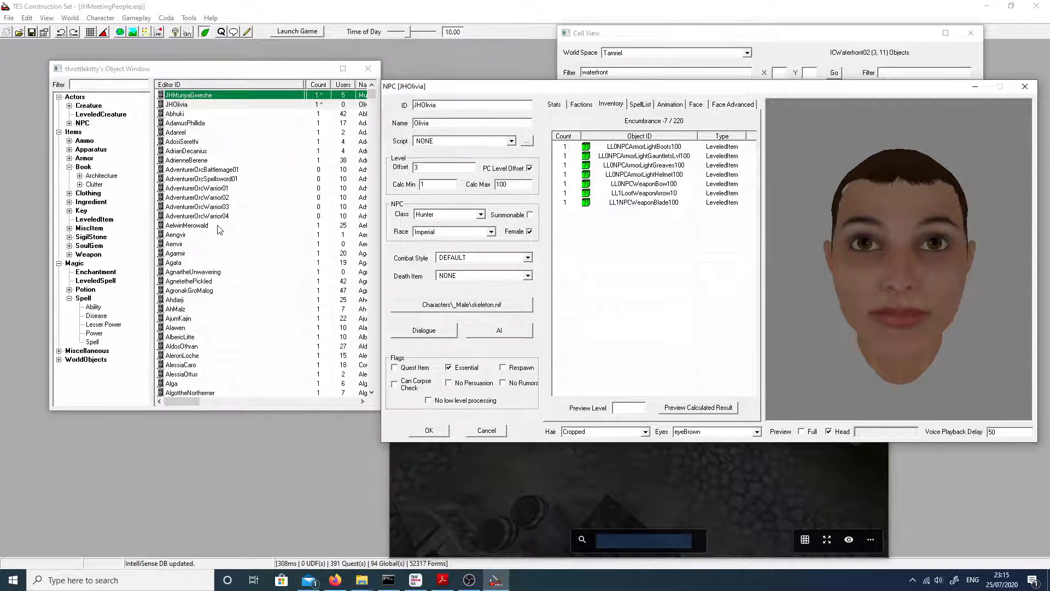
Filter the leveled items for "cuirass", add LL0NPCArmorLightCuirass100 to Olivia's inventory and save the plugin
{"action": "left_click", "coordinate": [84, 158]}
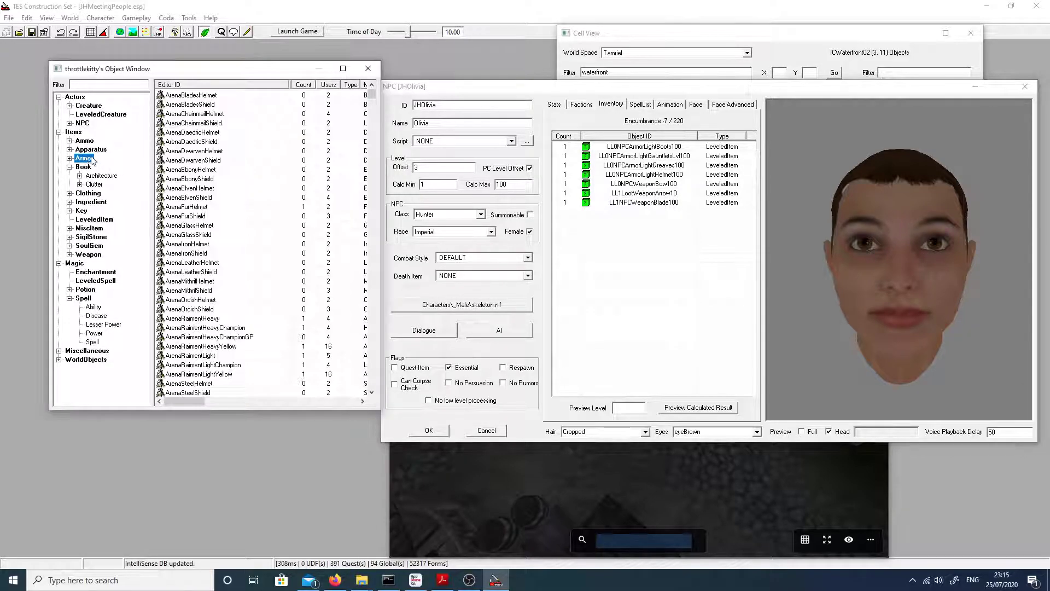
{"action": "left_click", "coordinate": [99, 84]}
{"action": "type", "text": "cuirass"}
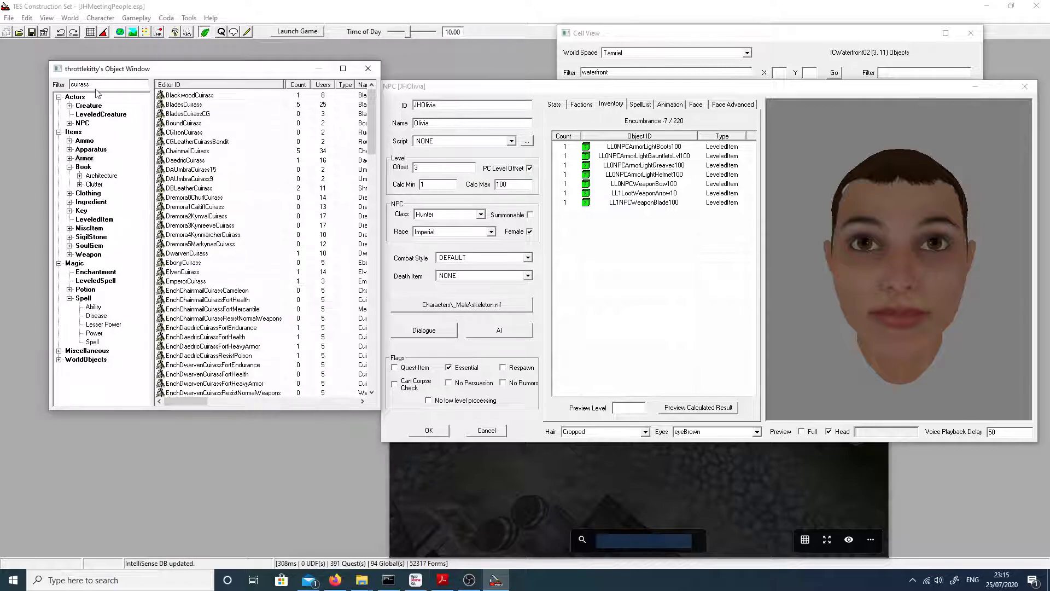
{"action": "left_click", "coordinate": [100, 220]}
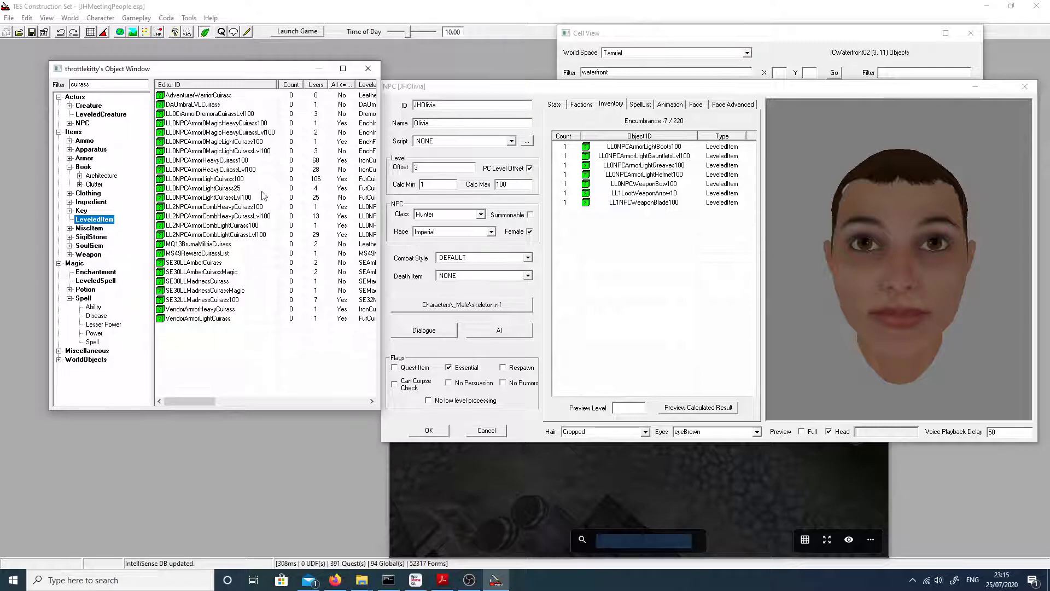
{"action": "left_click", "coordinate": [204, 197]}
{"action": "left_click_drag", "start_coordinate": [204, 179], "coordinate": [687, 209]}
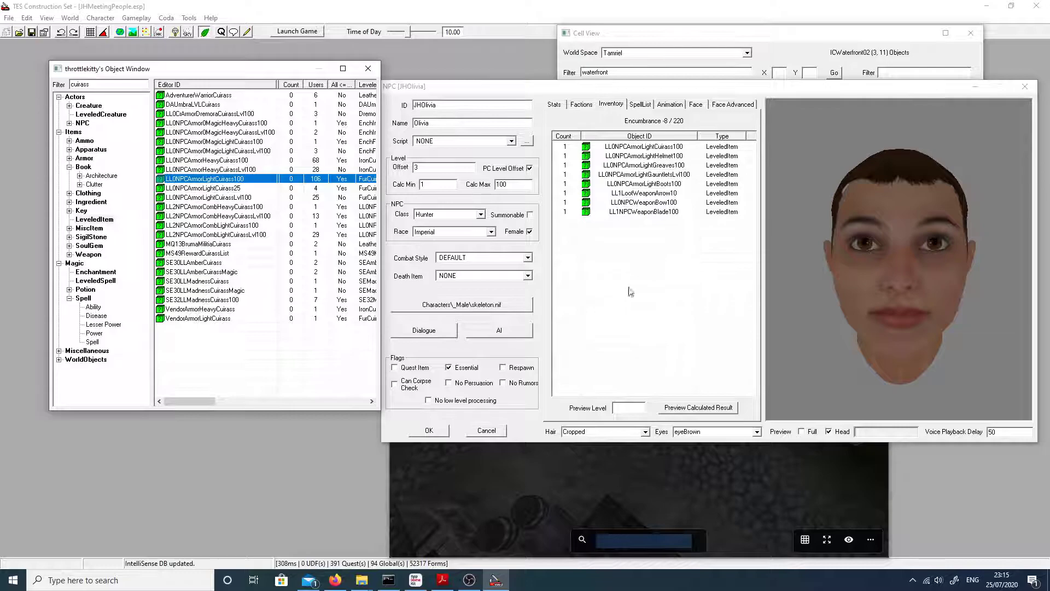
{"action": "left_click", "coordinate": [429, 430]}
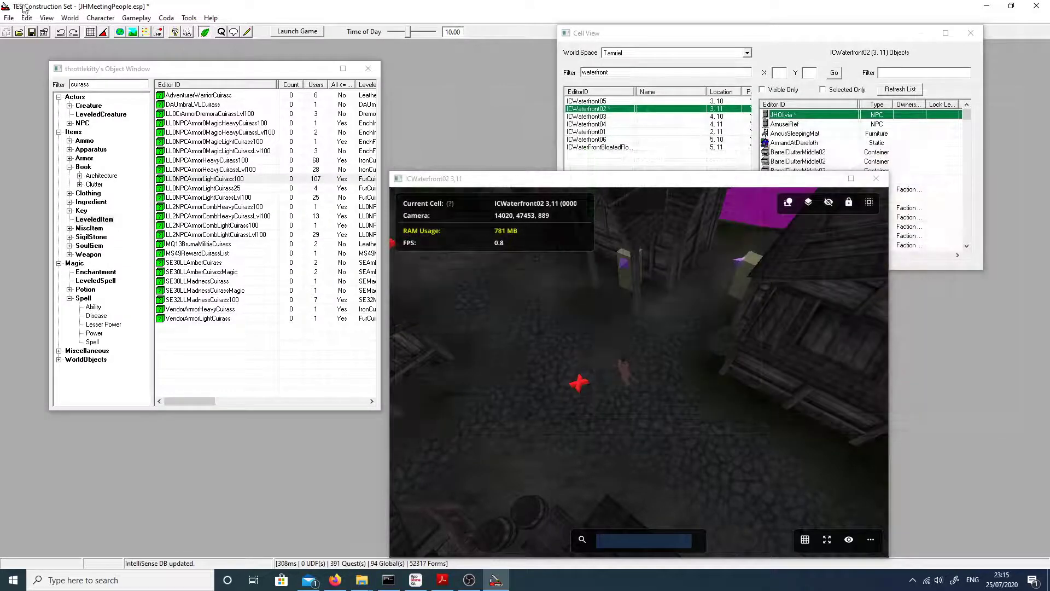
{"action": "left_click", "coordinate": [32, 31]}
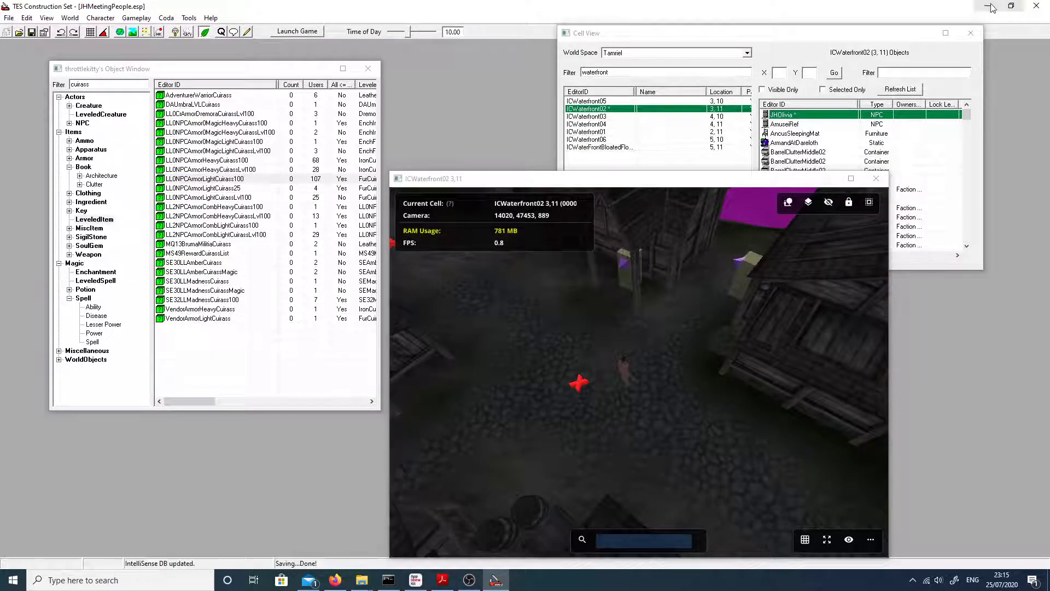
Launch The Elder Scrolls IV: Oblivion from the desktop and load the Level 26 game Save 7901
{"action": "left_click", "coordinate": [988, 7]}
{"action": "double_click", "coordinate": [13, 348]}
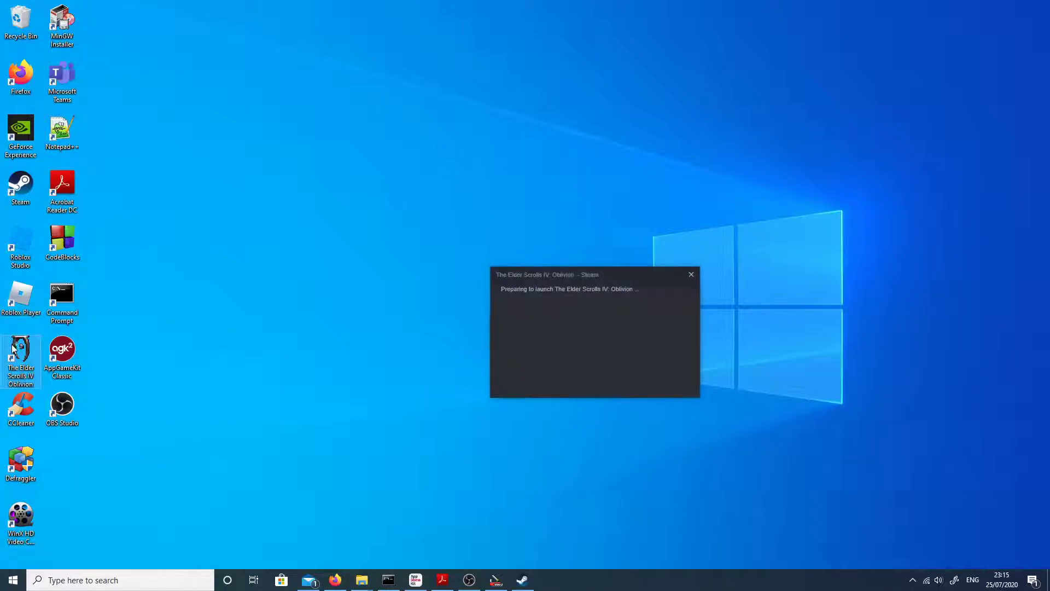
{"action": "left_click", "coordinate": [574, 219]}
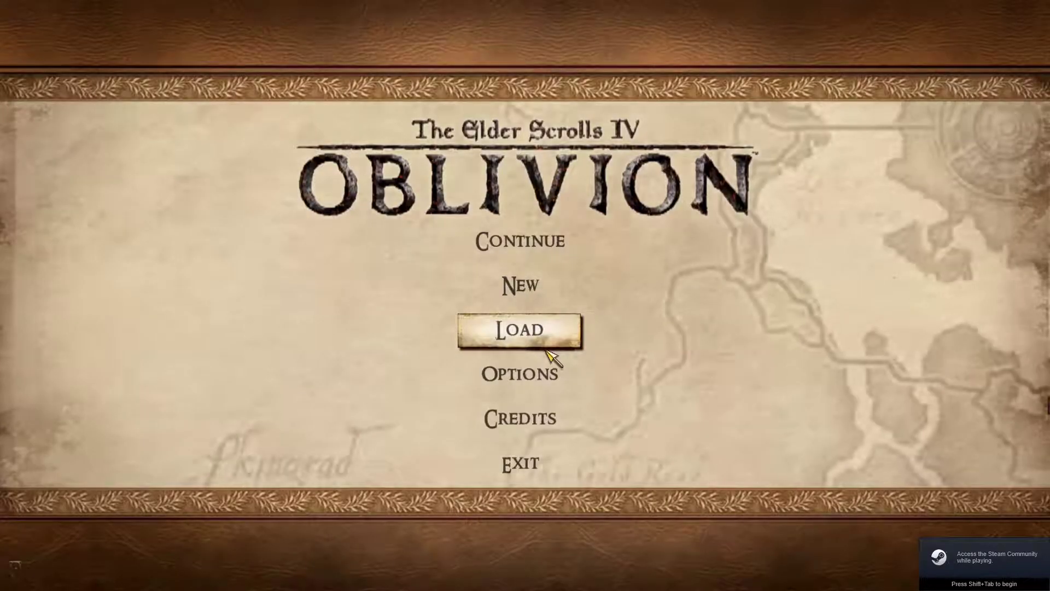
{"action": "left_click", "coordinate": [547, 350]}
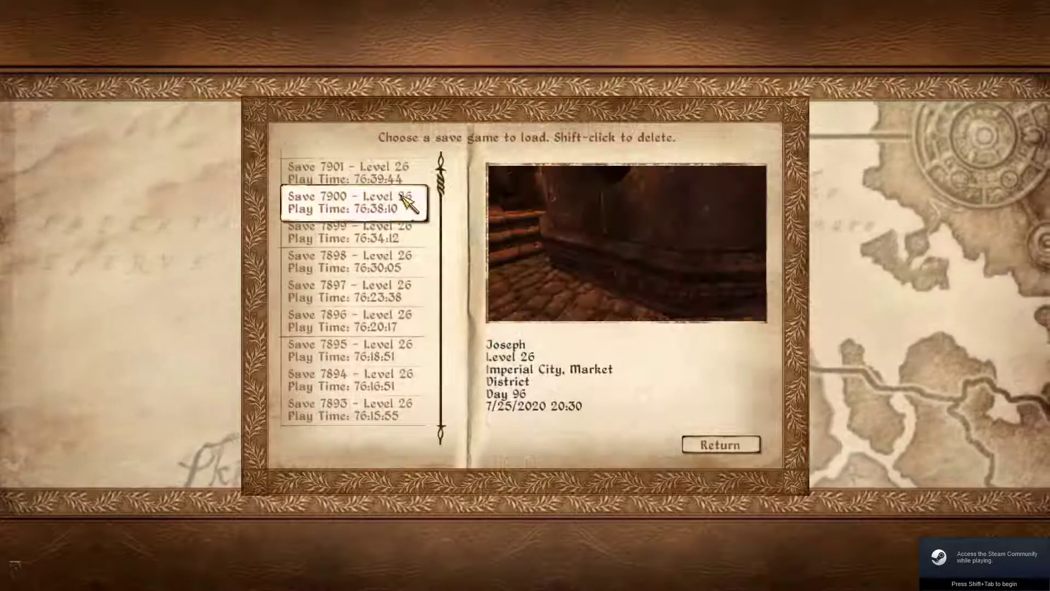
{"action": "left_click", "coordinate": [383, 173]}
{"action": "left_click", "coordinate": [524, 304]}
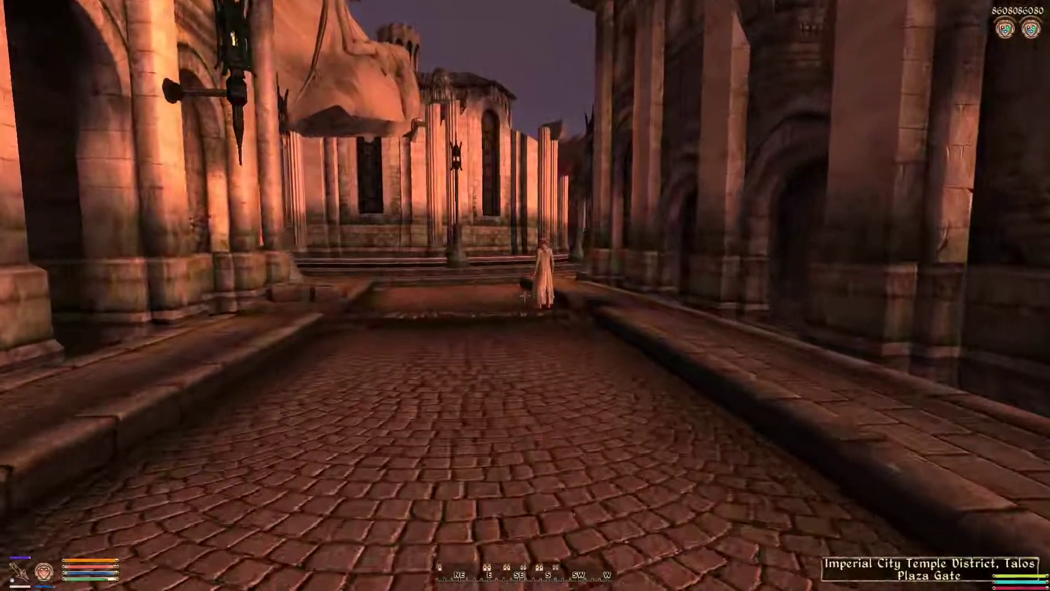
Open the world map and fast travel from the Temple District to the Imperial City Waterfront
{"action": "key", "text": "Tab"}
{"action": "left_click", "coordinate": [378, 546]}
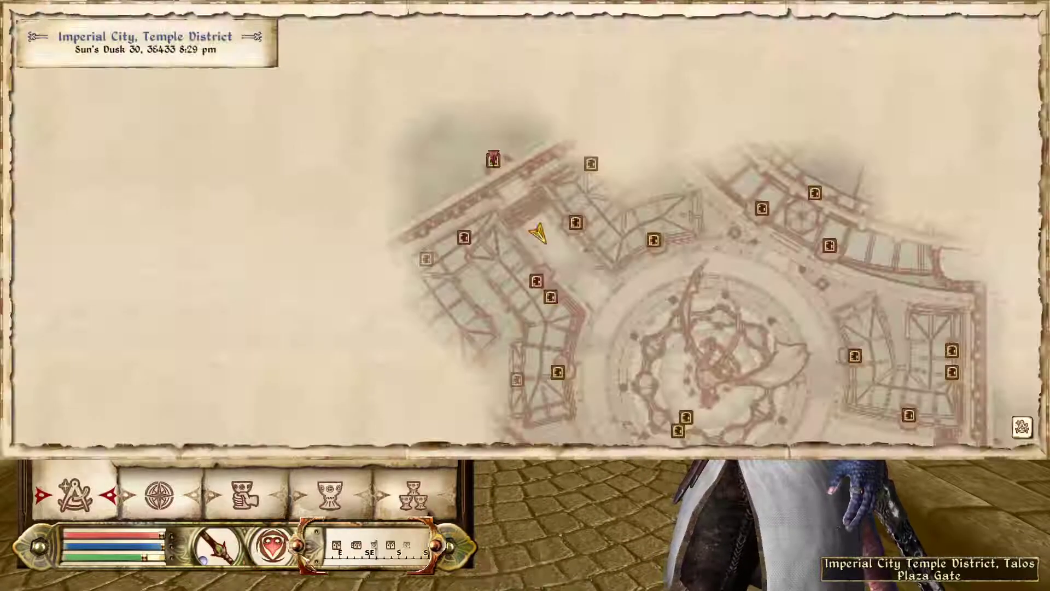
{"action": "left_click", "coordinate": [159, 496]}
{"action": "left_click_drag", "start_coordinate": [335, 388], "coordinate": [353, 285]}
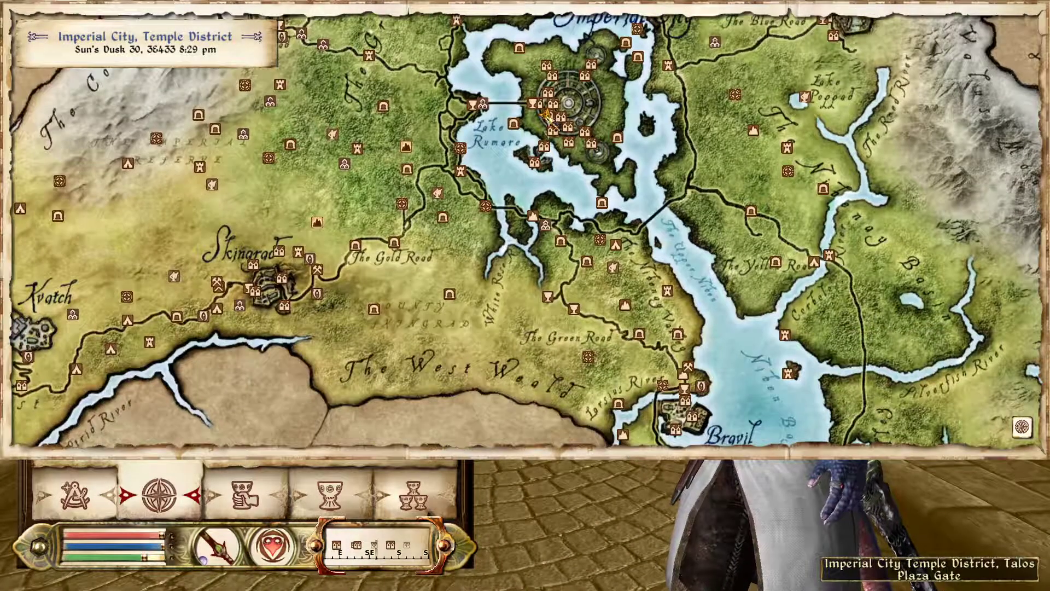
{"action": "left_click_drag", "start_coordinate": [527, 181], "coordinate": [535, 171]}
{"action": "left_click", "coordinate": [535, 171]}
{"action": "left_click", "coordinate": [524, 296]}
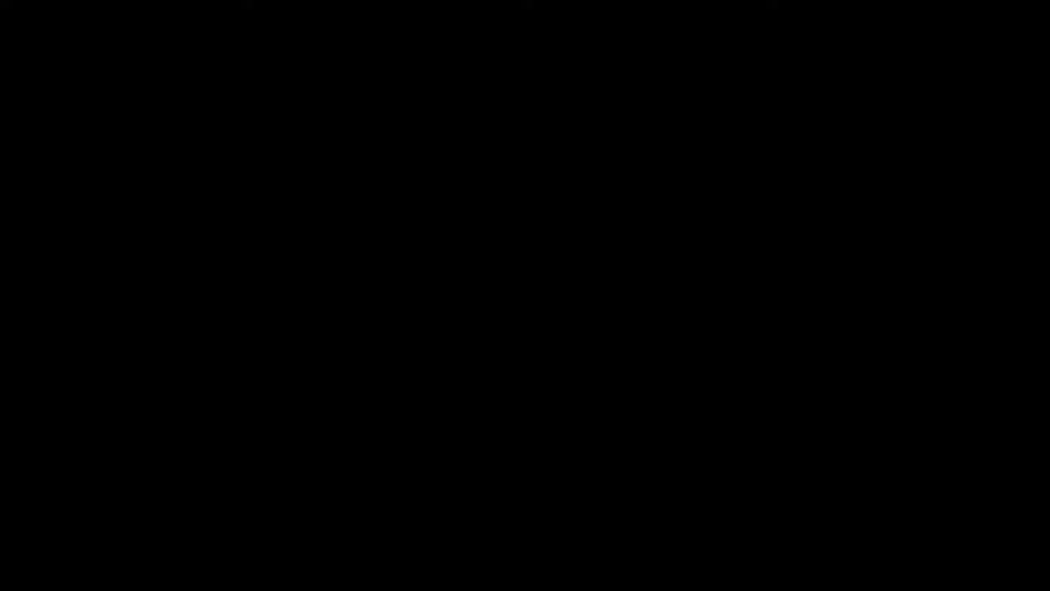
Walk from the Waterfront gate past the shacks to Olivia near the well
{"action": "key", "text": "w"}
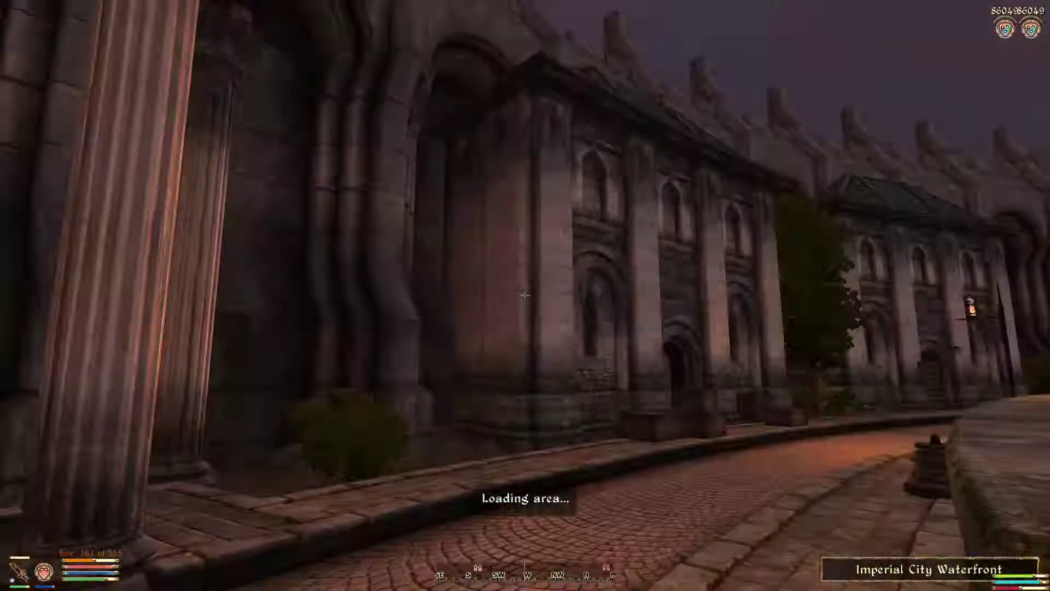
{"action": "key", "text": "w"}
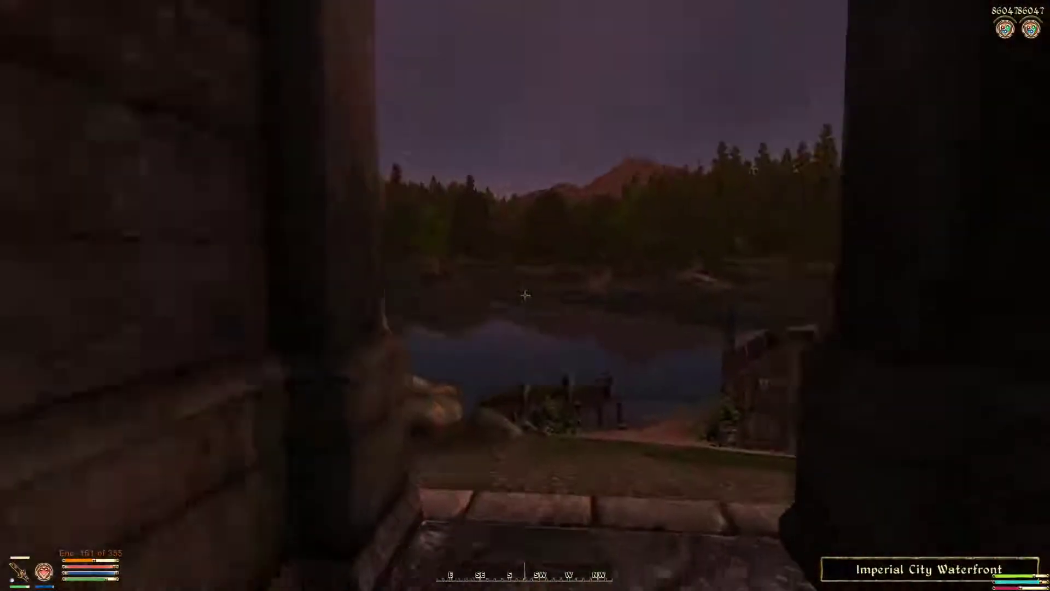
{"action": "key", "text": "w"}
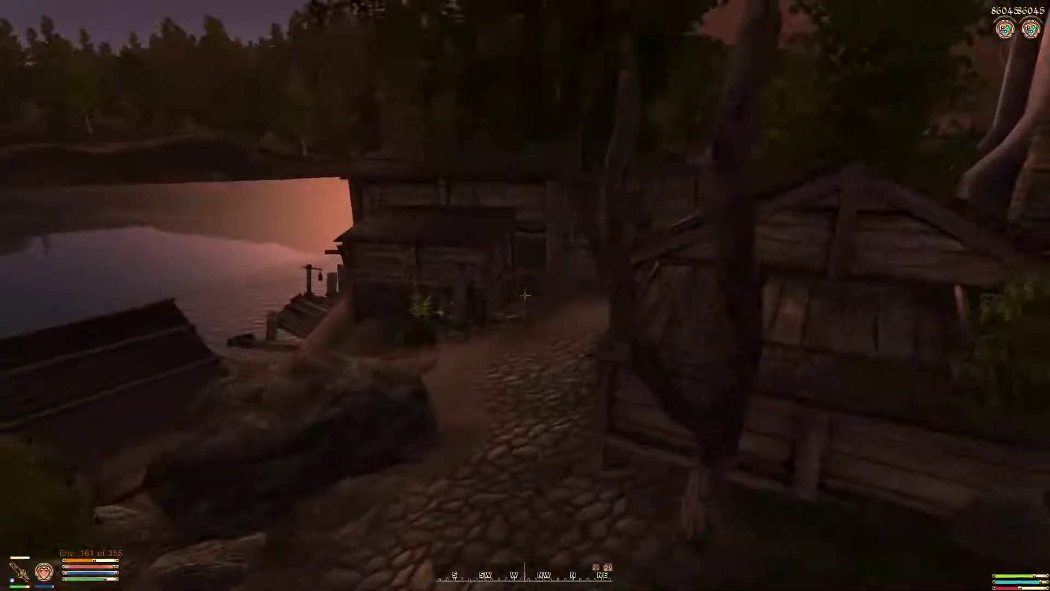
{"action": "key", "text": "w"}
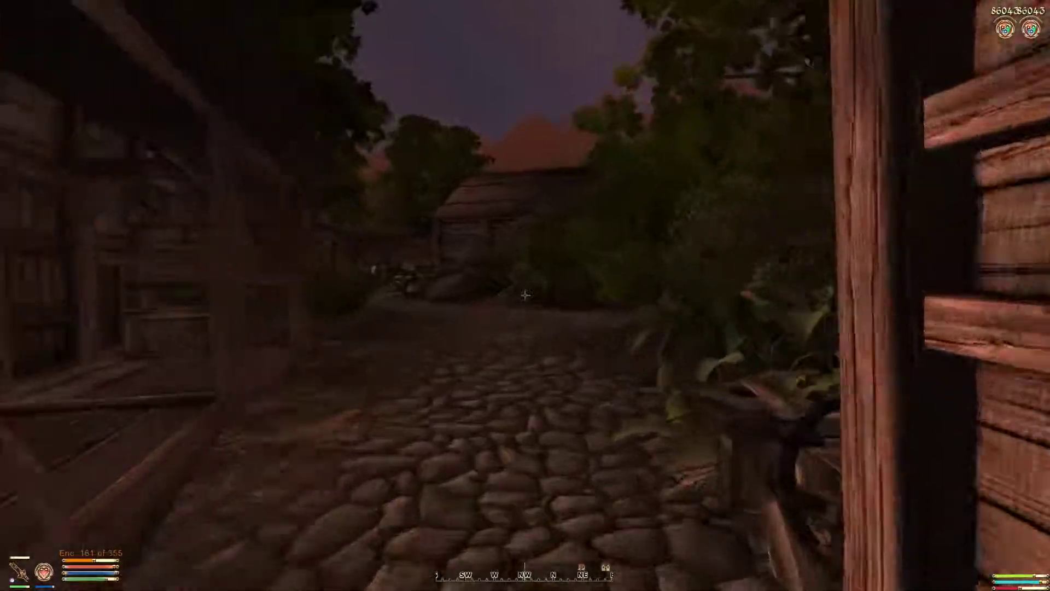
{"action": "key", "text": "w"}
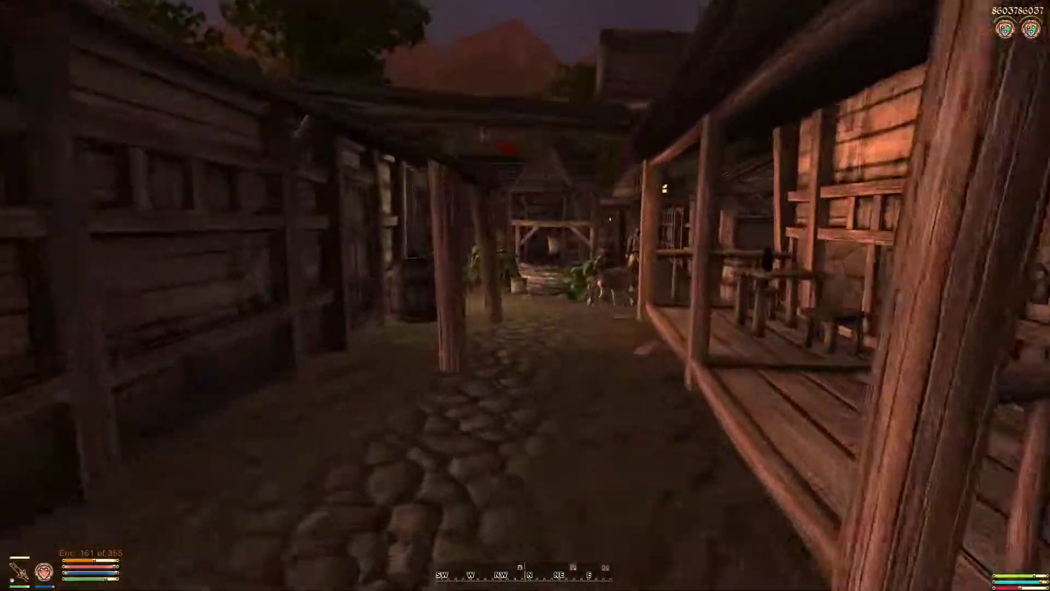
{"action": "key", "text": "w"}
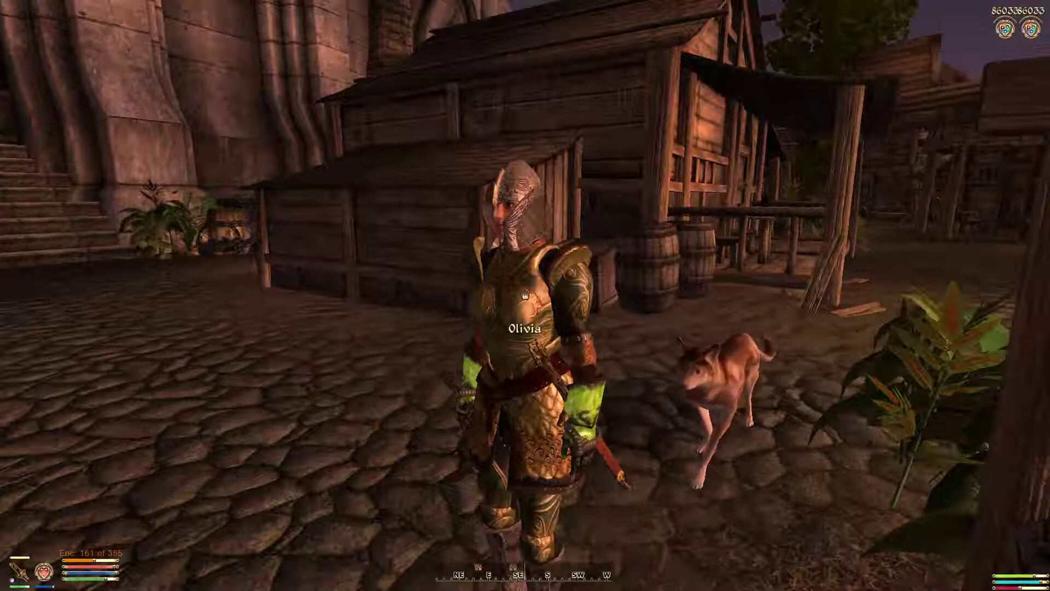
Circle around Olivia to examine her cuirass and the rest of her equipment from several sides
{"action": "key", "text": "s"}
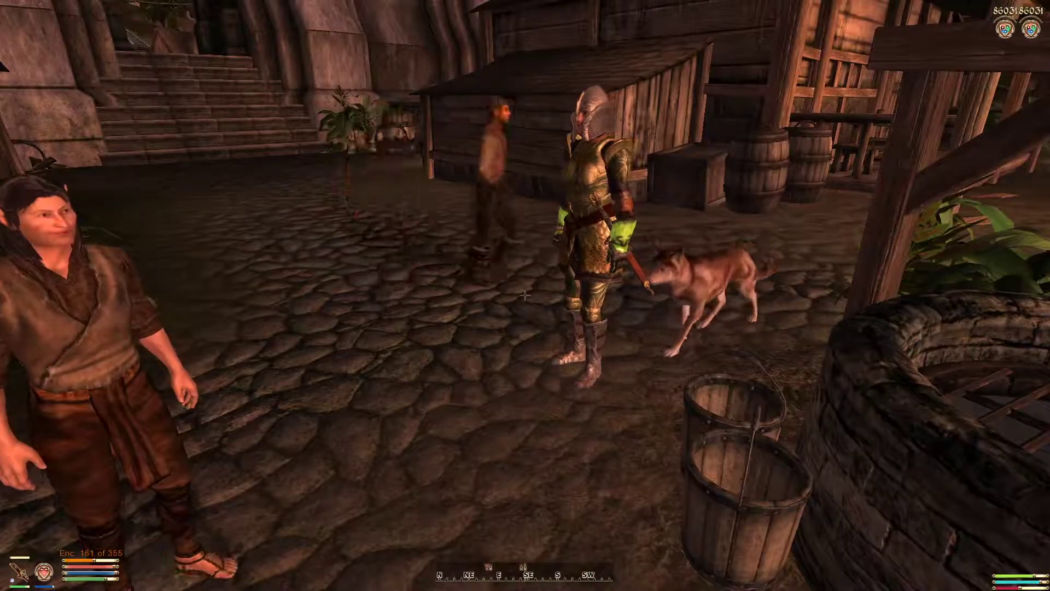
{"action": "key", "text": "a"}
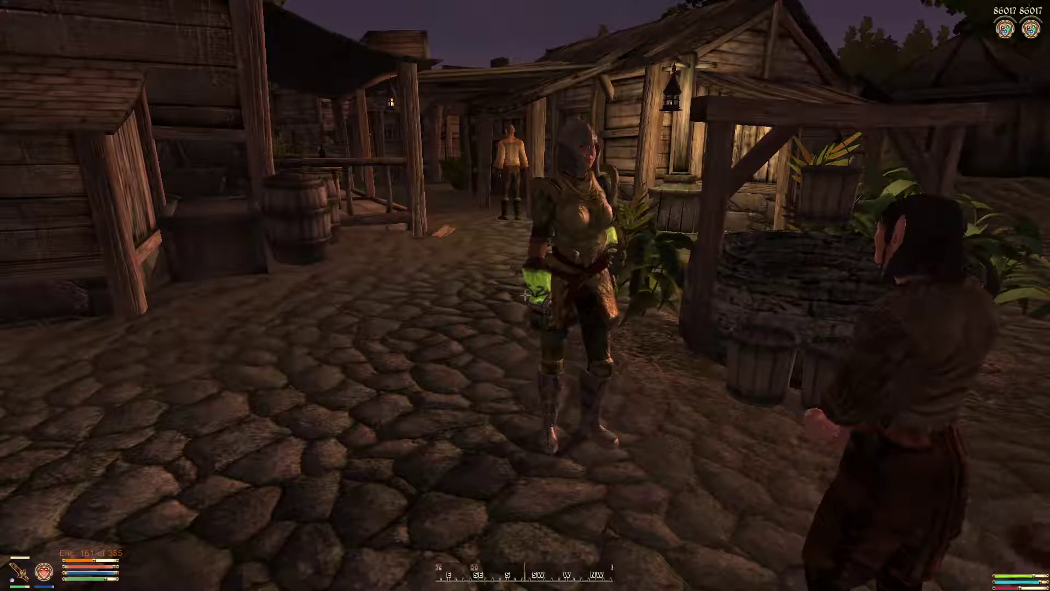
{"action": "key", "text": "a"}
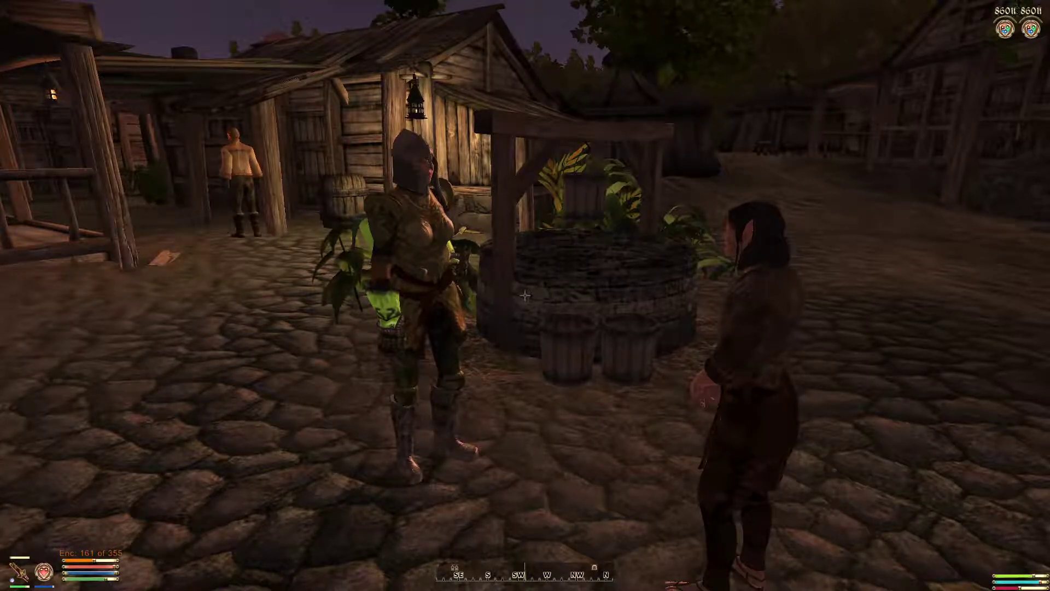
{"action": "key", "text": "w"}
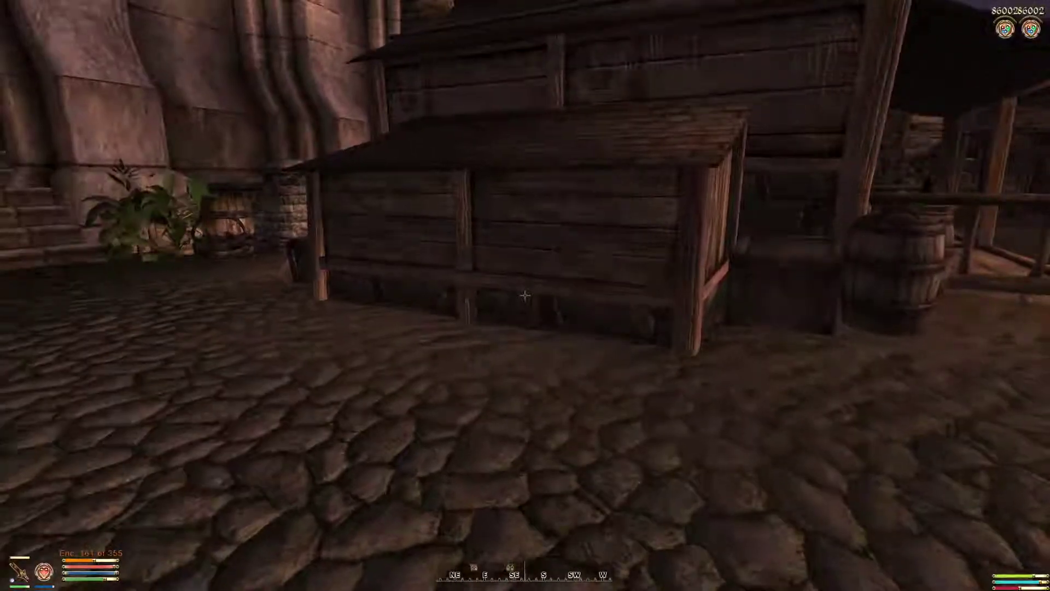
Quit the game session without saving and exit to the desktop
{"action": "key", "text": "Escape"}
{"action": "left_click", "coordinate": [525, 370]}
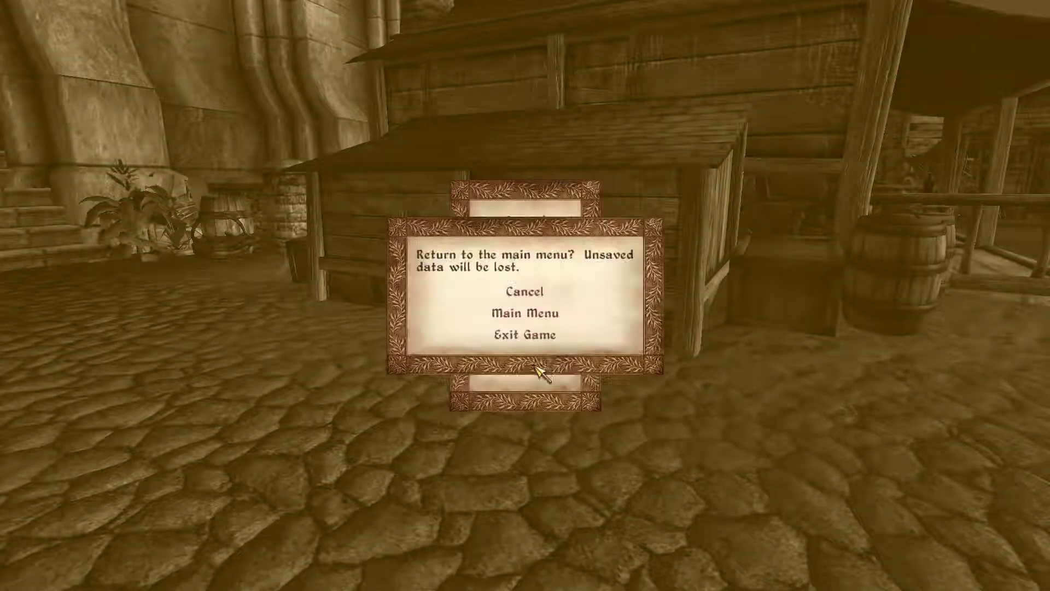
{"action": "left_click", "coordinate": [533, 333]}
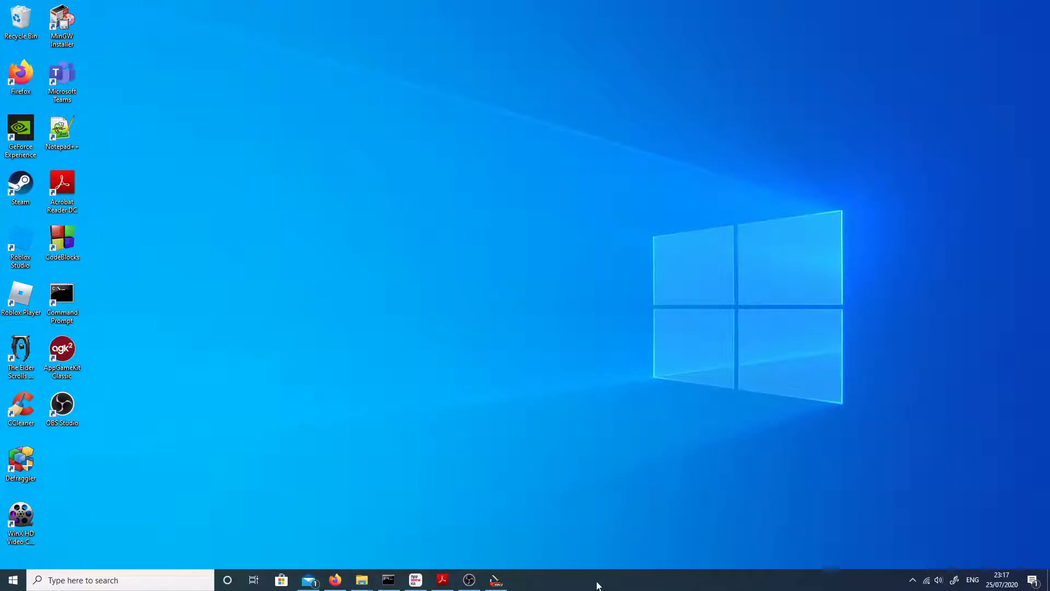
{"action": "left_click", "coordinate": [496, 581]}
{"action": "left_click", "coordinate": [494, 582]}
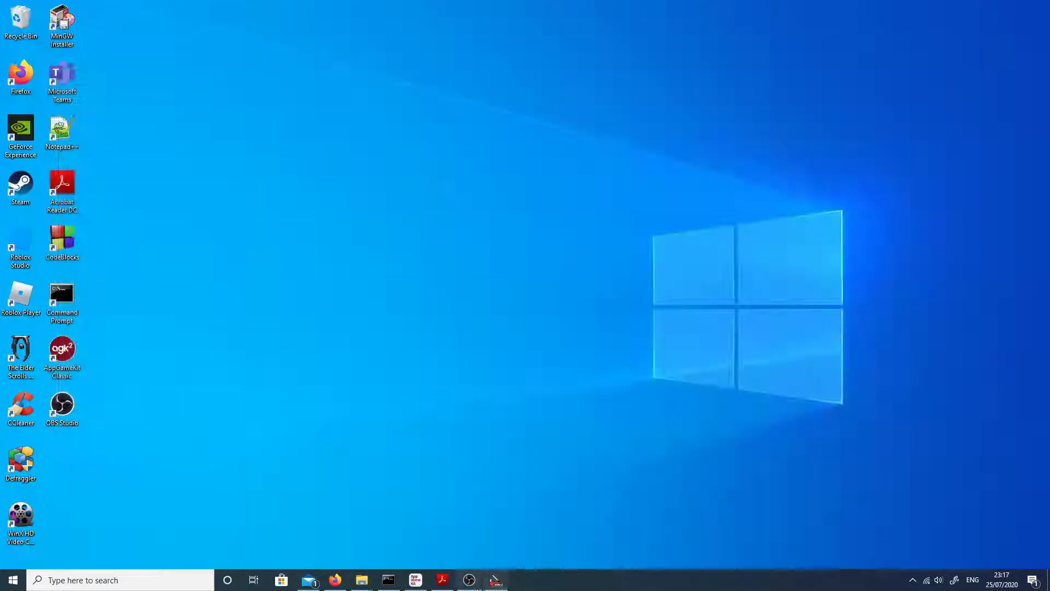
{"action": "left_click", "coordinate": [473, 588]}
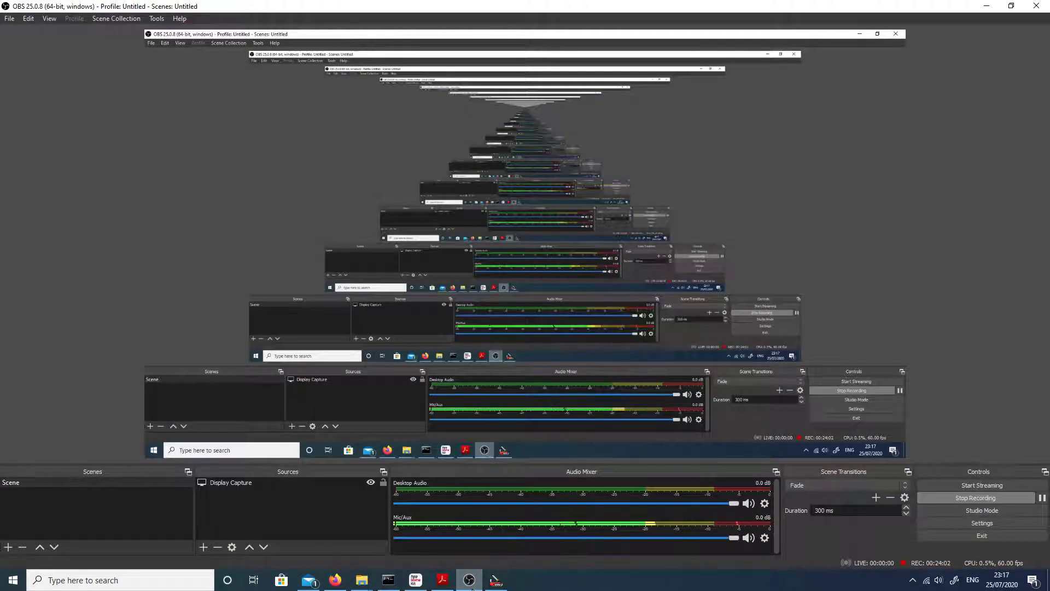